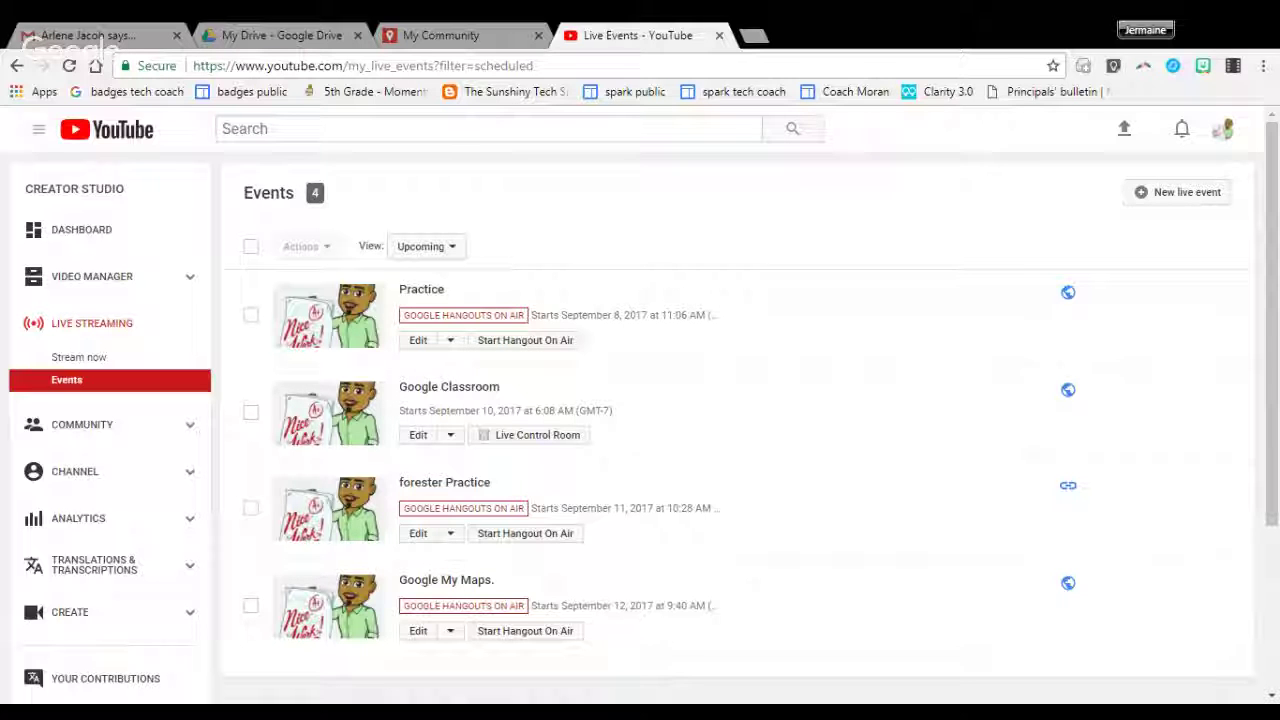
# Switch to the Gmail inbox, dismiss the open chat window and launch Google Drive from there.
pyautogui.click(440, 35)
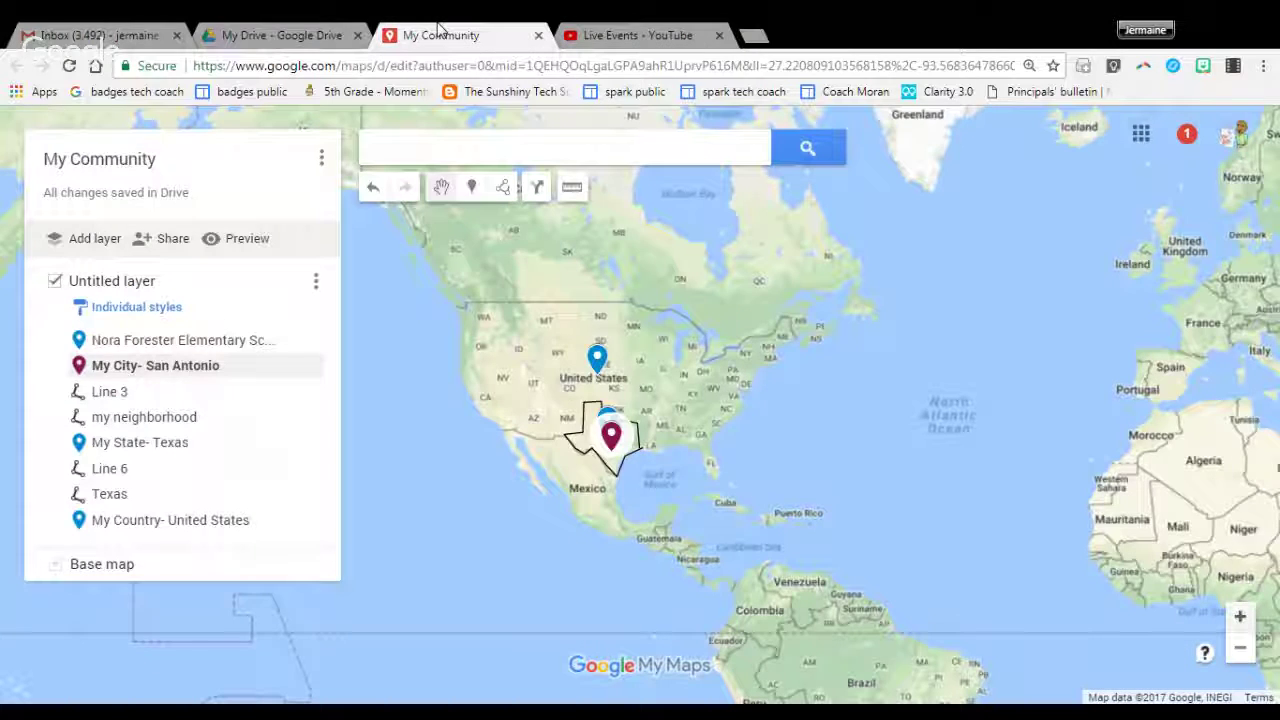
pyautogui.hotkey('ctrl', '1')
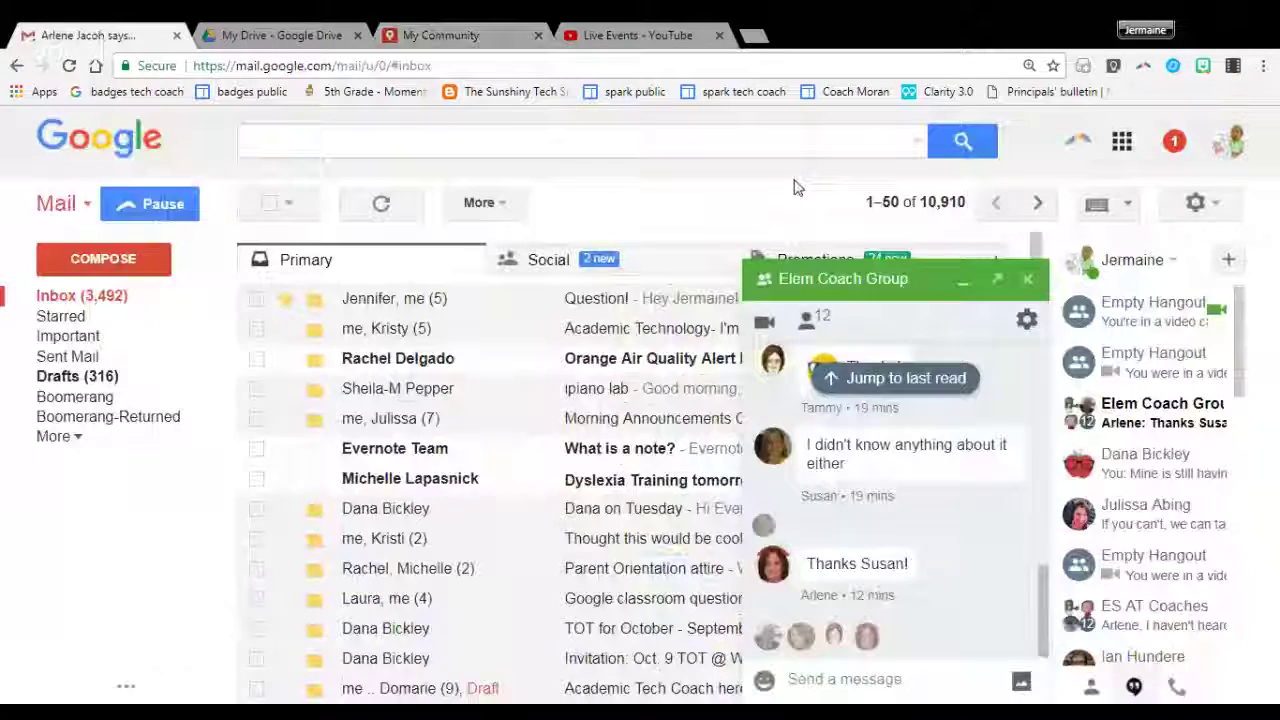
pyautogui.press('Escape')
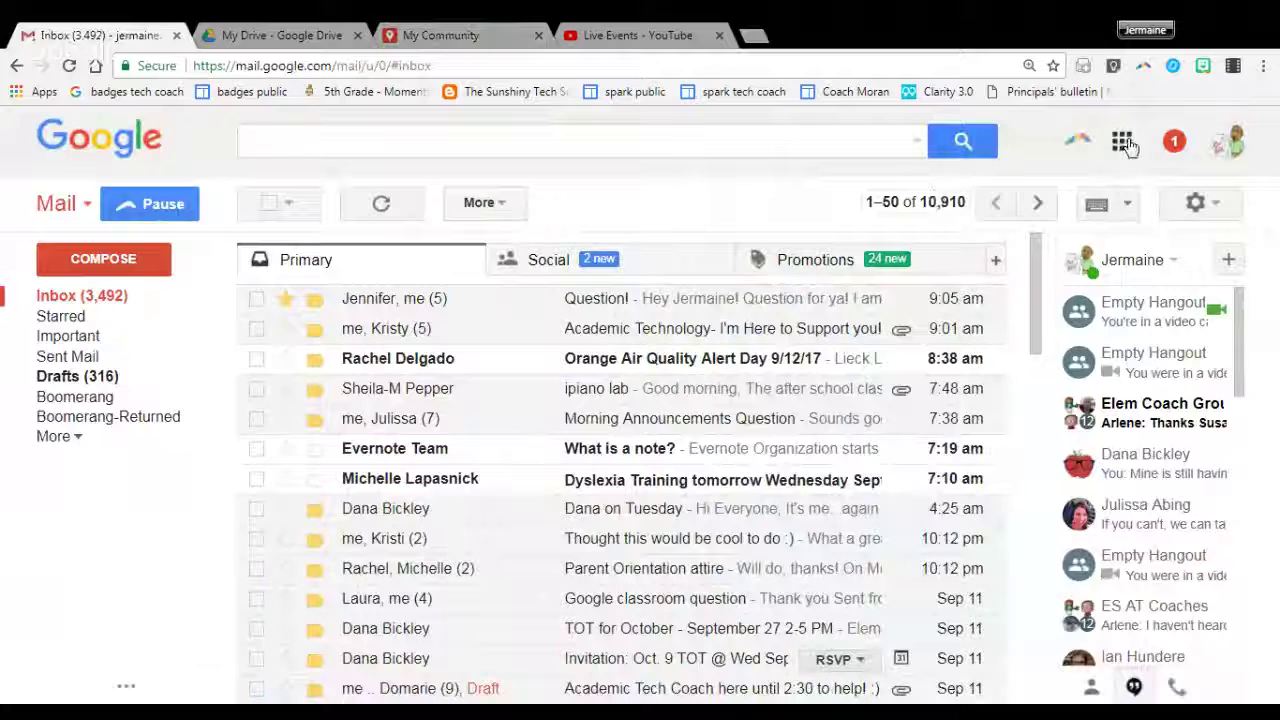
pyautogui.click(1123, 143)
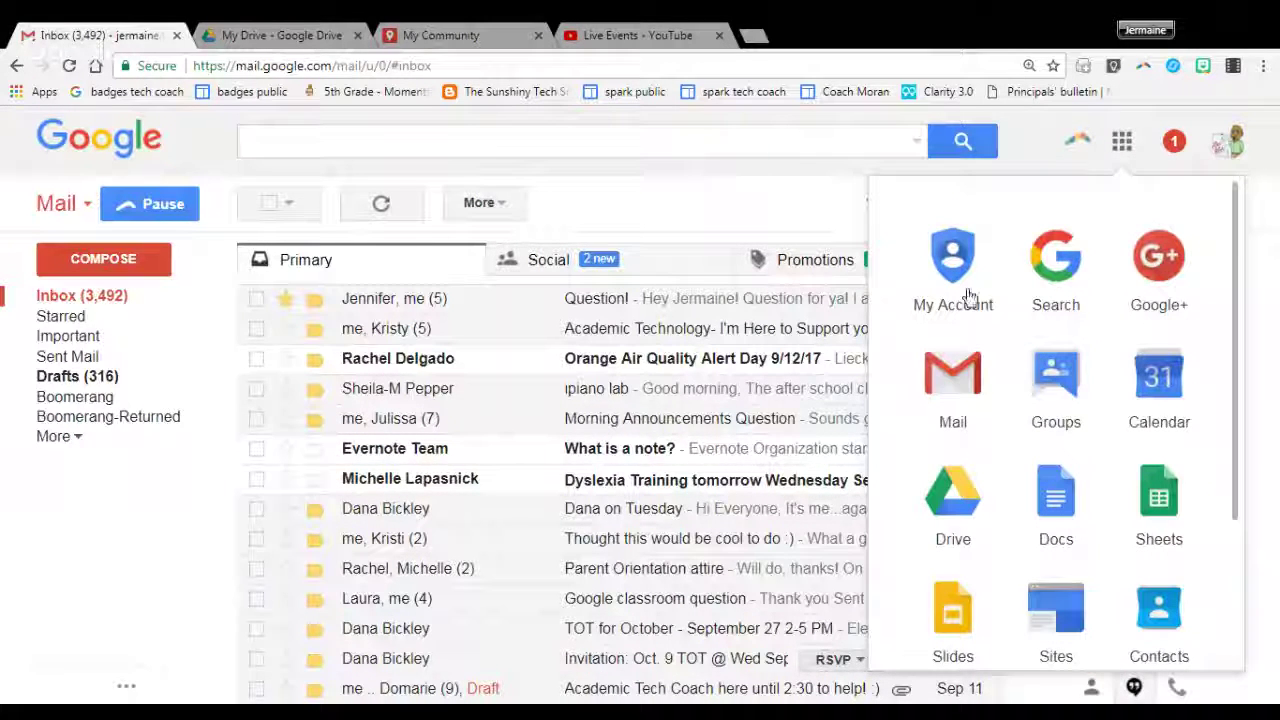
pyautogui.click(953, 490)
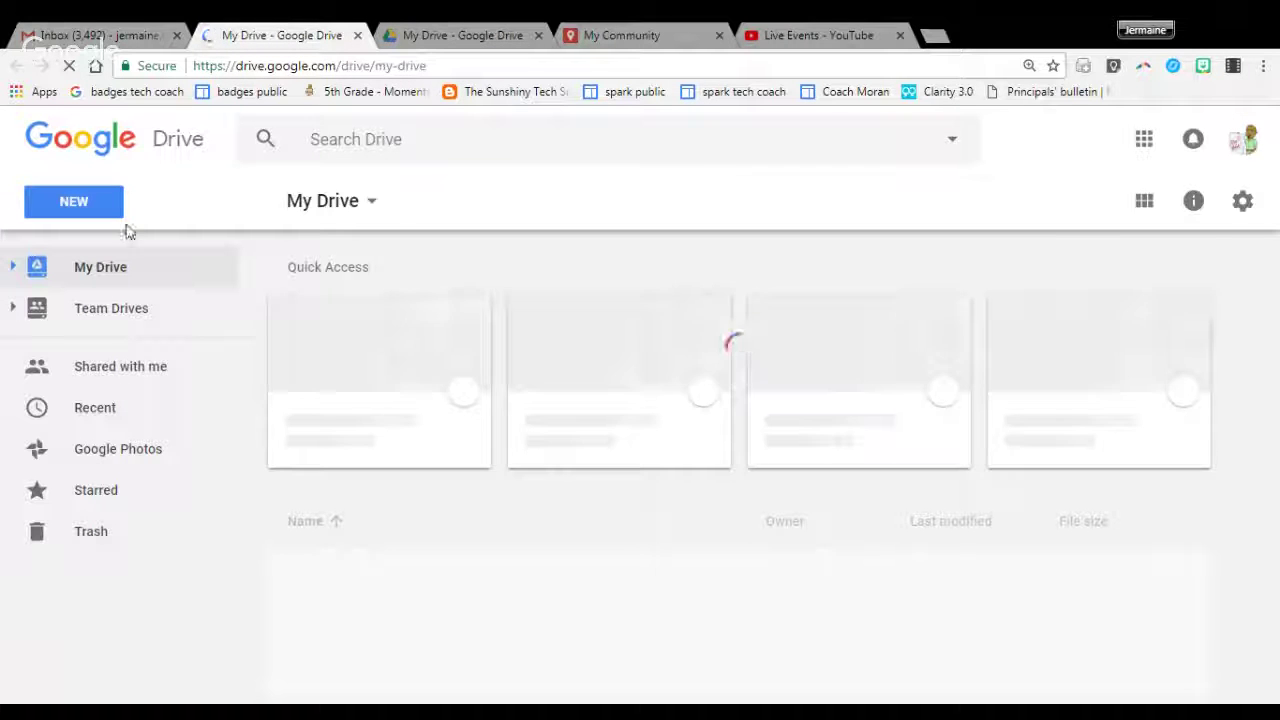
# Create a new Google My Maps map from Google Drive.
pyautogui.click(94, 217)
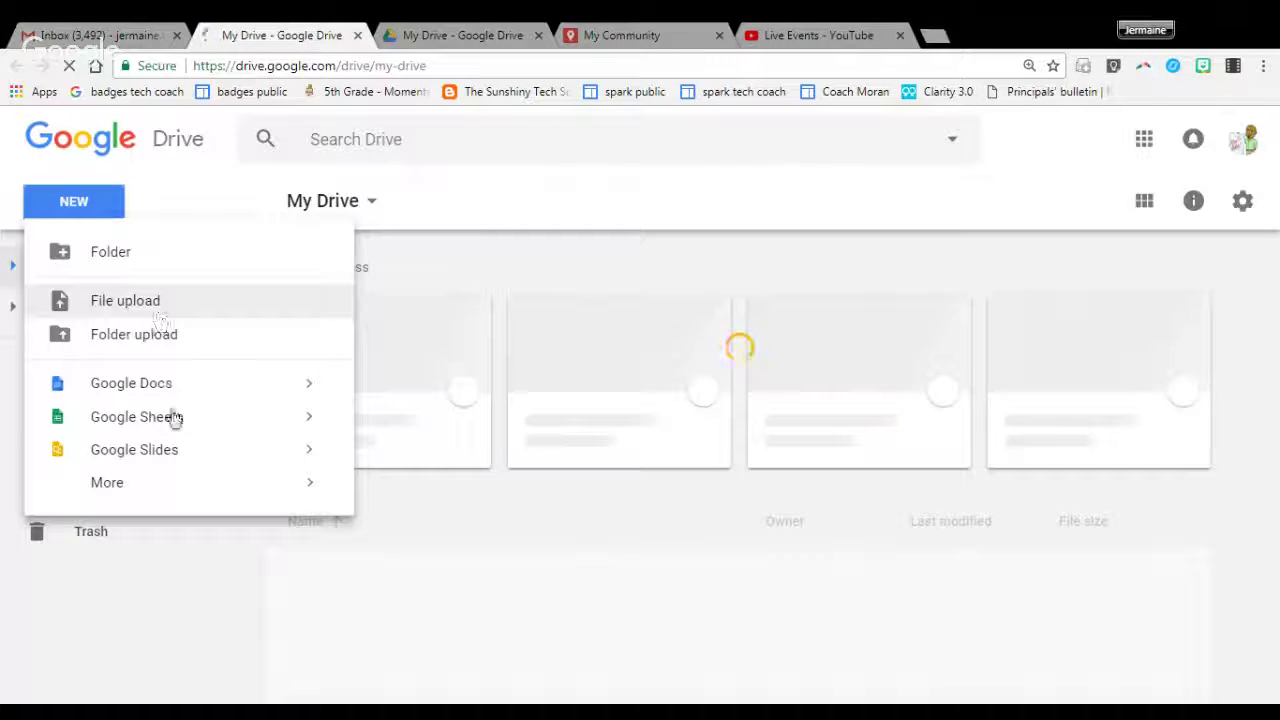
pyautogui.moveTo(152, 484)
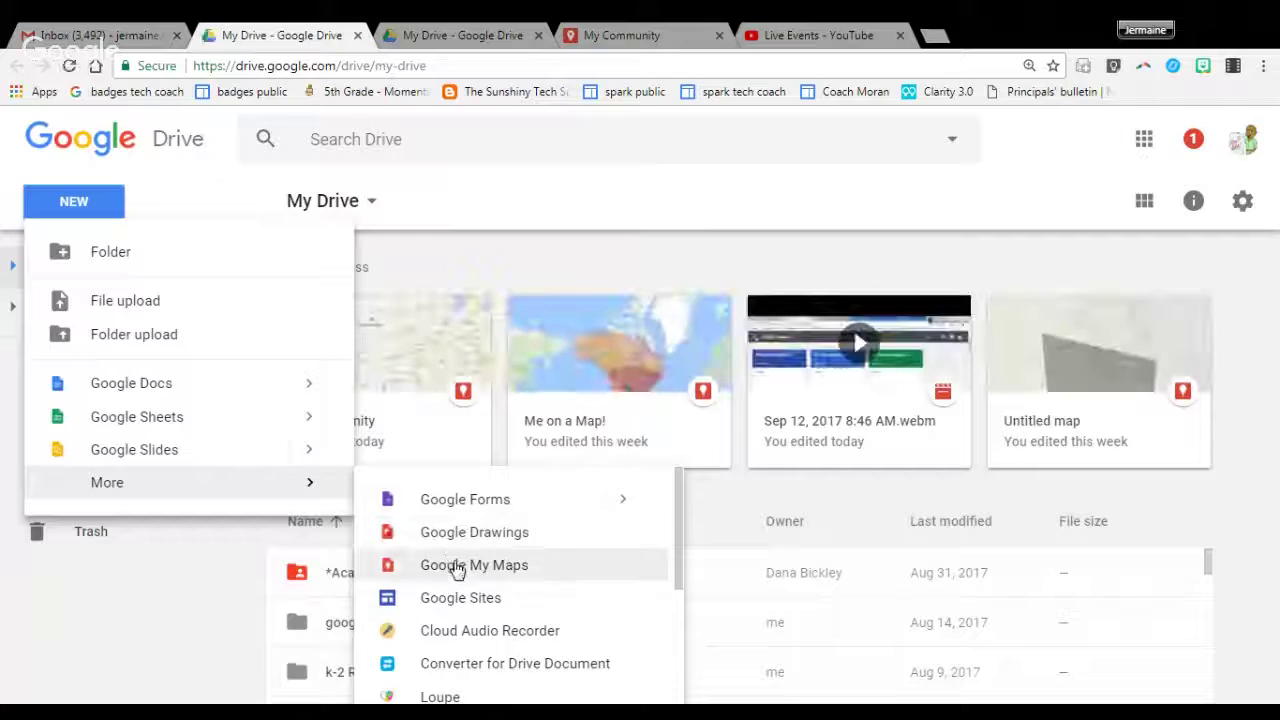
pyautogui.click(455, 566)
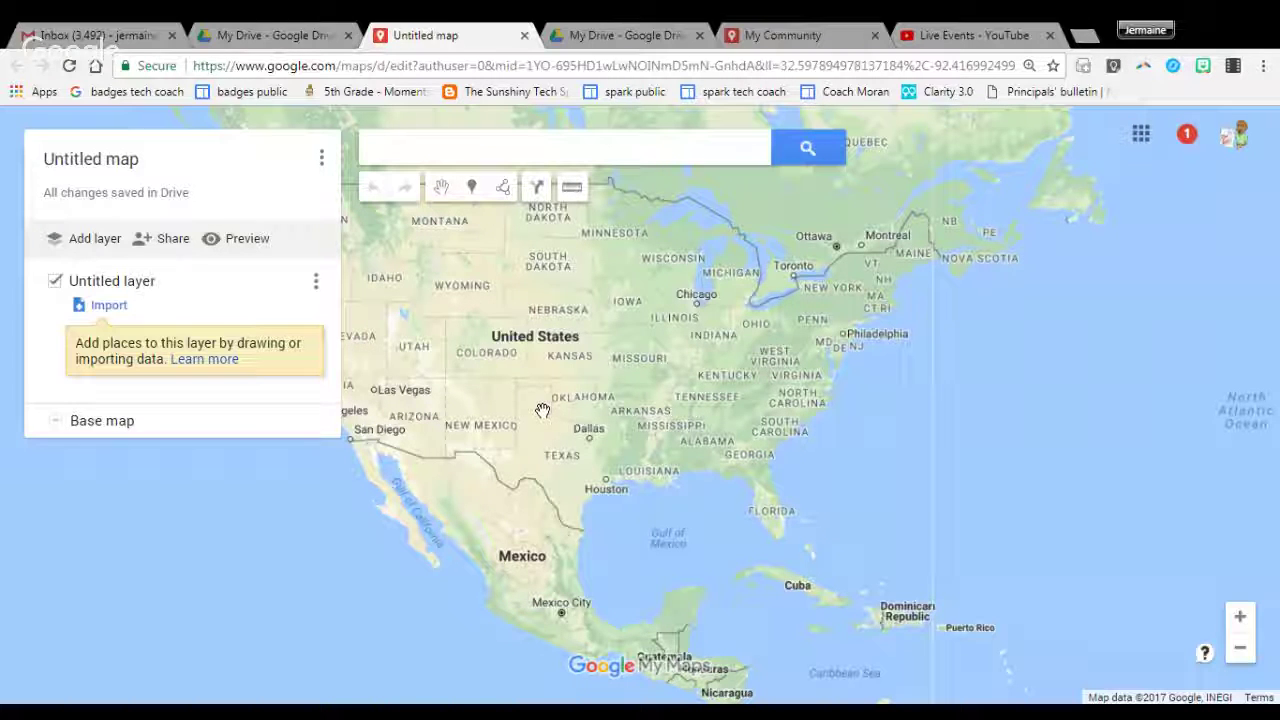
# Title the untitled map "My community" and save the title.
pyautogui.click(319, 162)
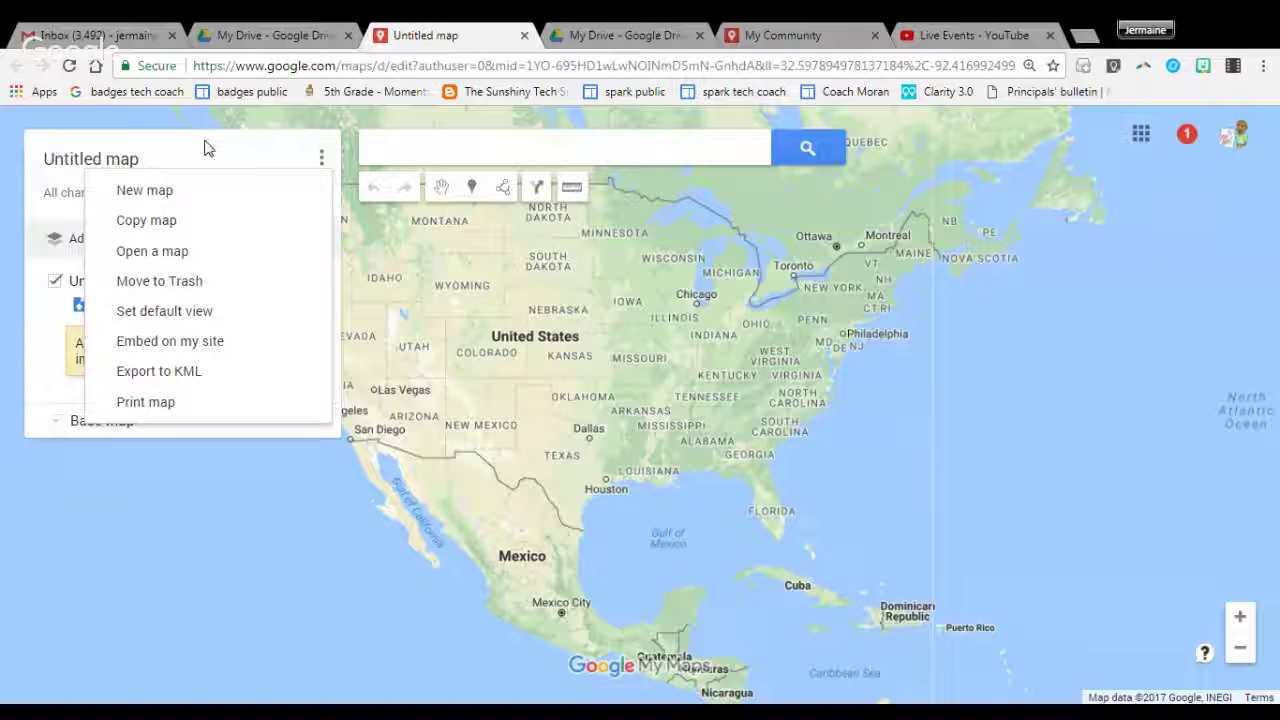
pyautogui.click(149, 160)
pyautogui.click(128, 162)
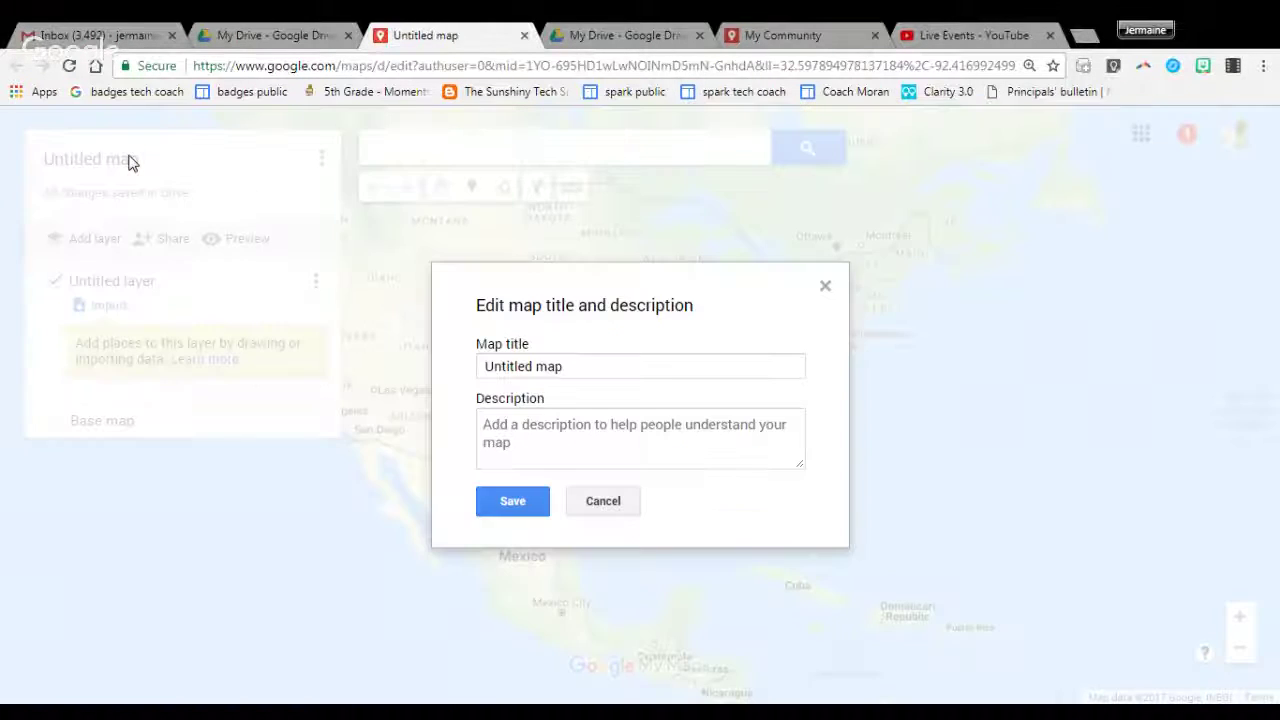
pyautogui.press('BackSpace')
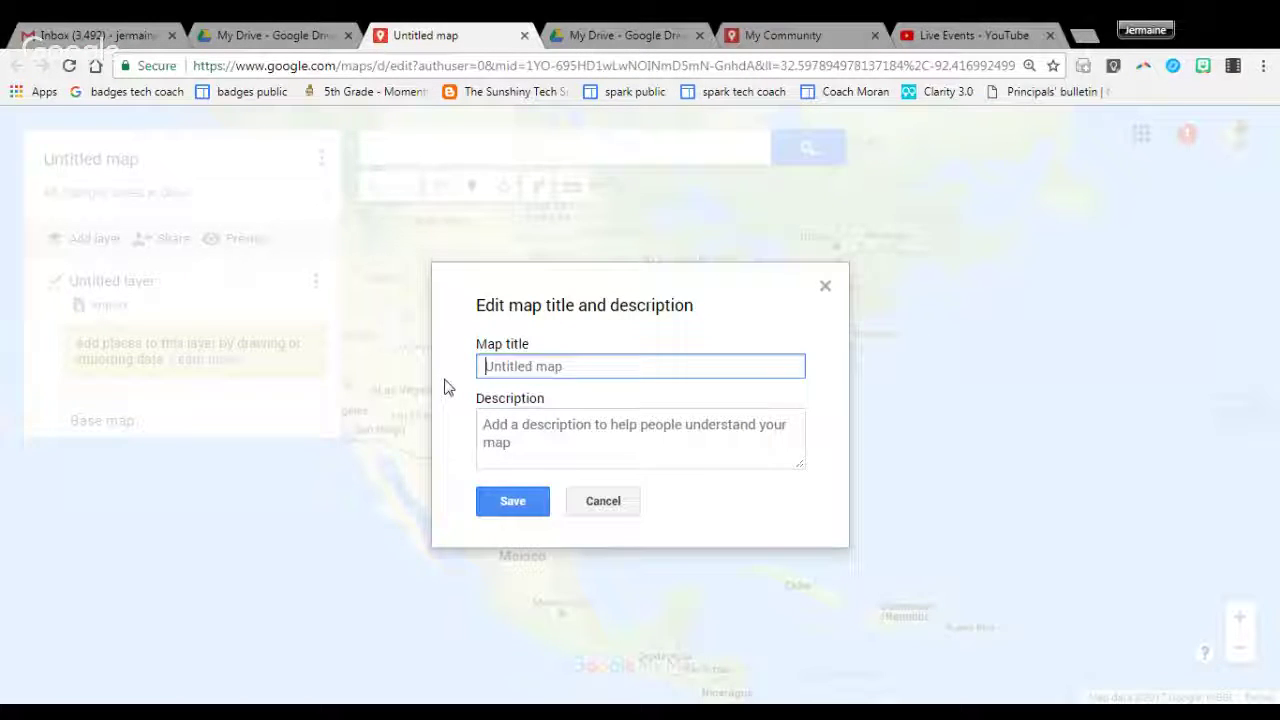
pyautogui.write('My commu')
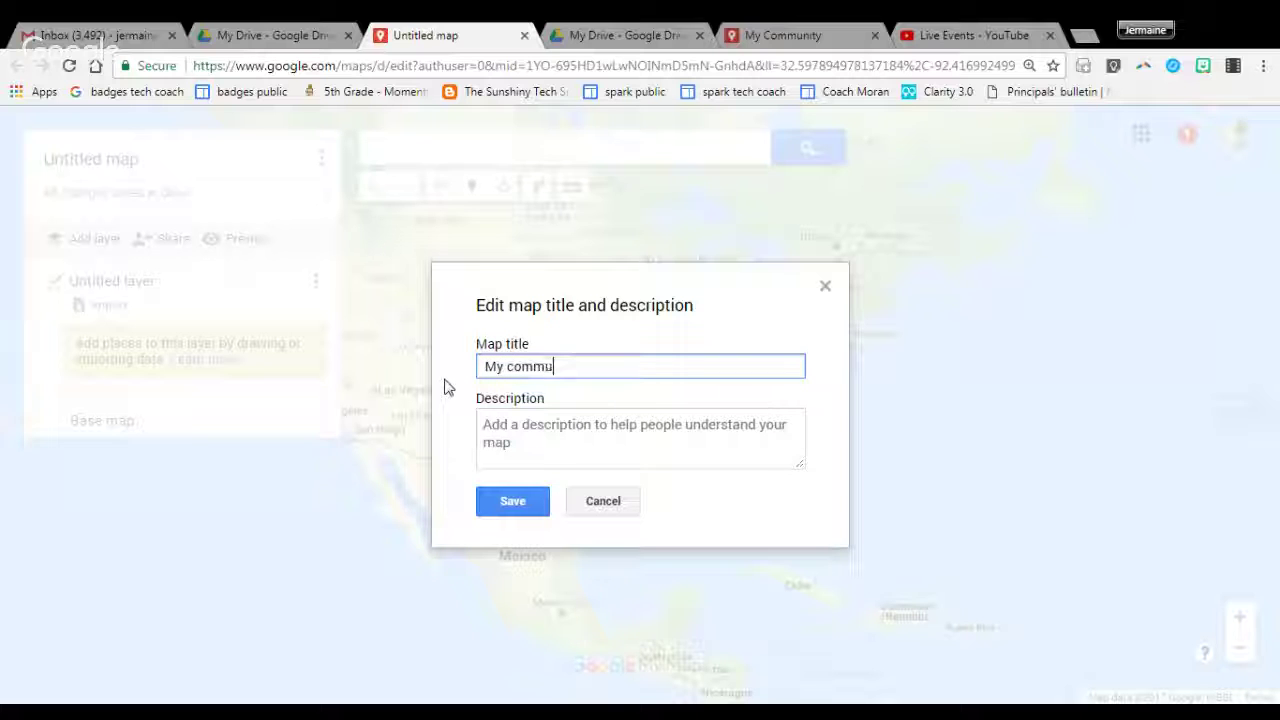
pyautogui.write('nity')
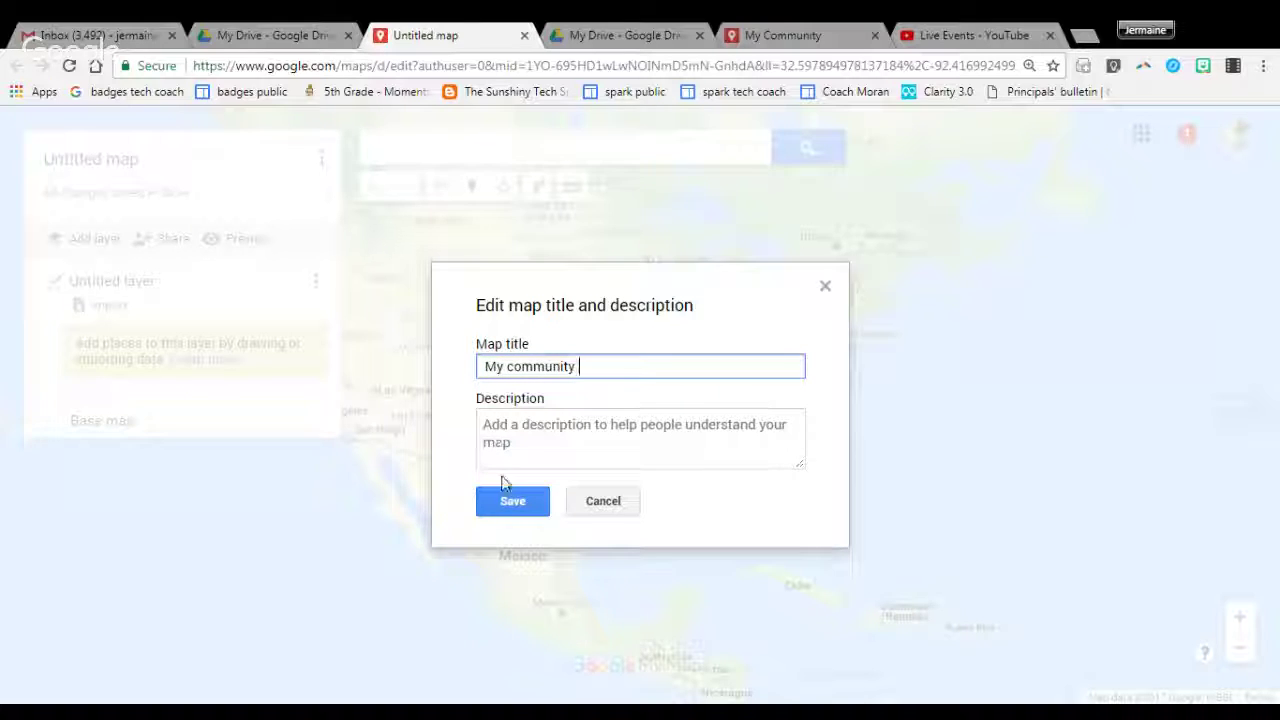
pyautogui.click(510, 500)
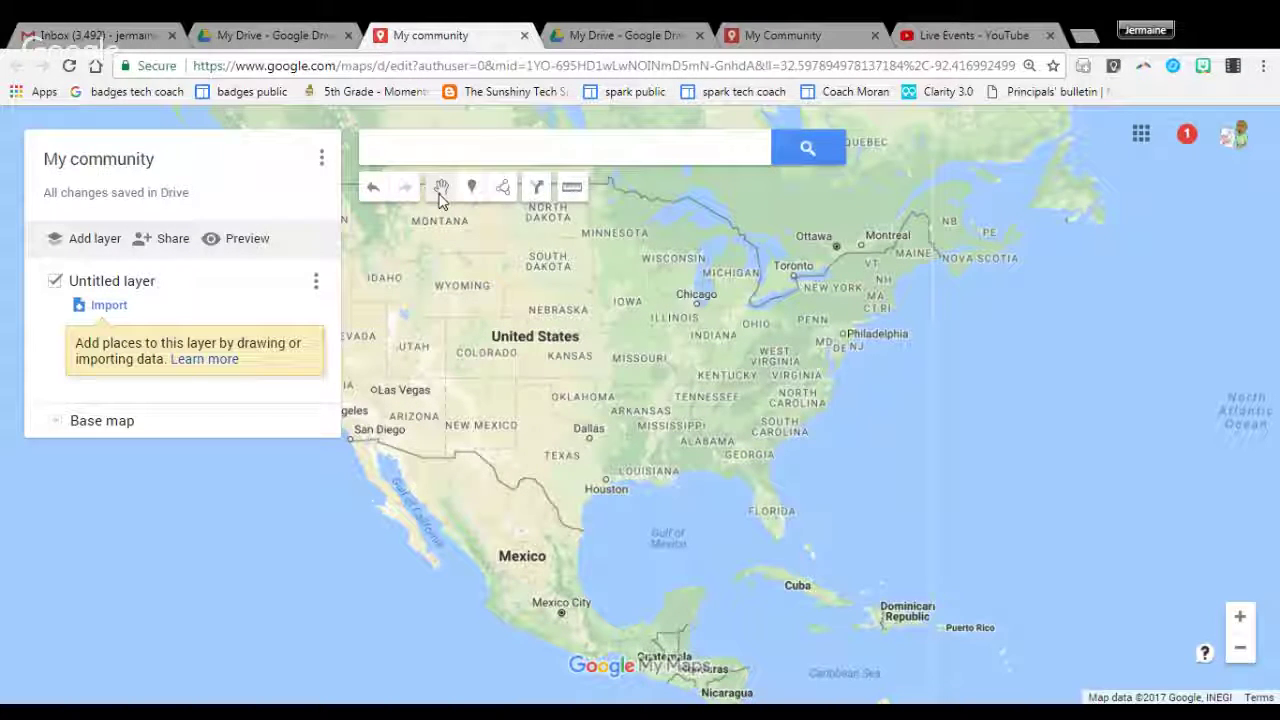
# Explore the map by panning across the United States and zooming in on Texas around San Antonio and Austin.
pyautogui.moveTo(538, 353); pyautogui.dragTo(552, 461)
pyautogui.moveTo(832, 358); pyautogui.dragTo(932, 343)
pyautogui.moveTo(875, 447); pyautogui.dragTo(762, 386)
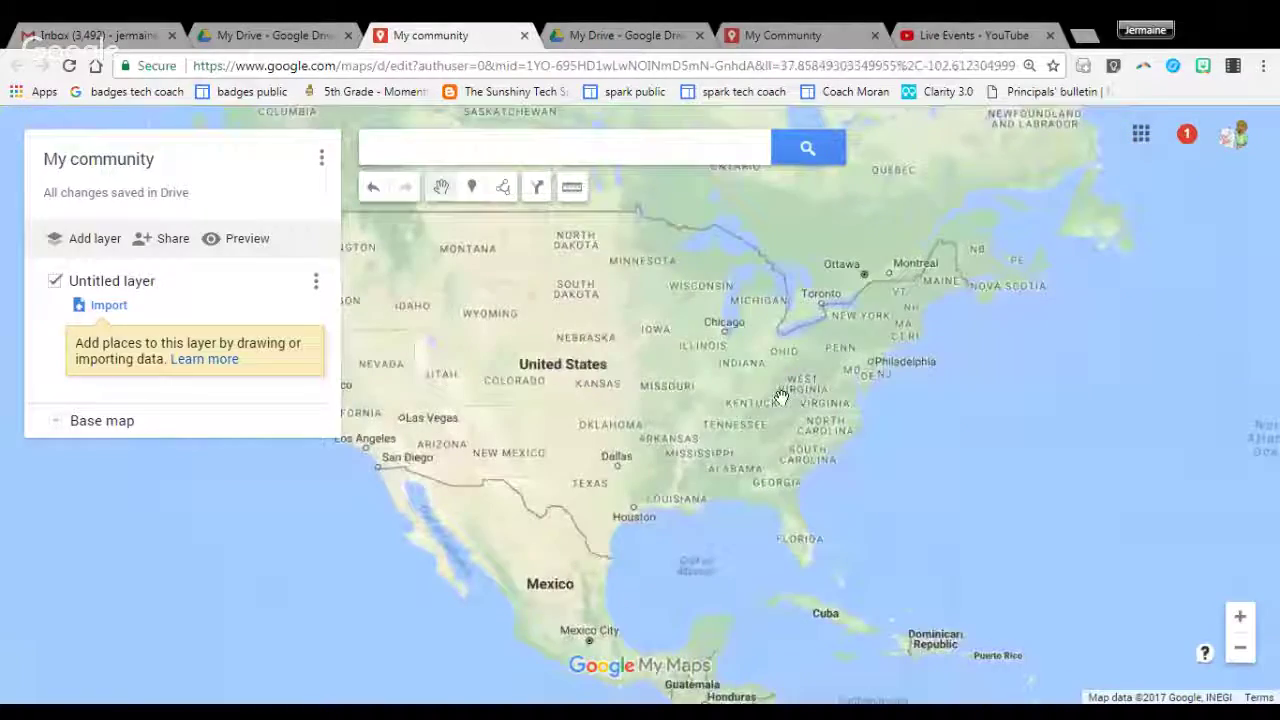
pyautogui.click(1239, 618)
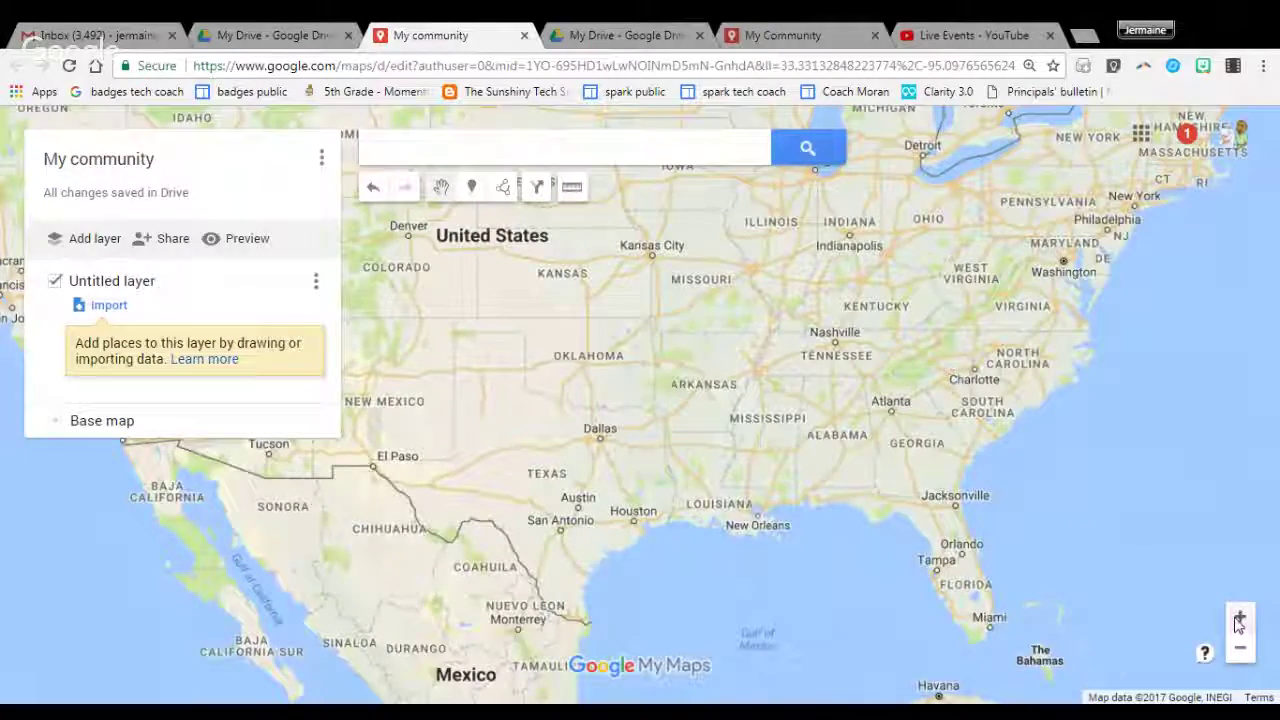
pyautogui.click(1239, 618)
pyautogui.click(1239, 622)
pyautogui.moveTo(549, 568); pyautogui.dragTo(930, 138)
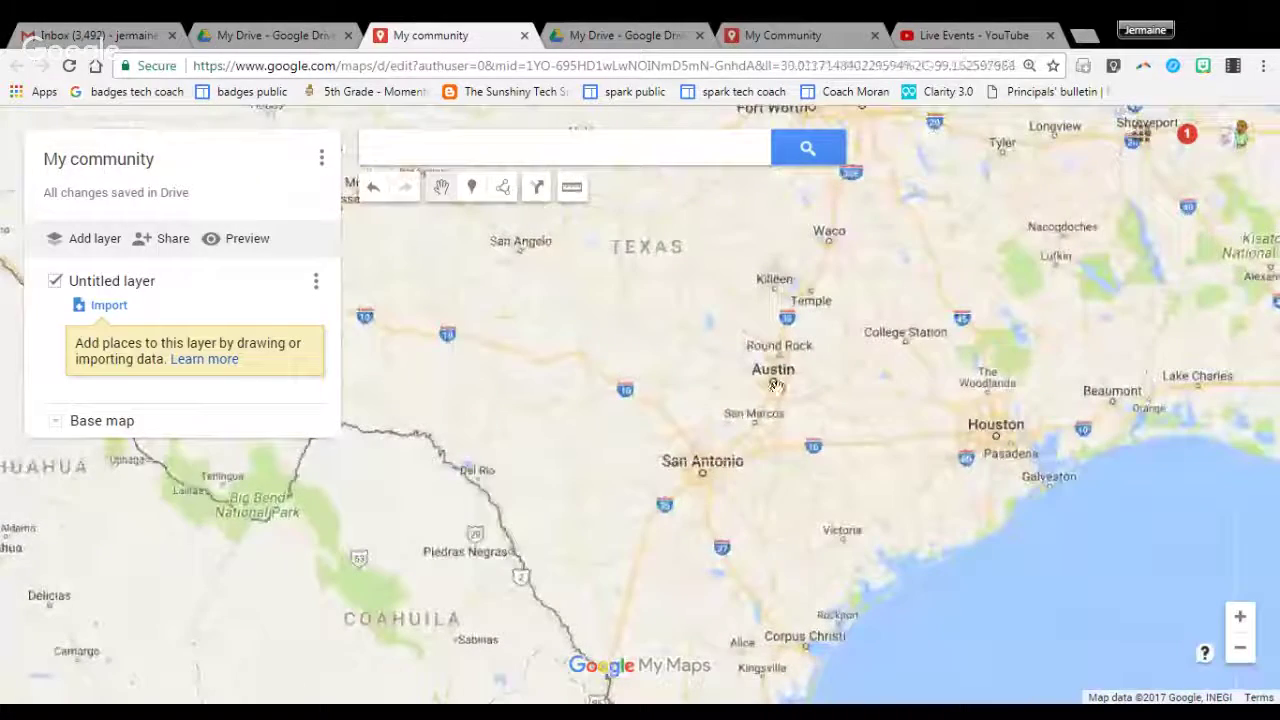
# Search for "forester", choose Forester Elementary School in San Antonio, and add it to the map.
pyautogui.click(370, 147)
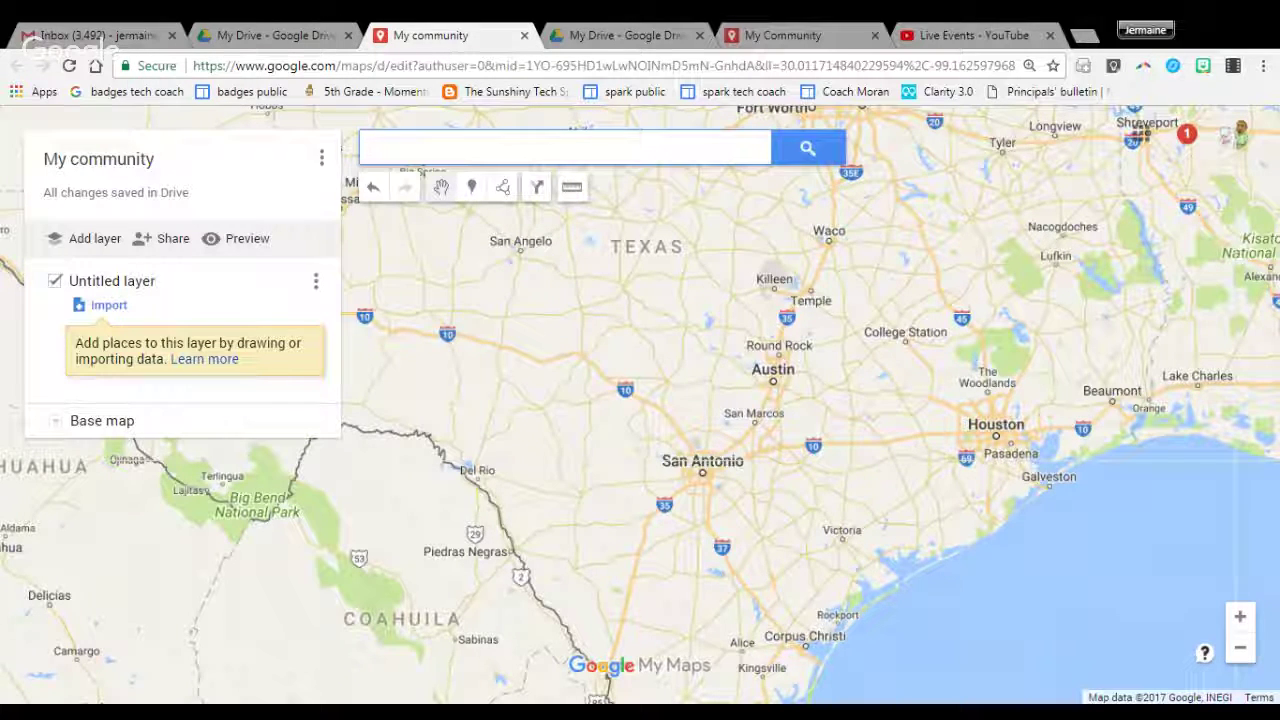
pyautogui.write('forester')
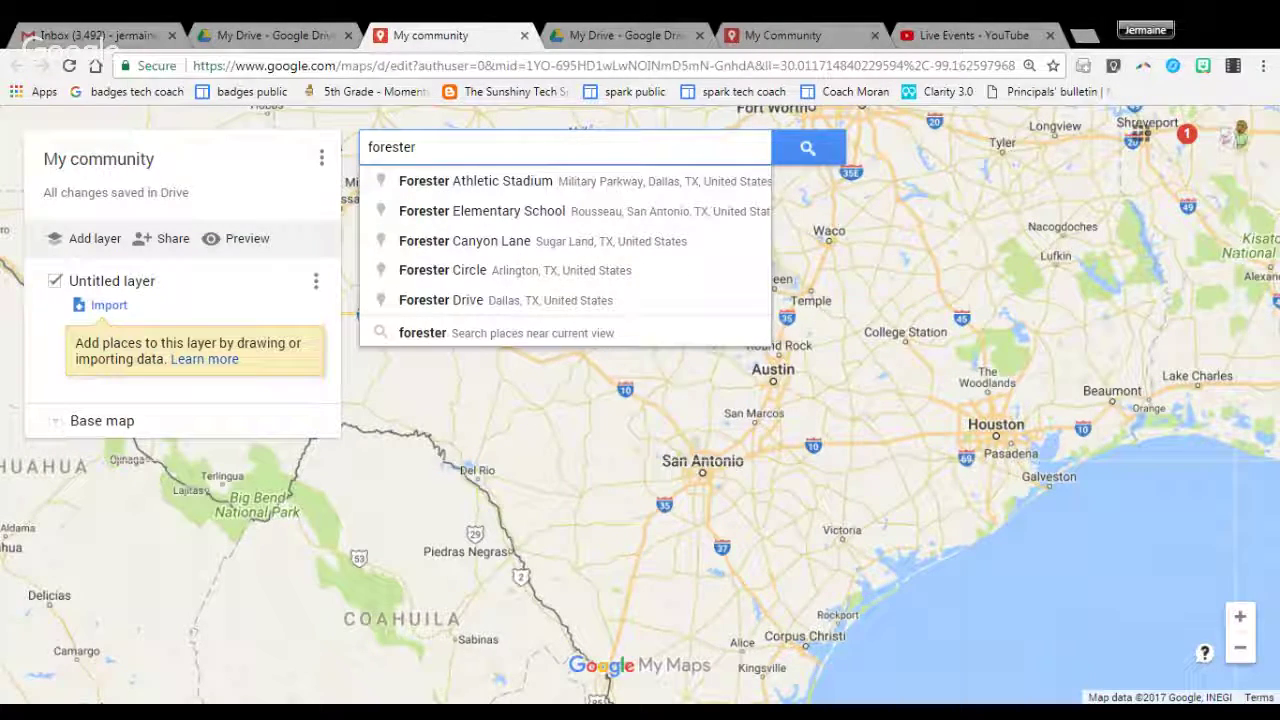
pyautogui.click(462, 211)
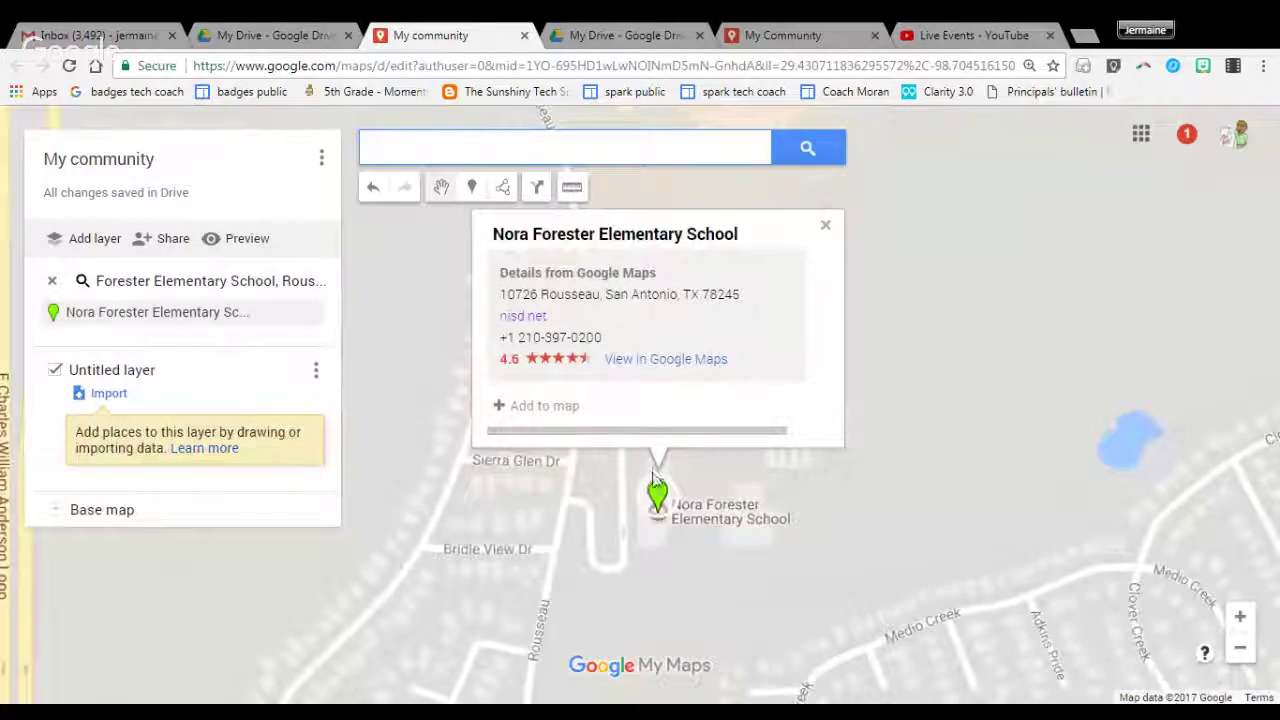
pyautogui.click(538, 408)
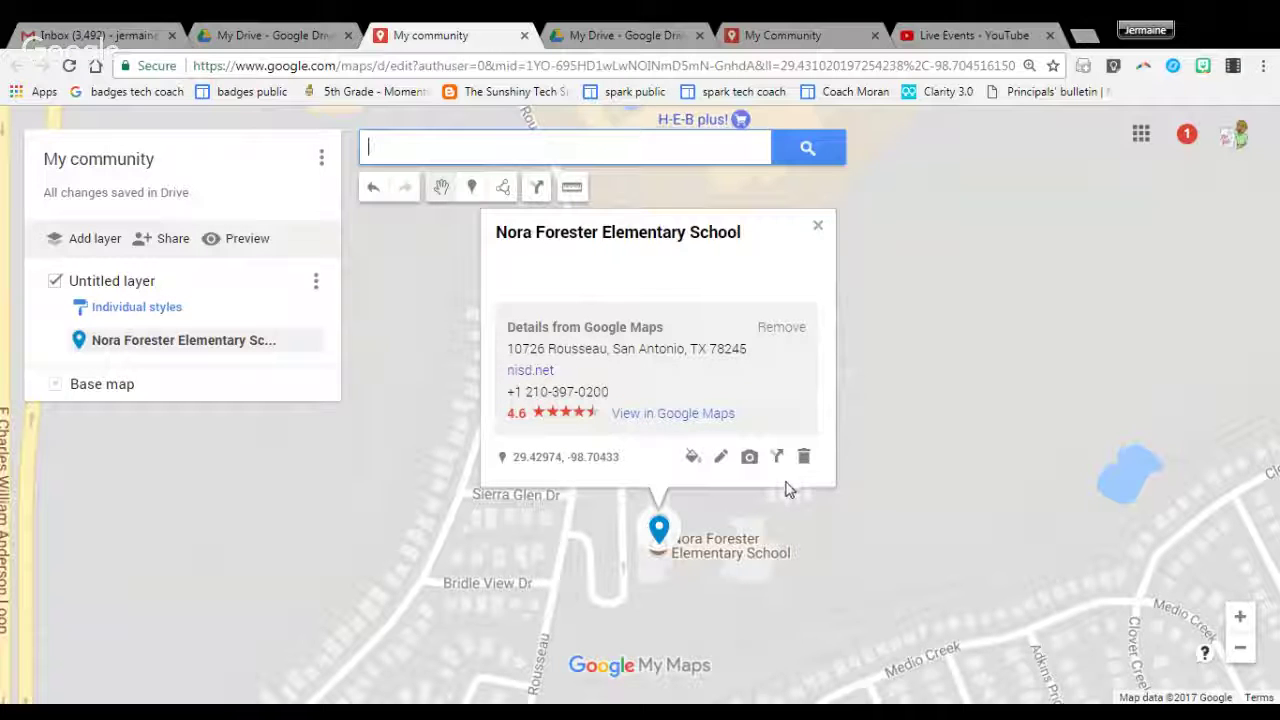
pyautogui.click(817, 227)
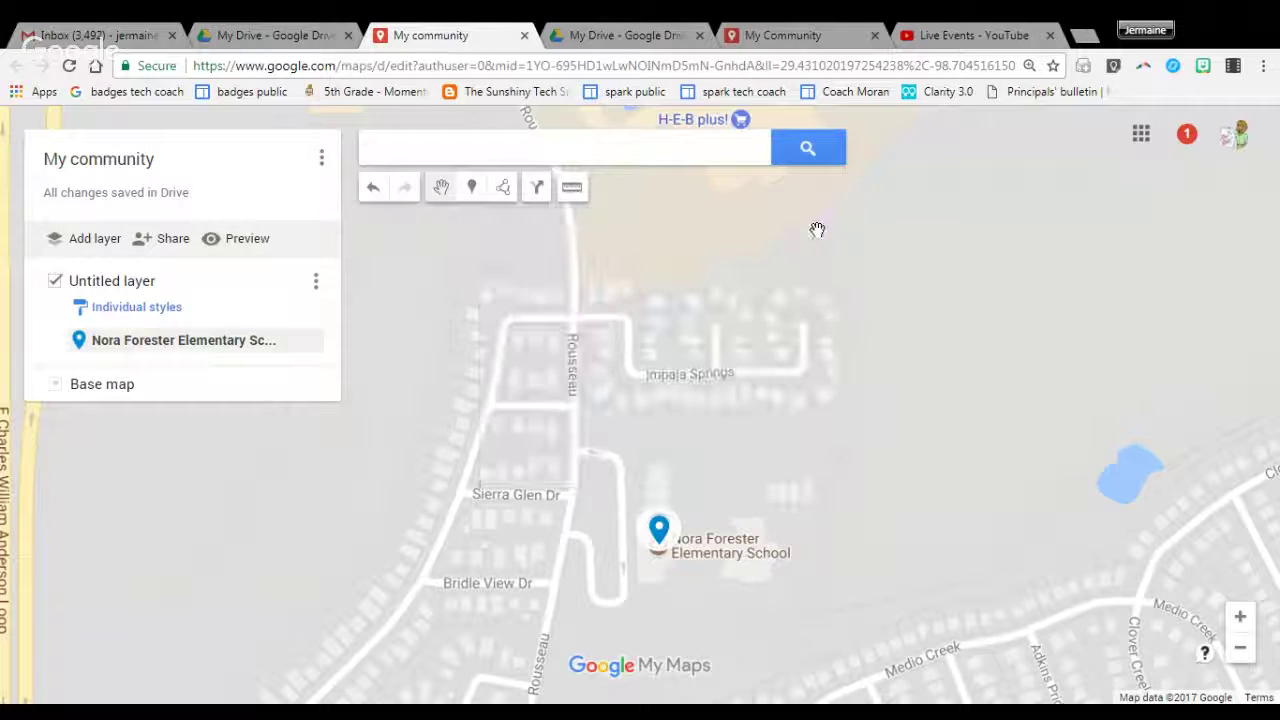
# Place a new marker on the city of San Antonio, east of the school marker.
pyautogui.click(1234, 659)
pyautogui.click(1234, 659)
pyautogui.click(1234, 659)
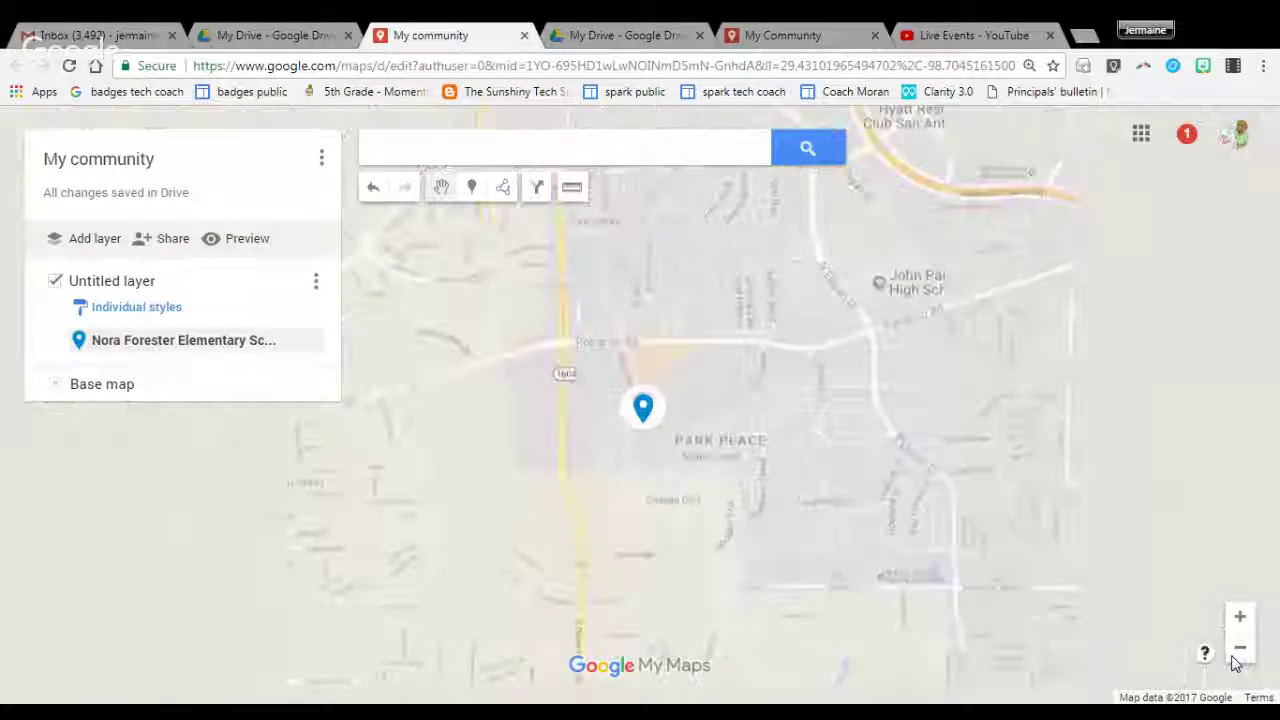
pyautogui.click(1236, 659)
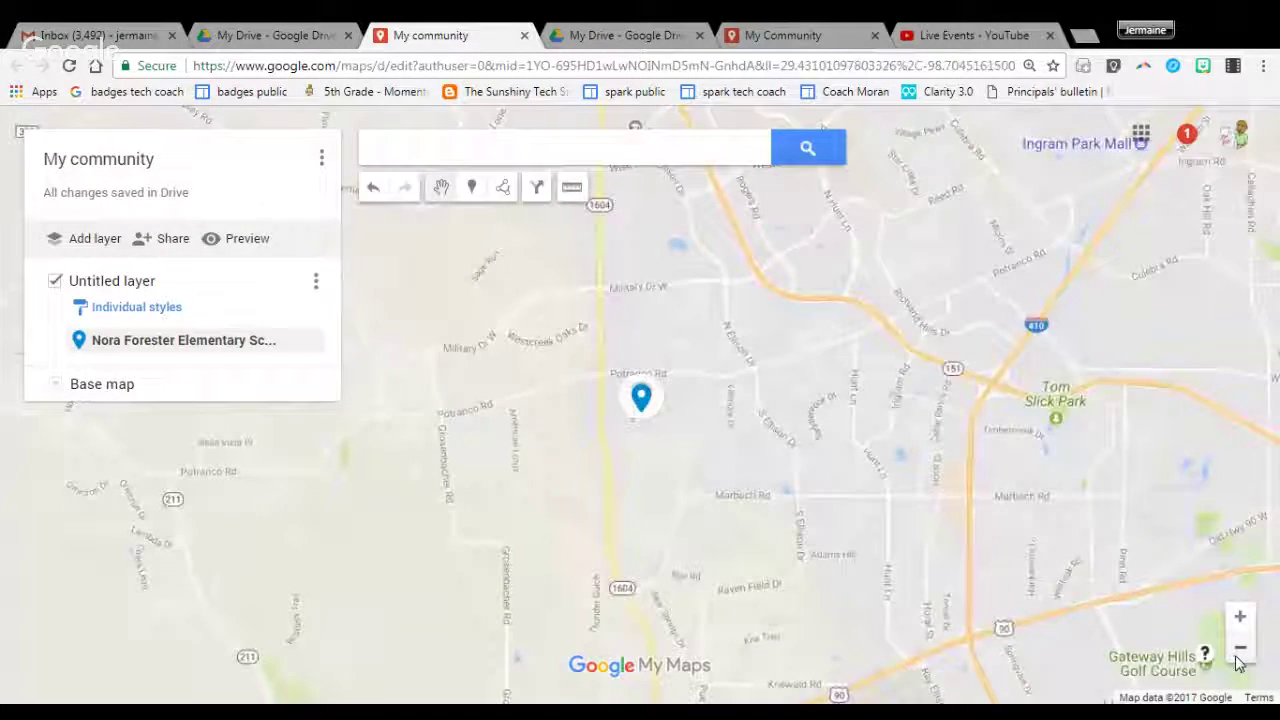
pyautogui.click(1239, 657)
pyautogui.click(1240, 657)
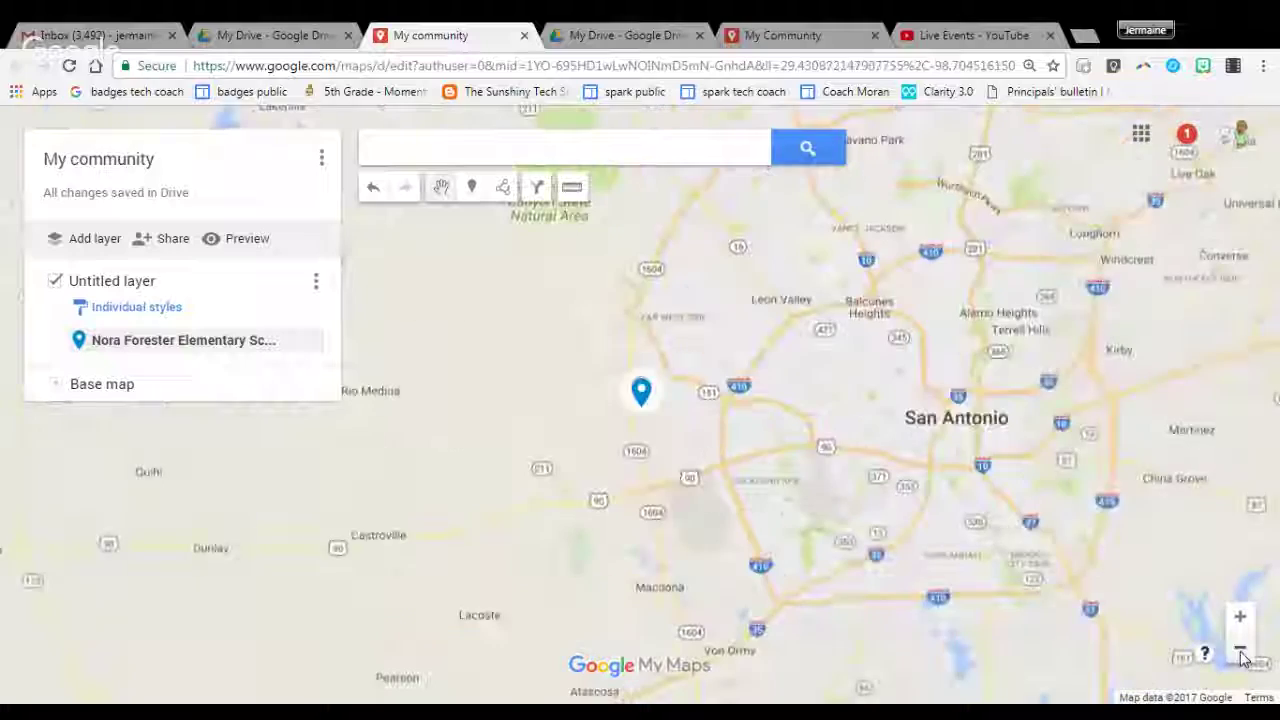
pyautogui.click(1241, 657)
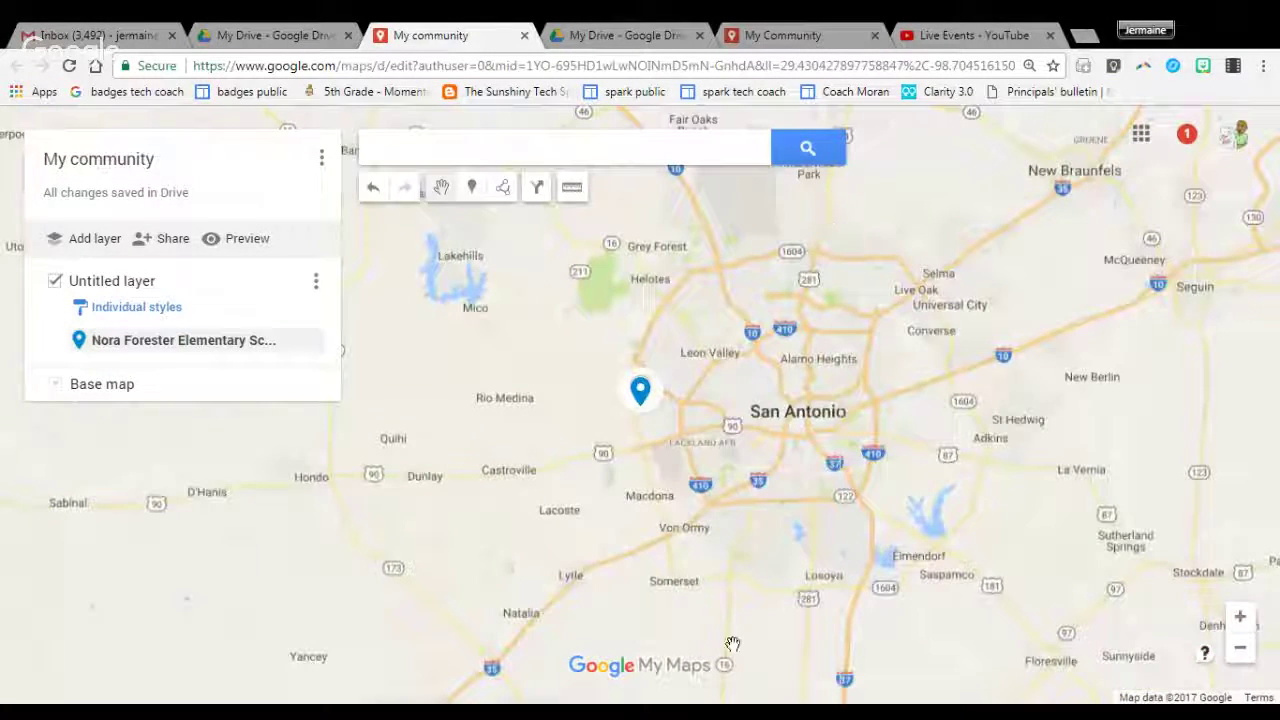
pyautogui.click(470, 190)
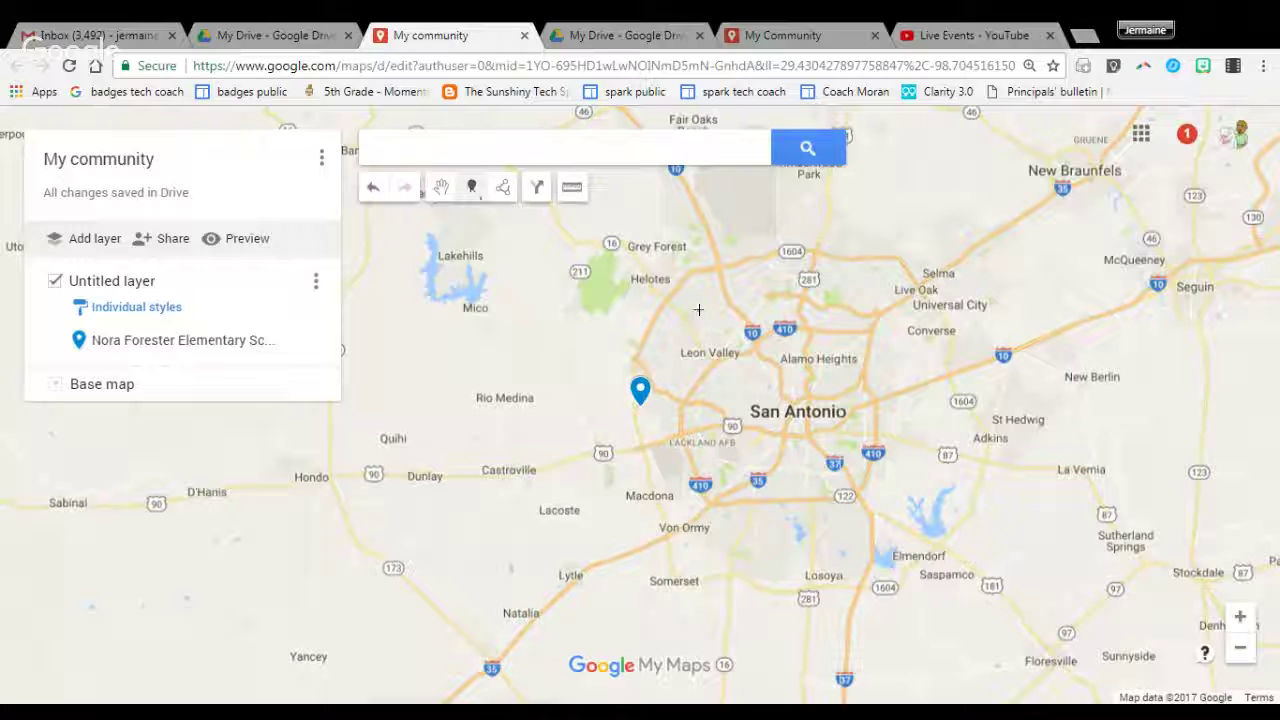
pyautogui.click(797, 405)
# Name the new marker "My city- San Antonio", save it and close its info card.
pyautogui.press('BackSpace')
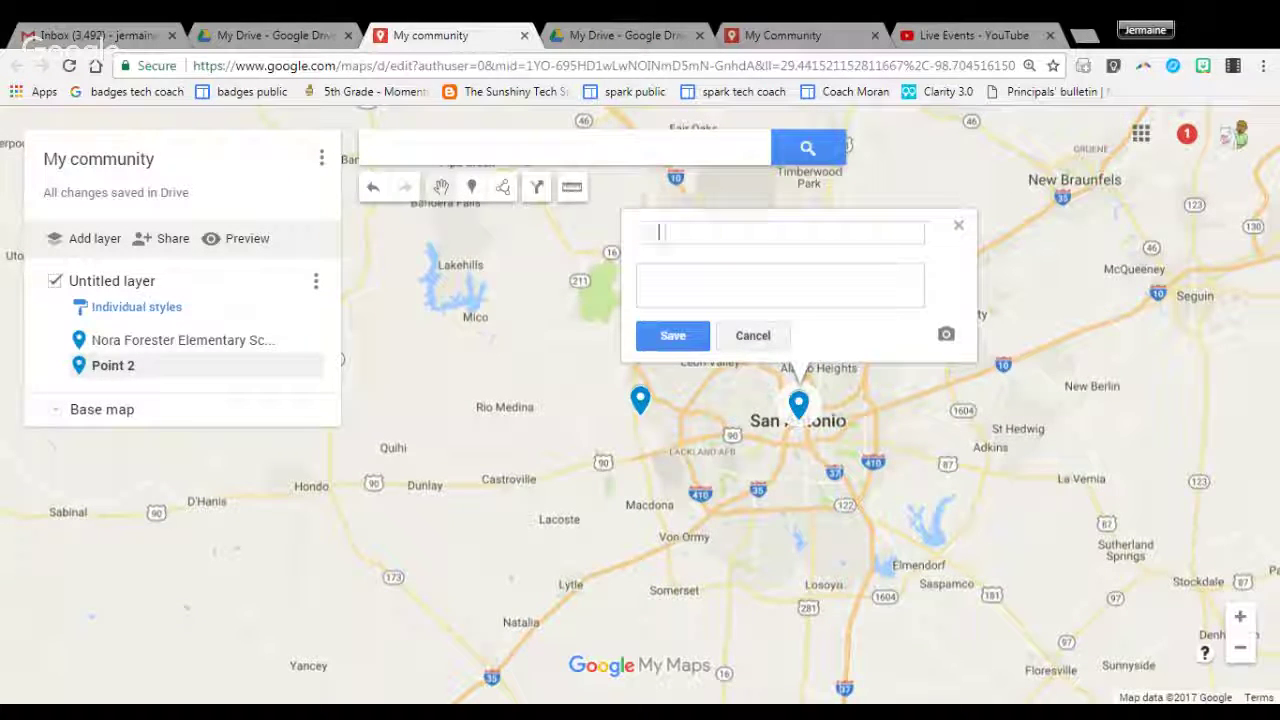
pyautogui.write('My city ')
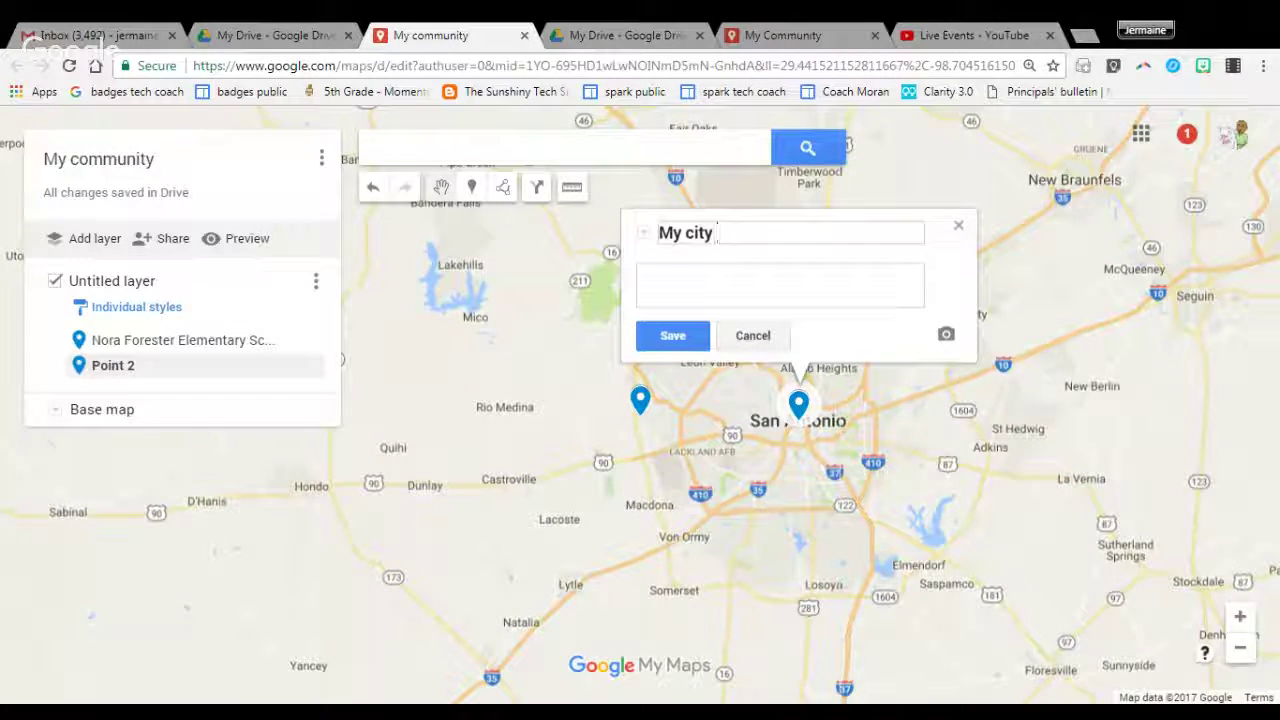
pyautogui.write('- San A')
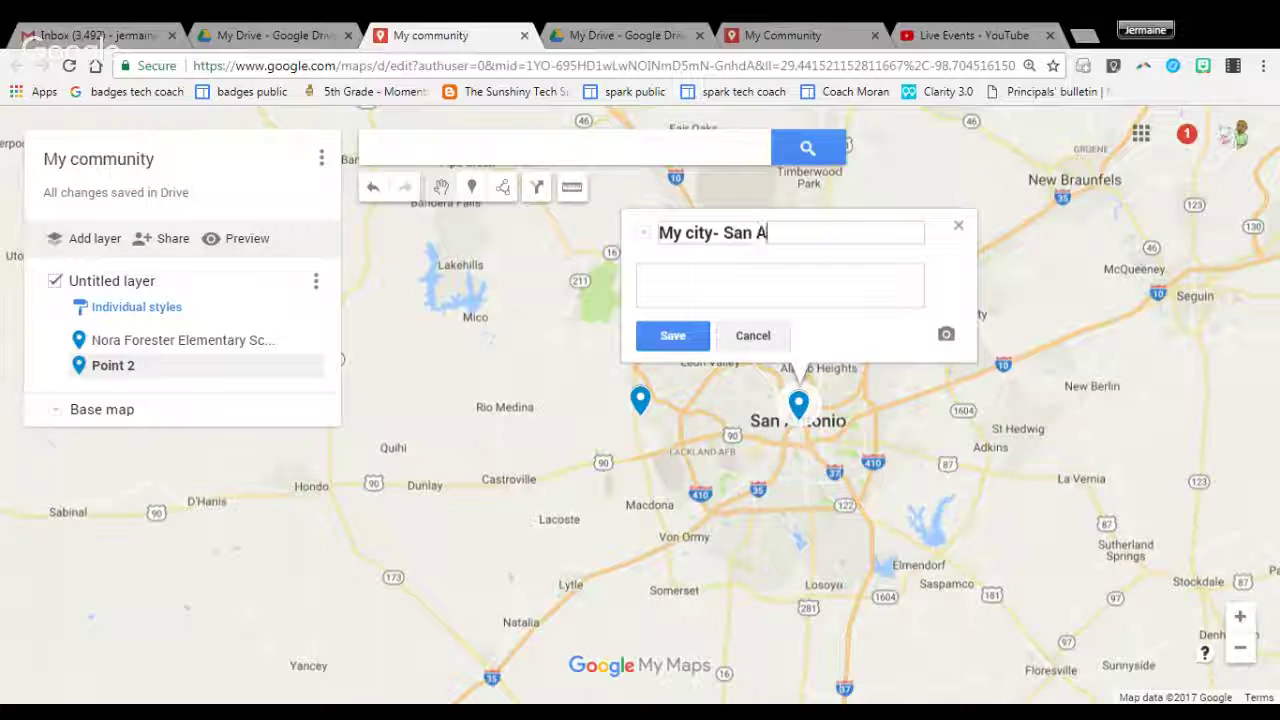
pyautogui.write('ntonio')
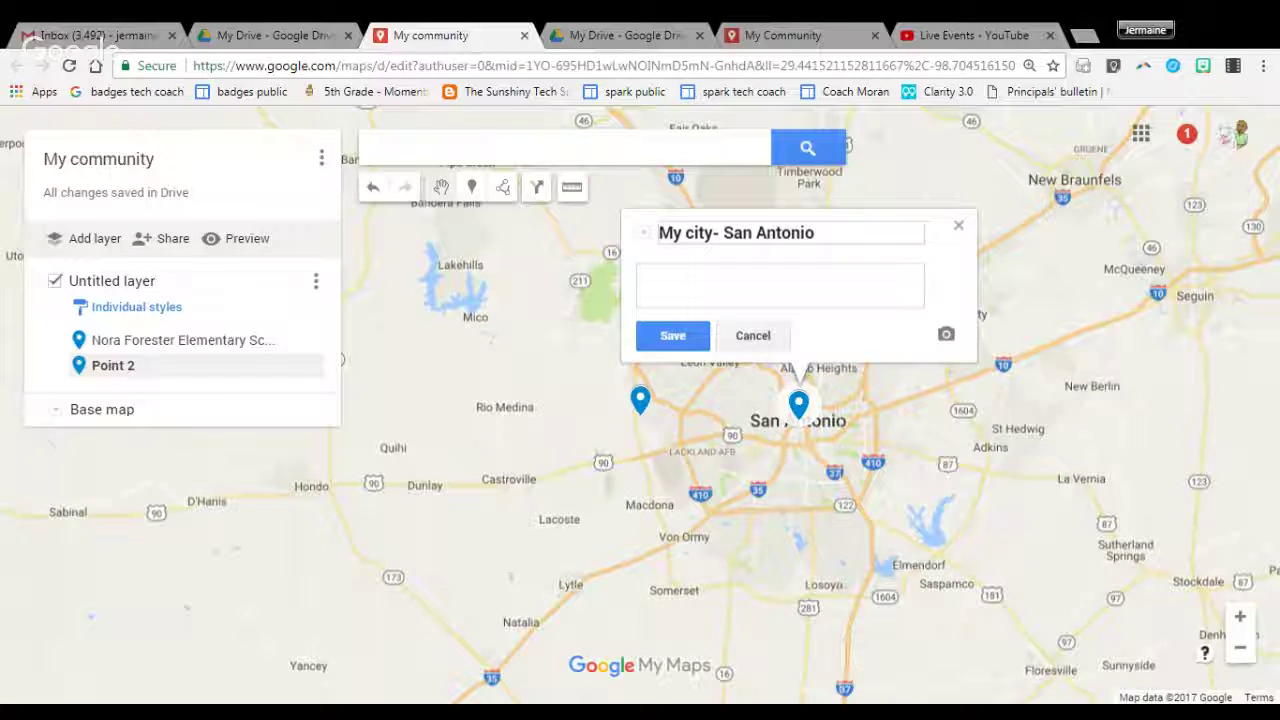
pyautogui.click(690, 337)
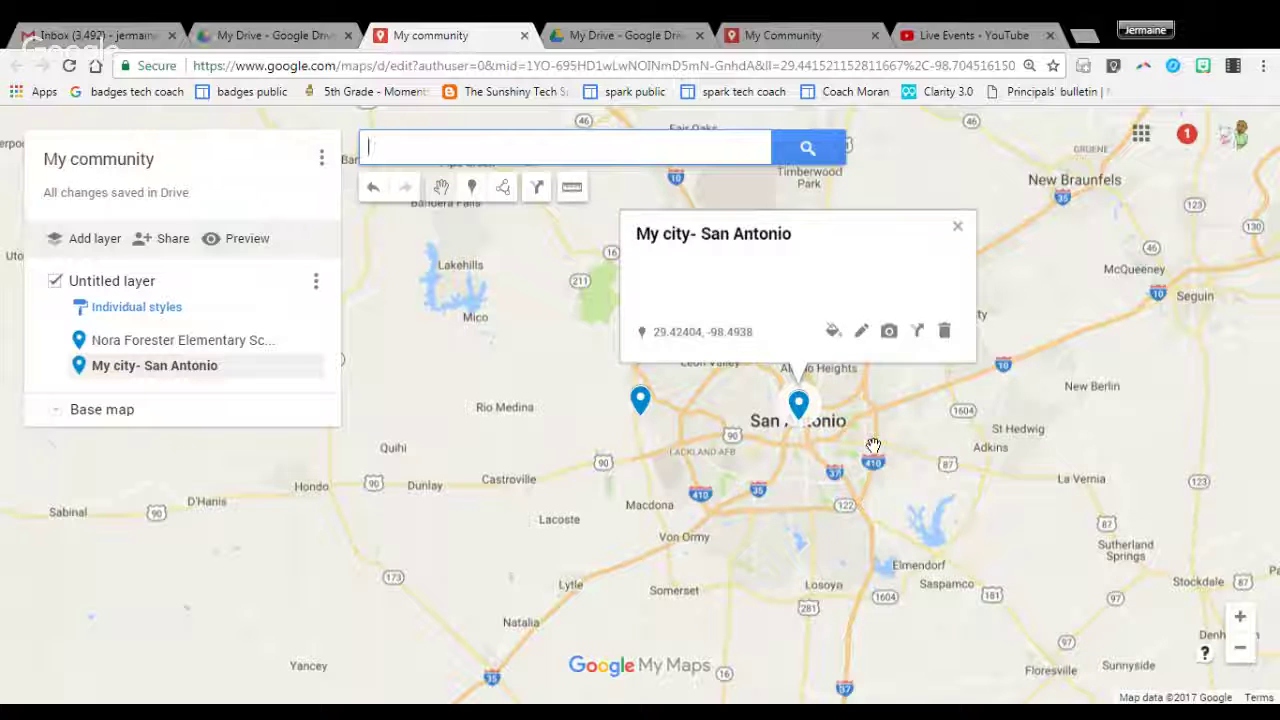
pyautogui.click(957, 227)
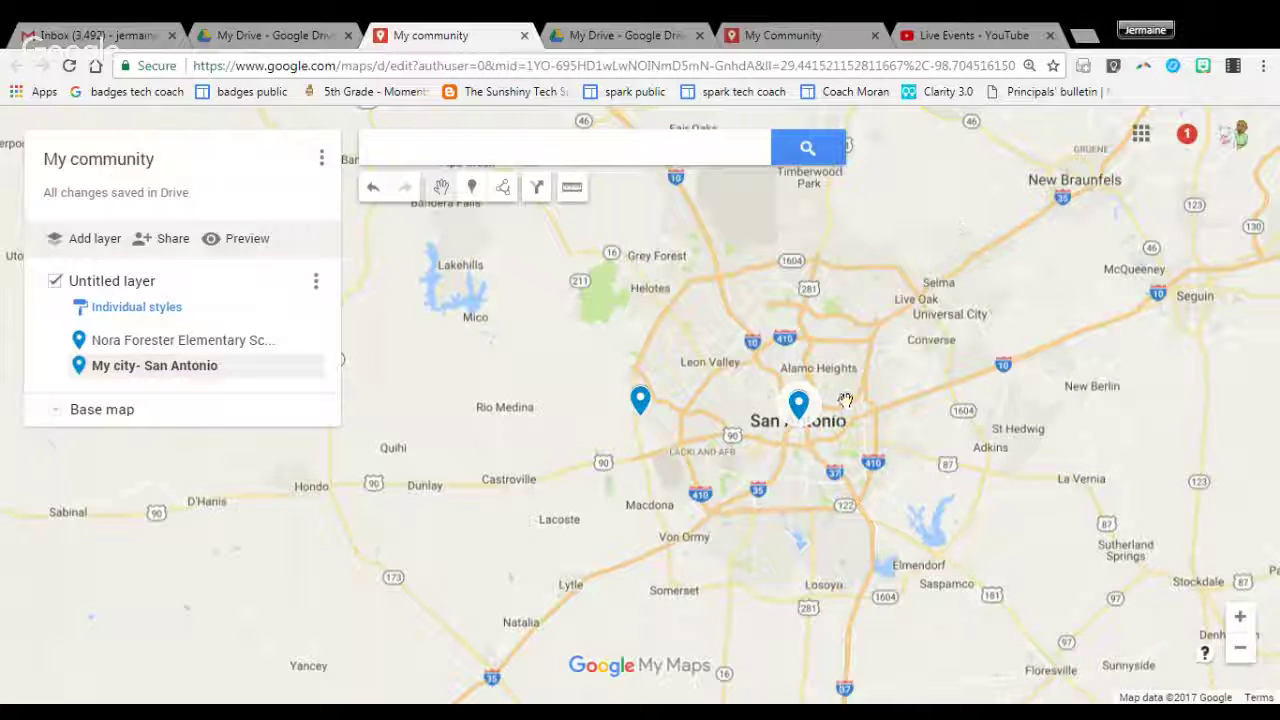
# Place a new marker on the state of Texas, north of the San Antonio markers.
pyautogui.click(1240, 648)
pyautogui.click(1240, 648)
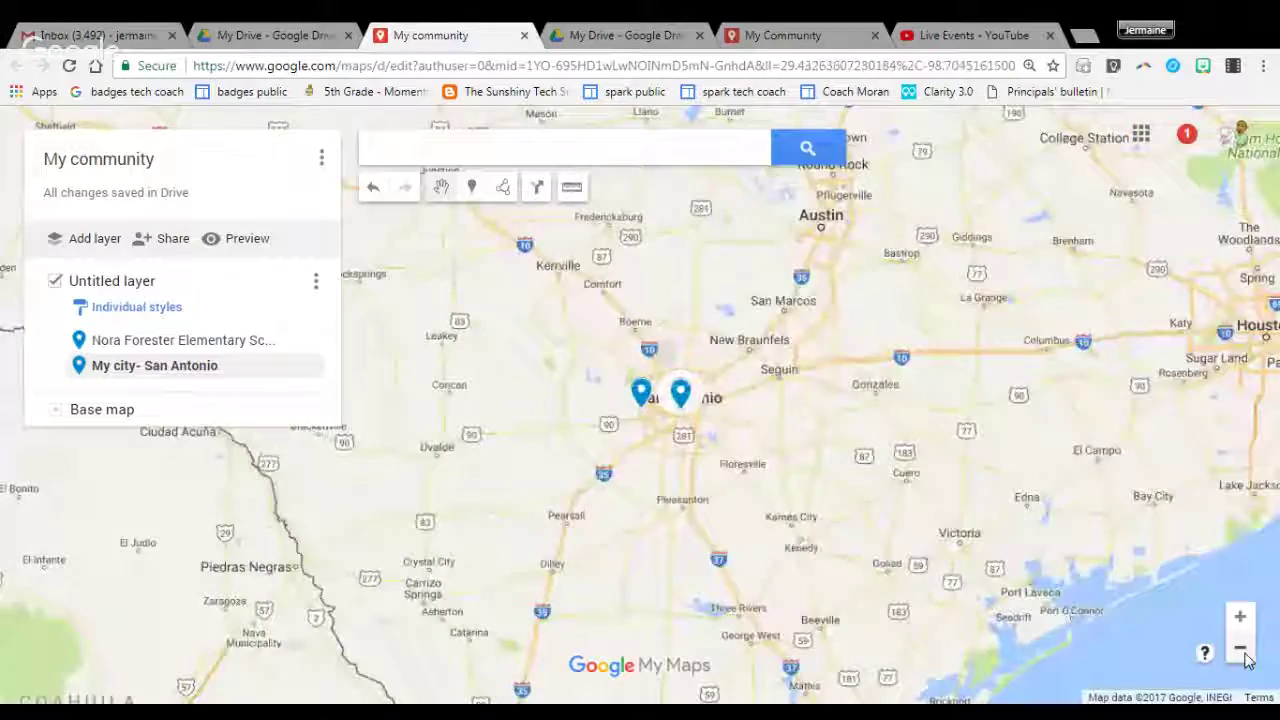
pyautogui.click(1240, 648)
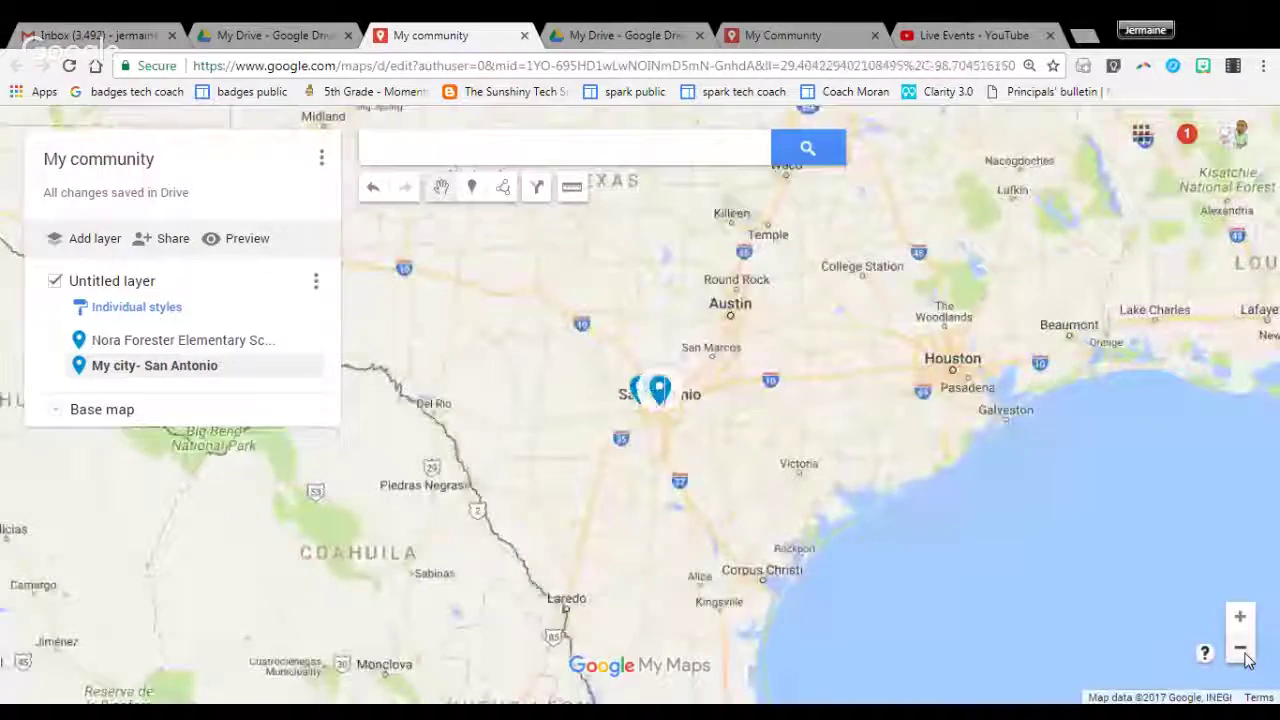
pyautogui.click(1245, 655)
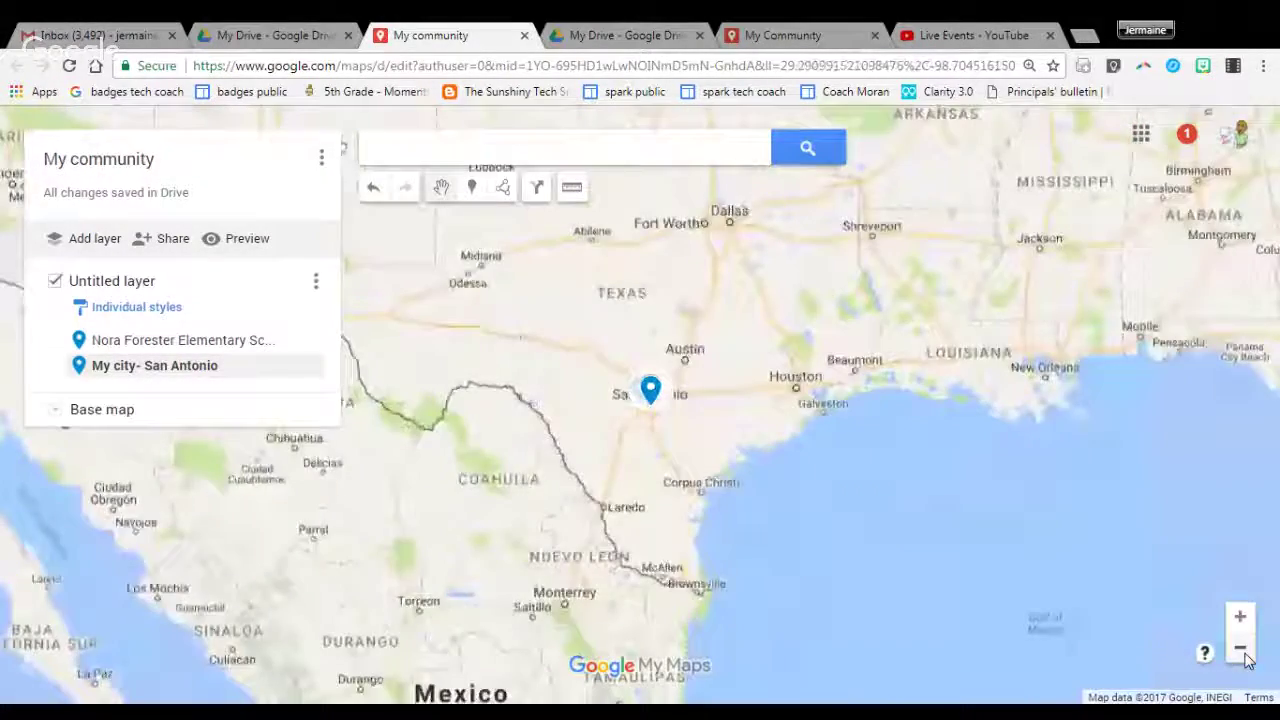
pyautogui.click(1245, 655)
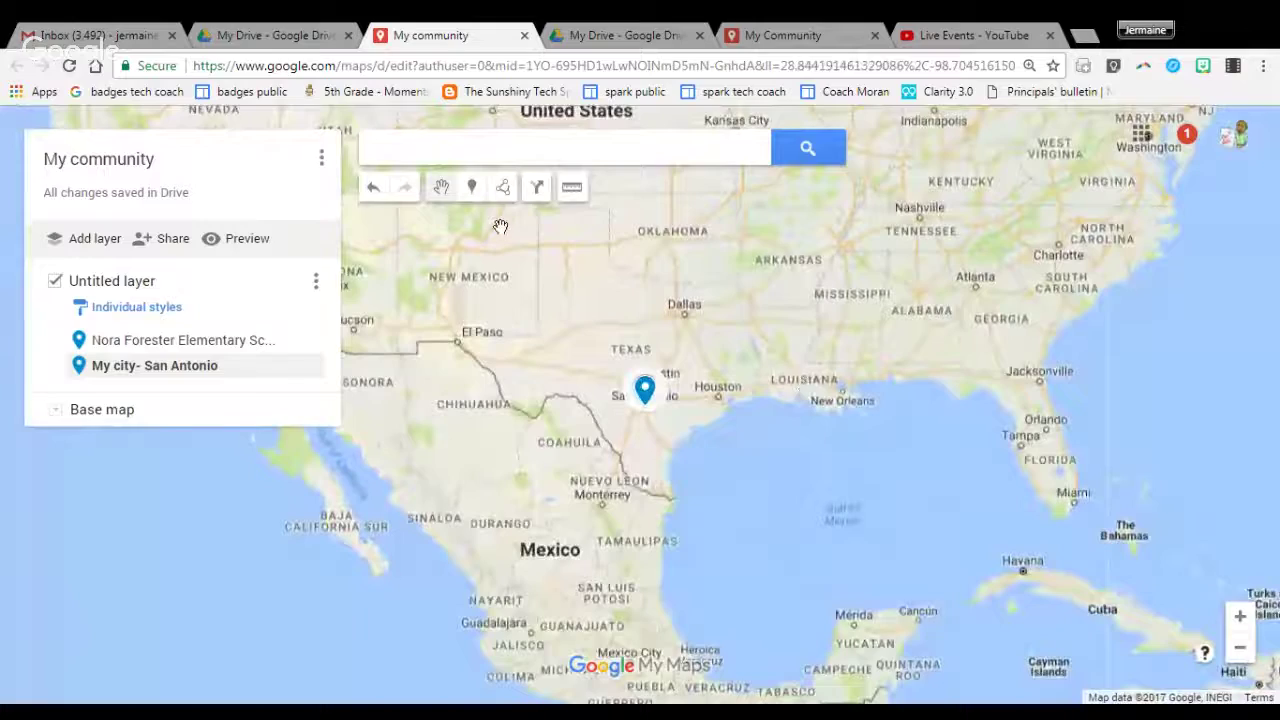
pyautogui.click(471, 187)
pyautogui.click(638, 346)
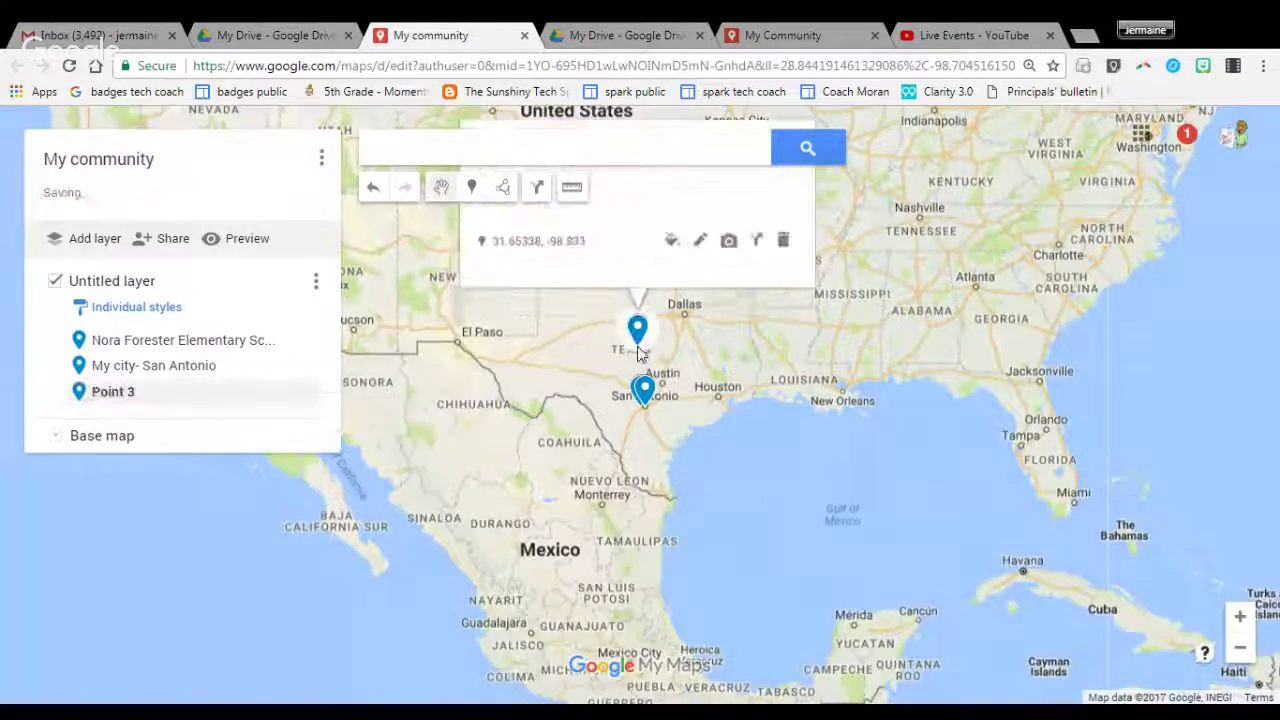
# Name the new Texas marker "My State- Texas", save it and close its info card.
pyautogui.click(543, 231)
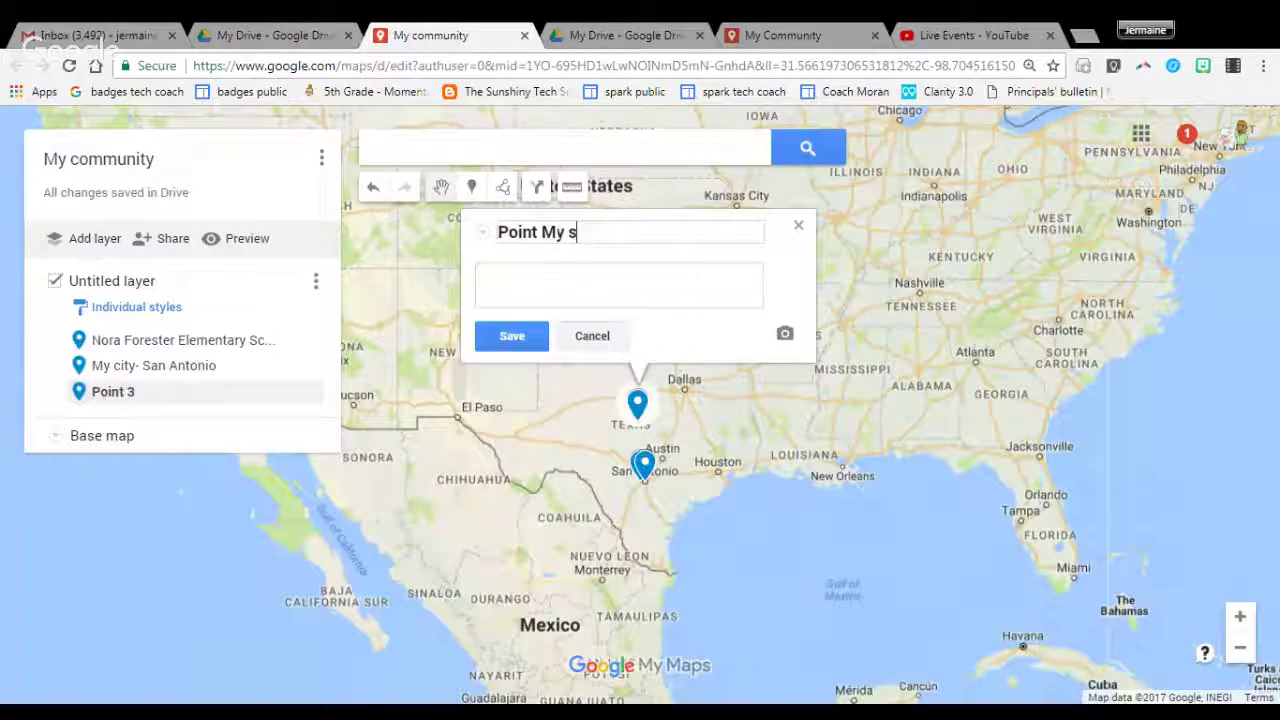
pyautogui.press('BackSpace')
pyautogui.press('BackSpace')
pyautogui.press('BackSpace')
pyautogui.press('BackSpace')
pyautogui.press('BackSpace')
pyautogui.press('BackSpace')
pyautogui.press('BackSpace')
pyautogui.write('My ')
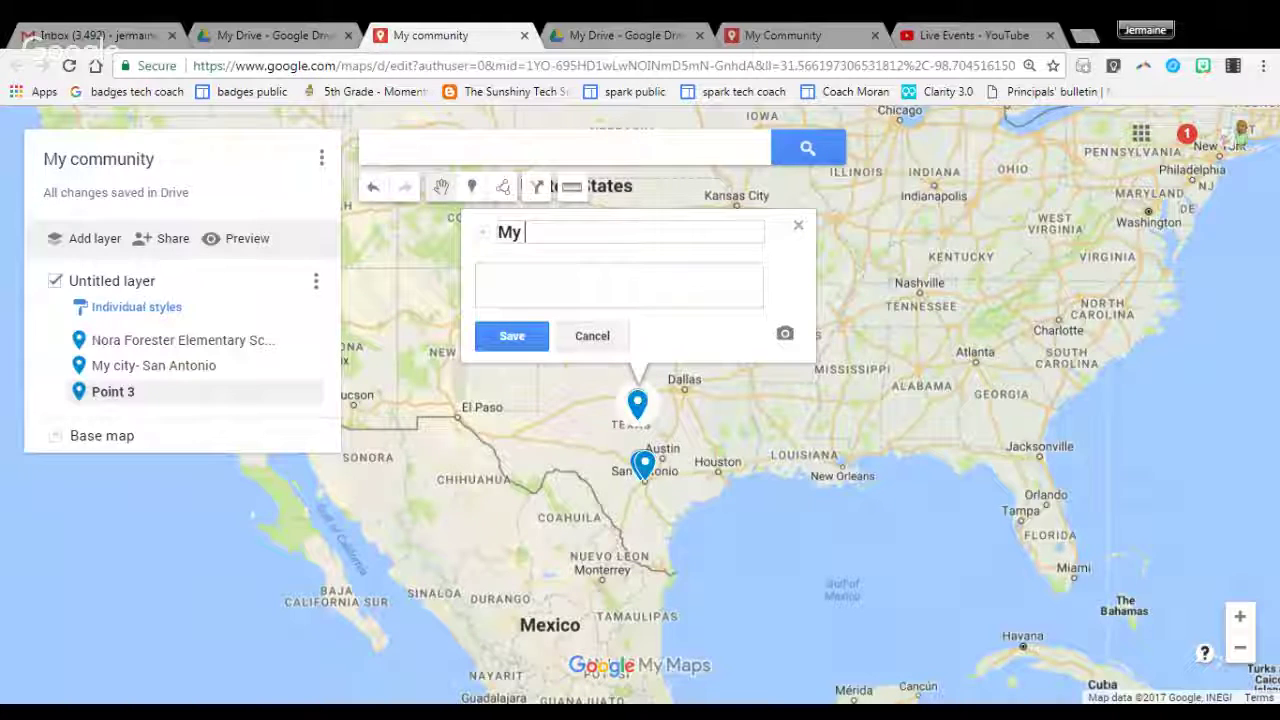
pyautogui.write('State- Tex')
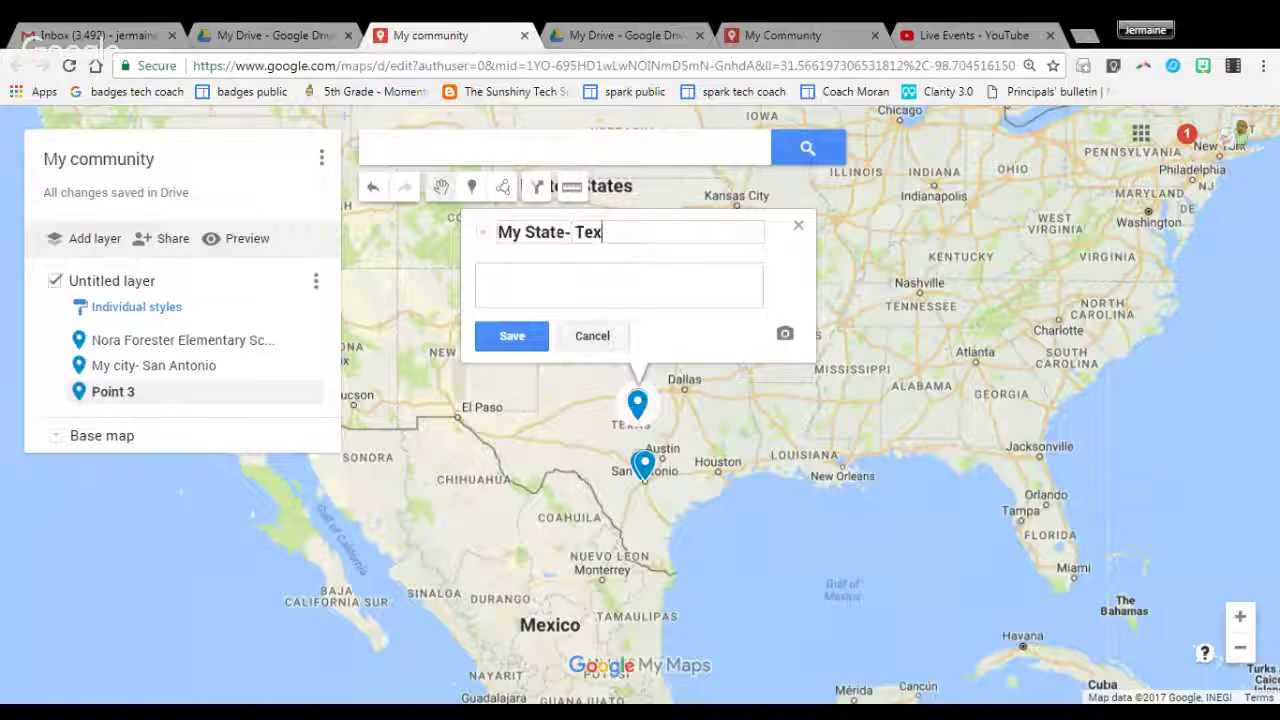
pyautogui.write('as')
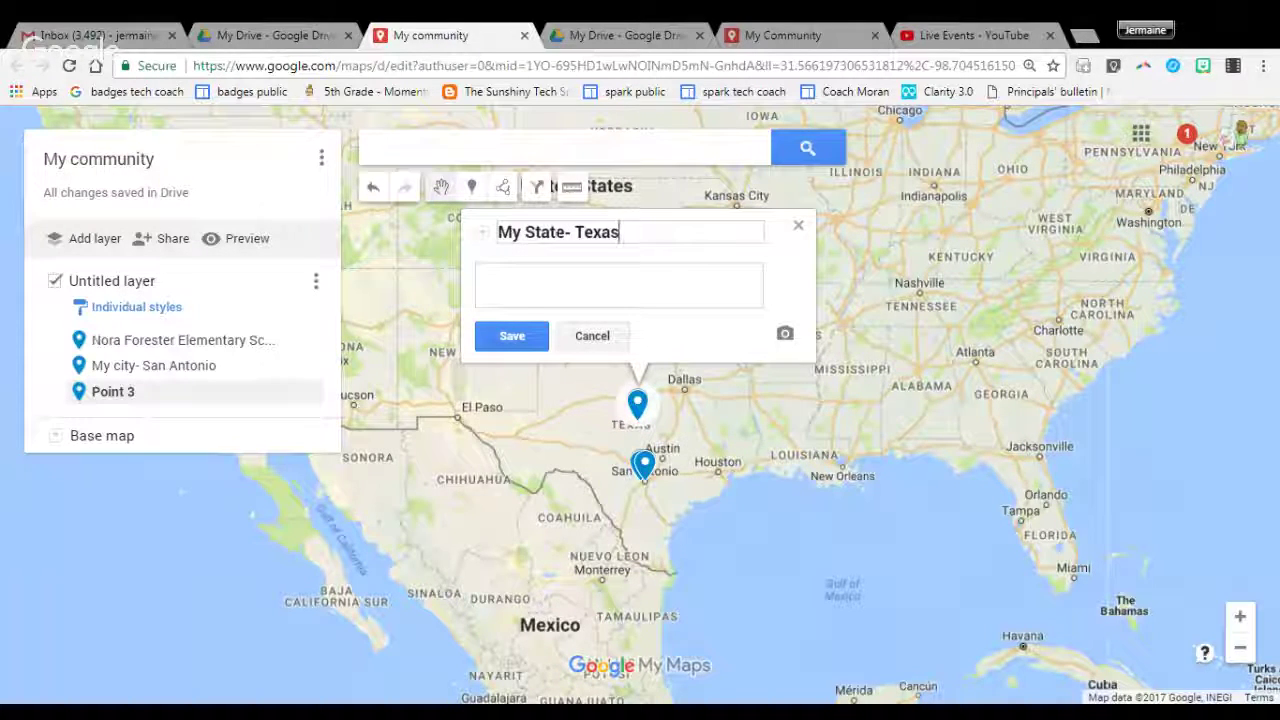
pyautogui.click(512, 336)
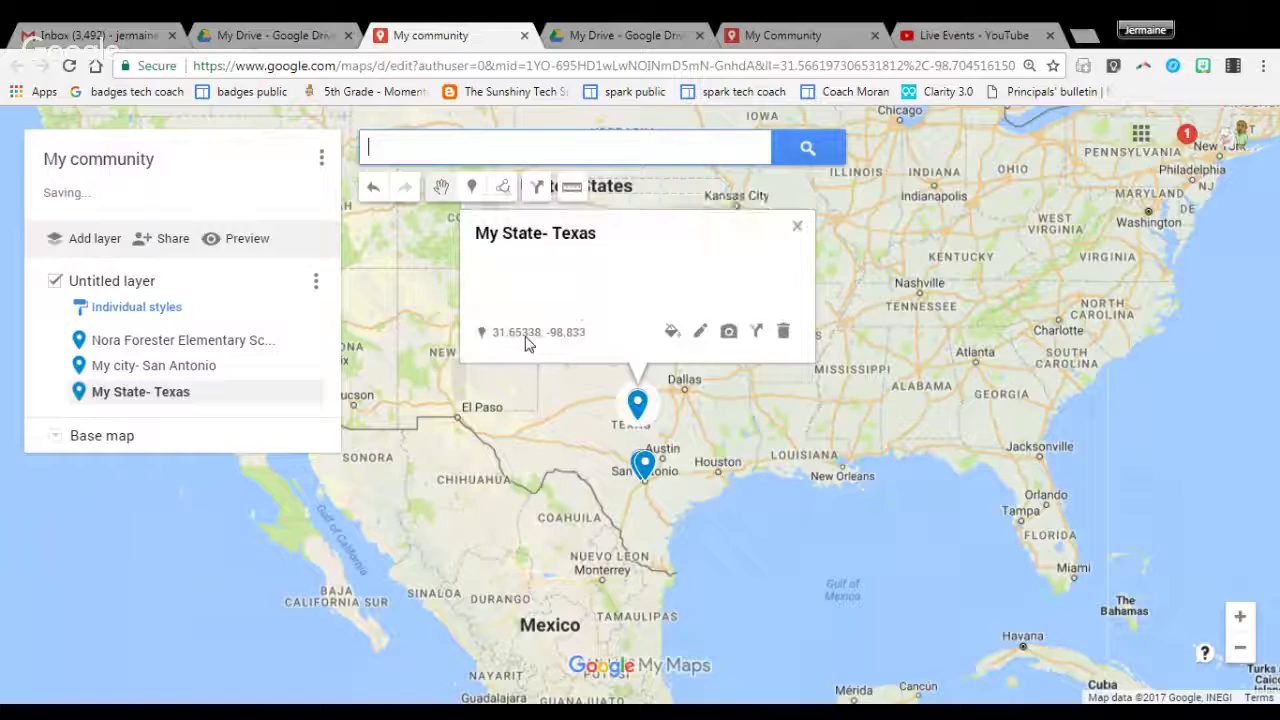
pyautogui.click(798, 225)
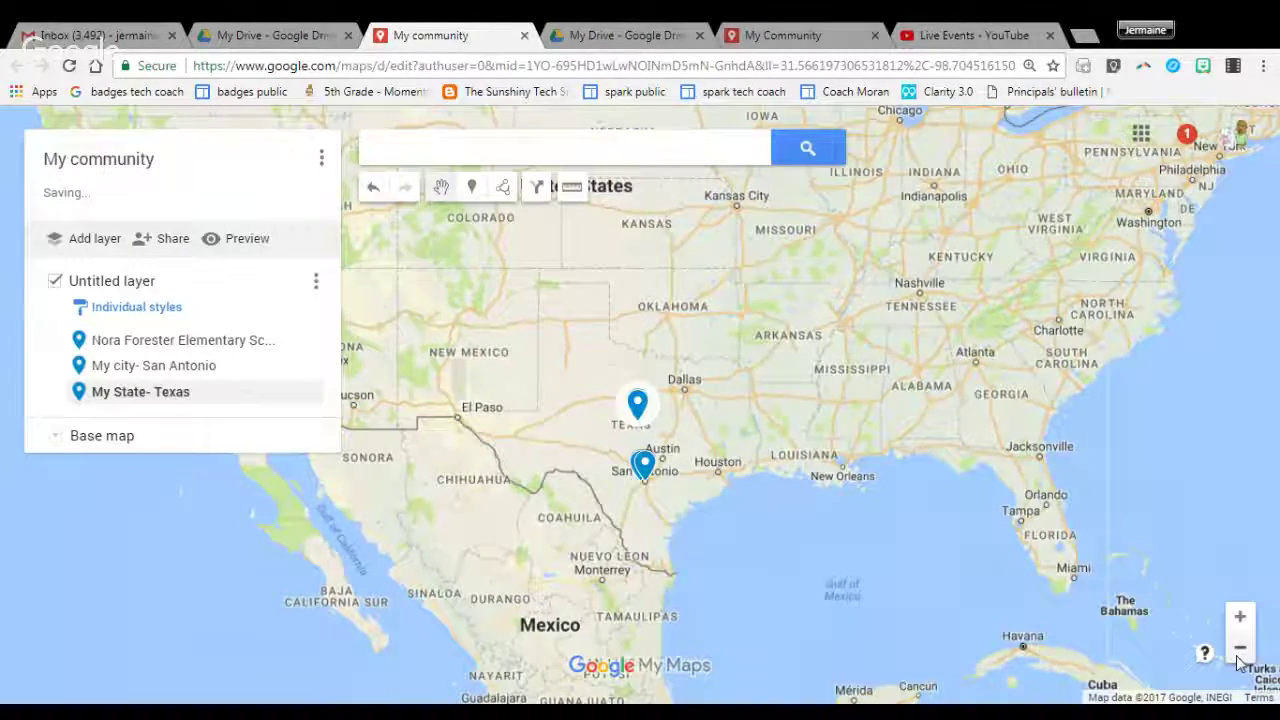
# Place a new marker on the United States label, in the middle of the country.
pyautogui.click(1239, 650)
pyautogui.click(1239, 650)
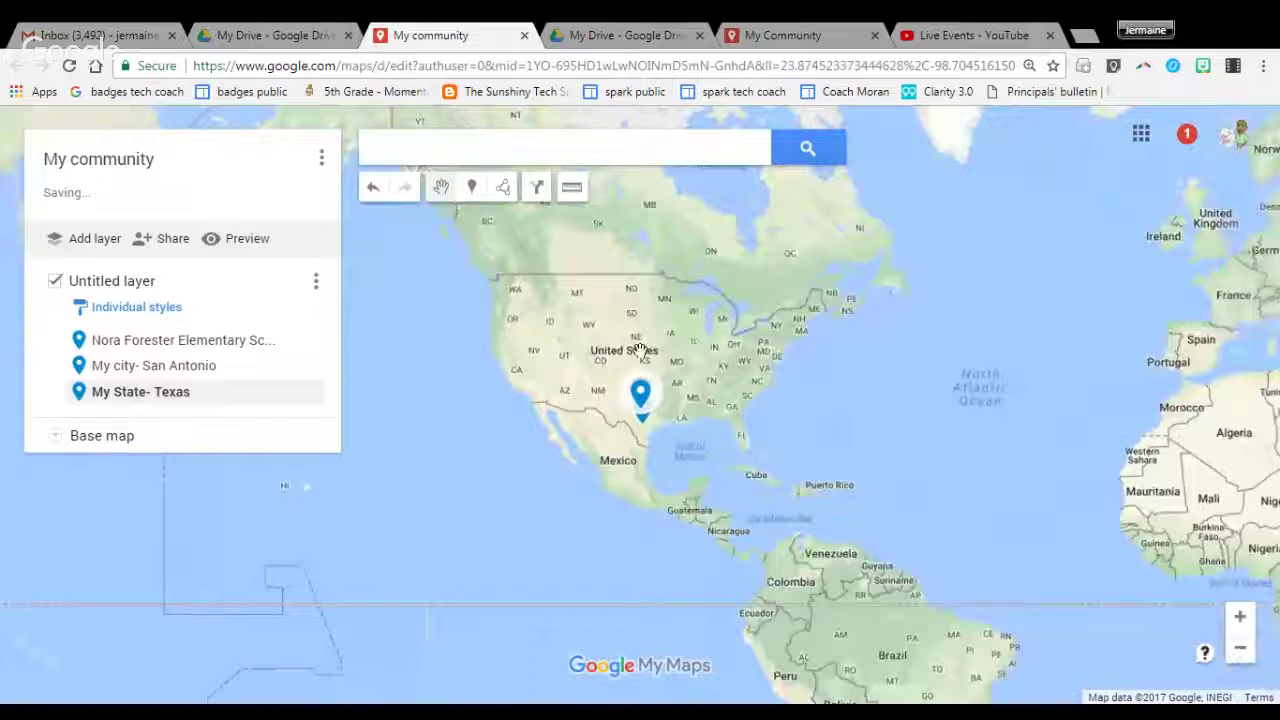
pyautogui.click(473, 189)
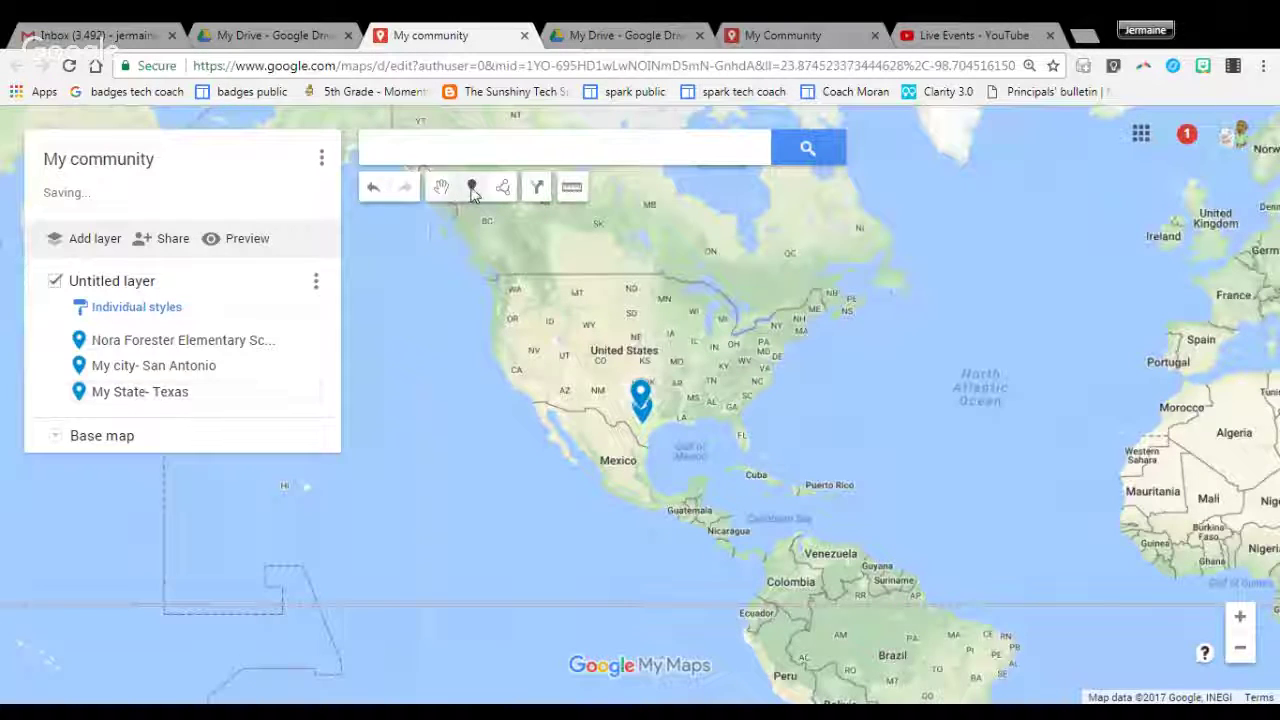
pyautogui.click(626, 350)
# Title the new country marker "My Country- United States of America".
pyautogui.write('My Count')
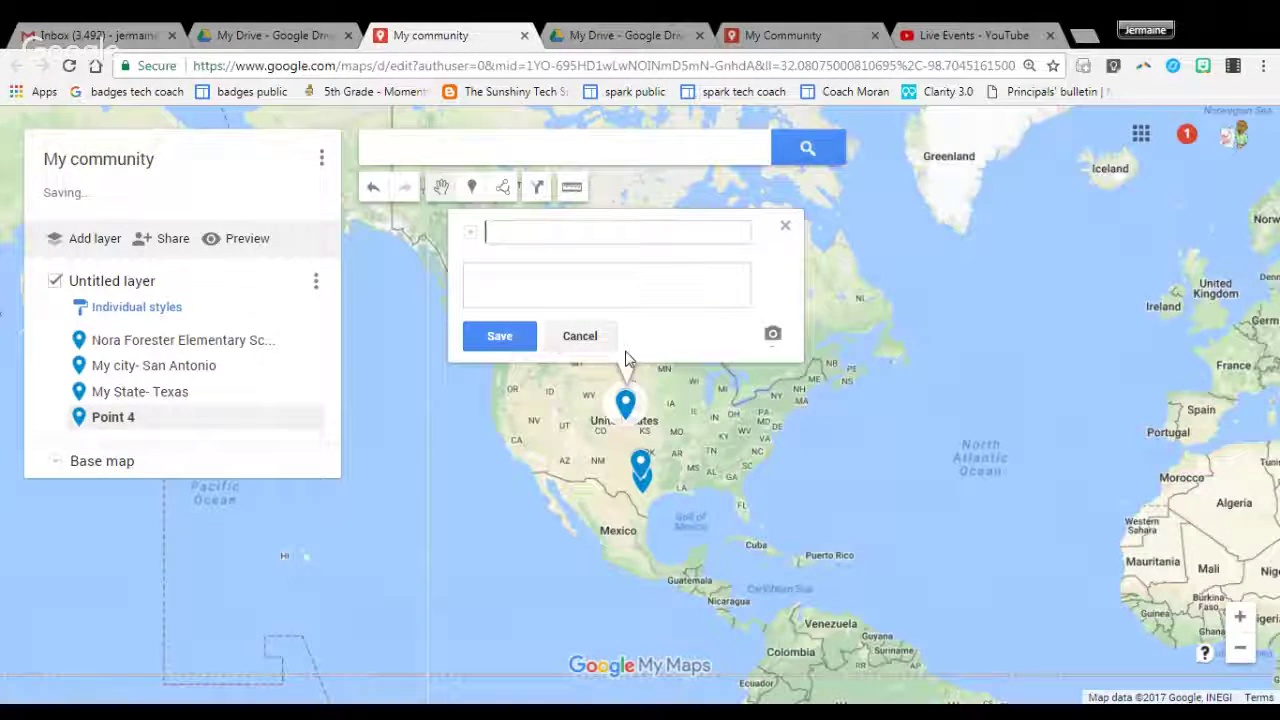
pyautogui.write('ry-')
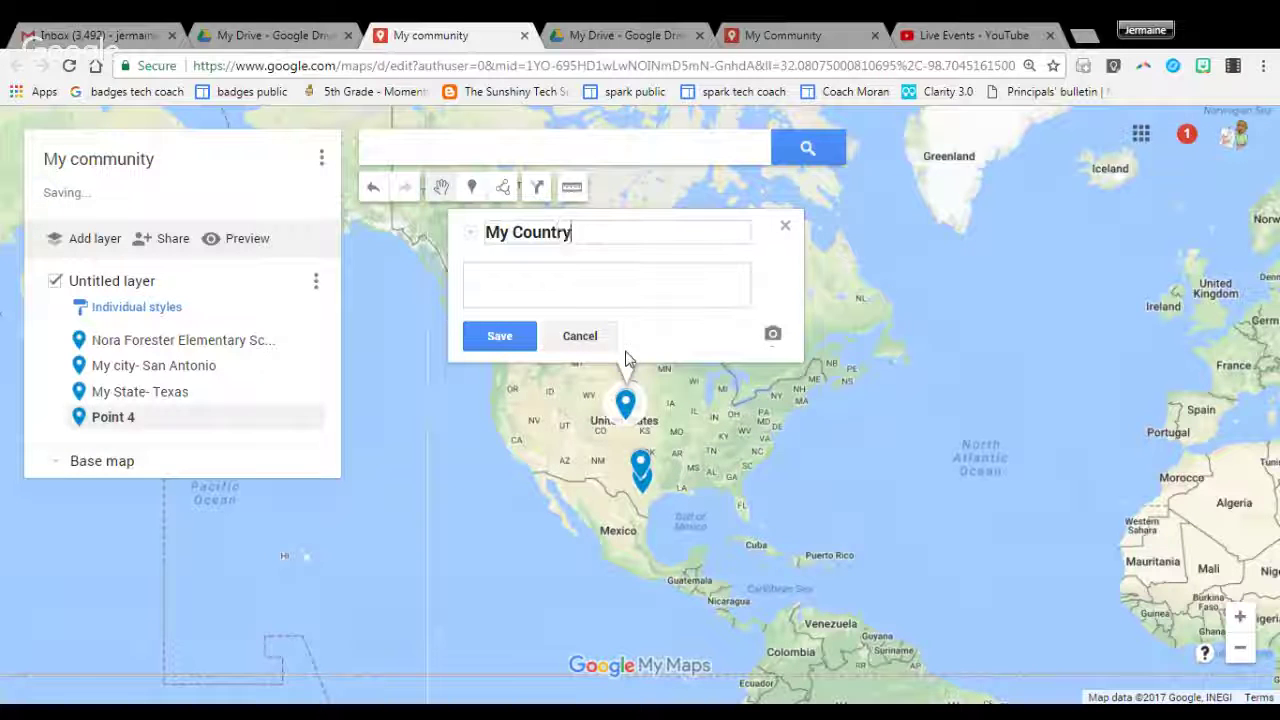
pyautogui.write('Unit')
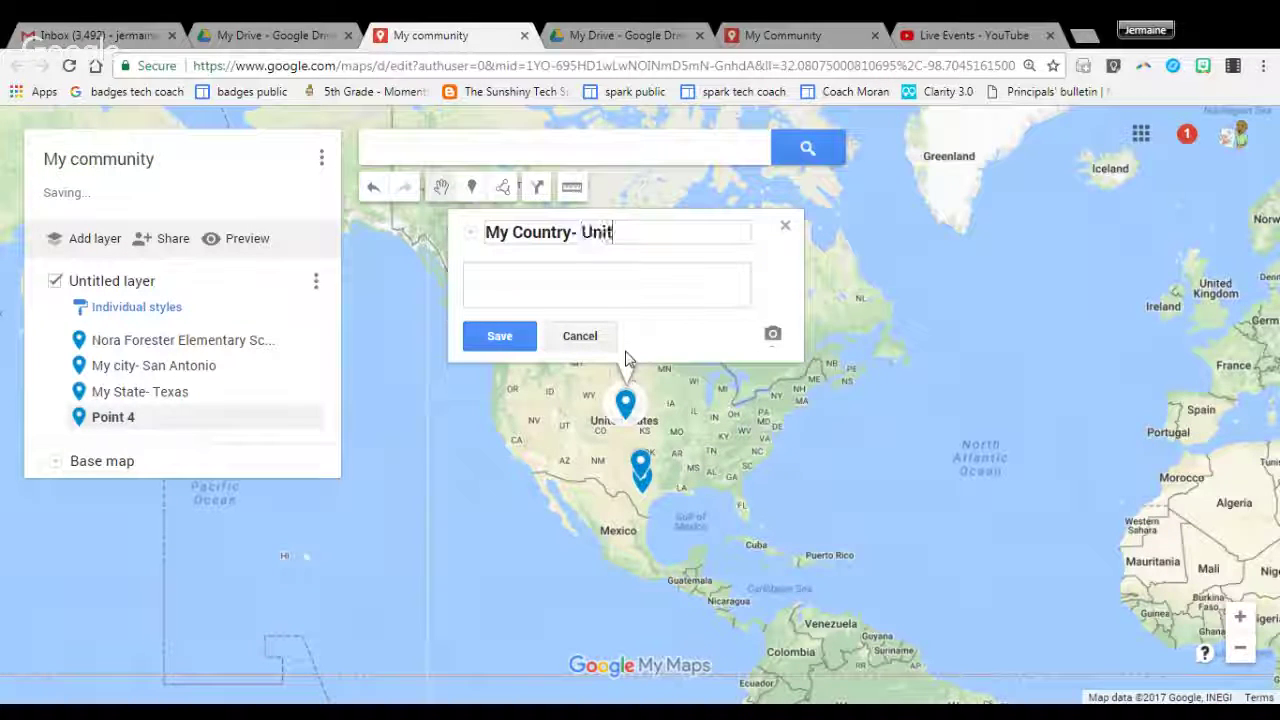
pyautogui.write('ed States of ')
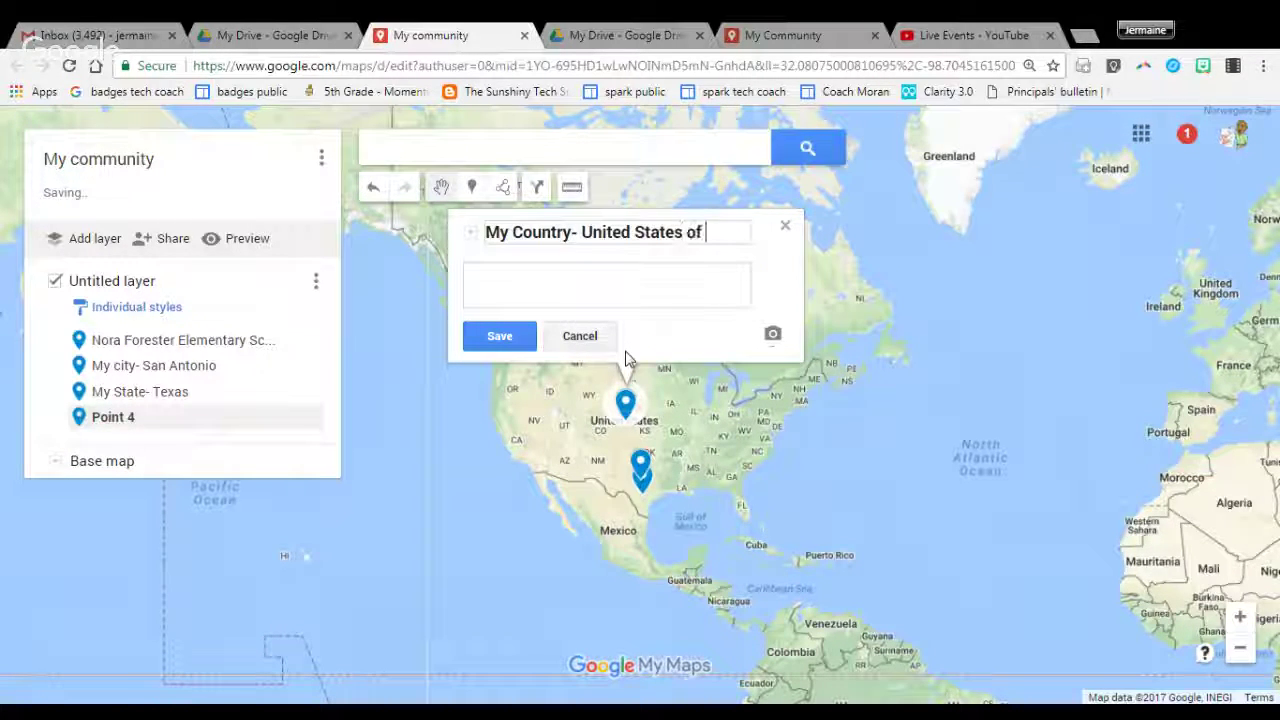
pyautogui.write('America')
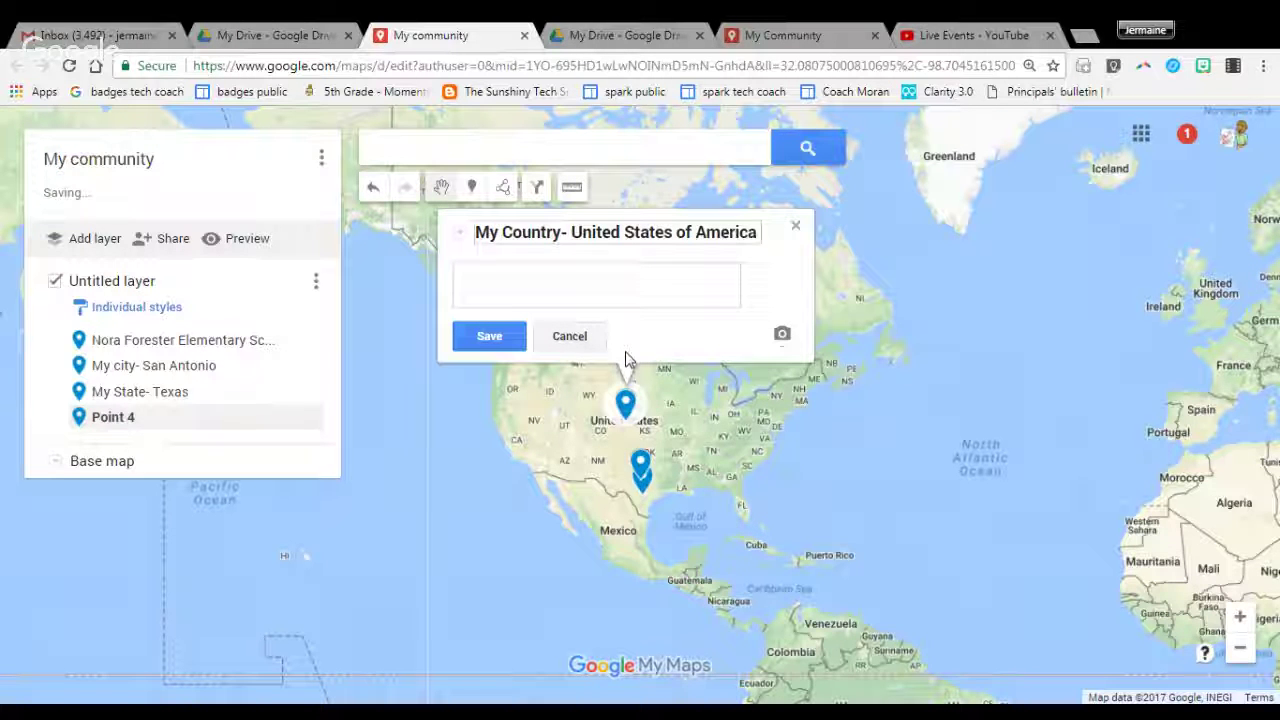
# Enter the description "USA, US, Nation" for the country marker, save it and close its info card.
pyautogui.press('Tab')
pyautogui.write('USDA')
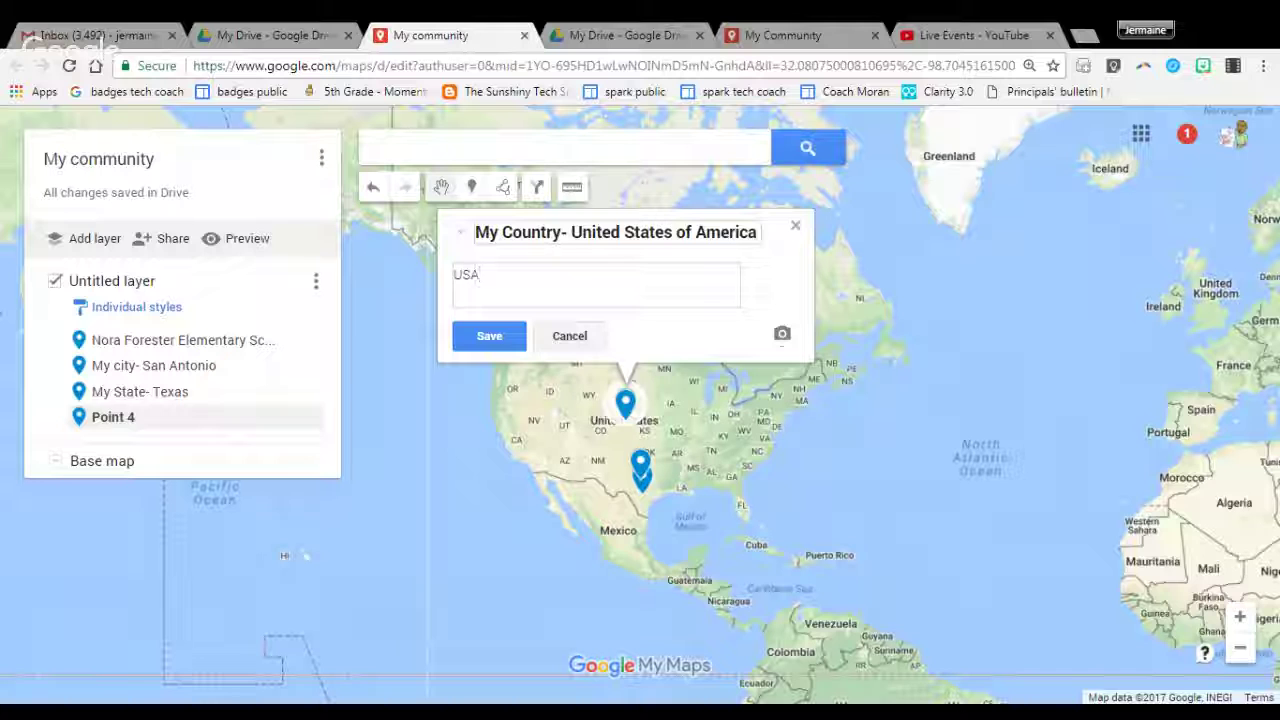
pyautogui.write(' US')
pyautogui.press('BackSpace')
pyautogui.press('BackSpace')
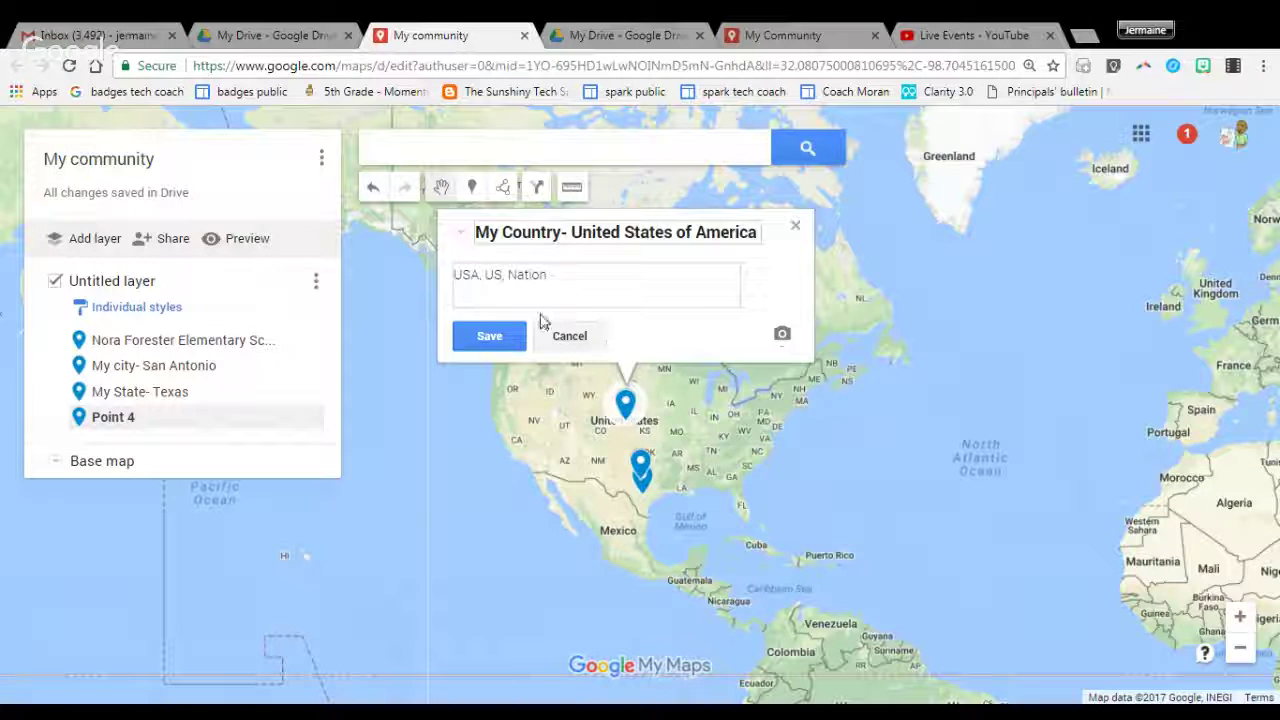
pyautogui.click(489, 336)
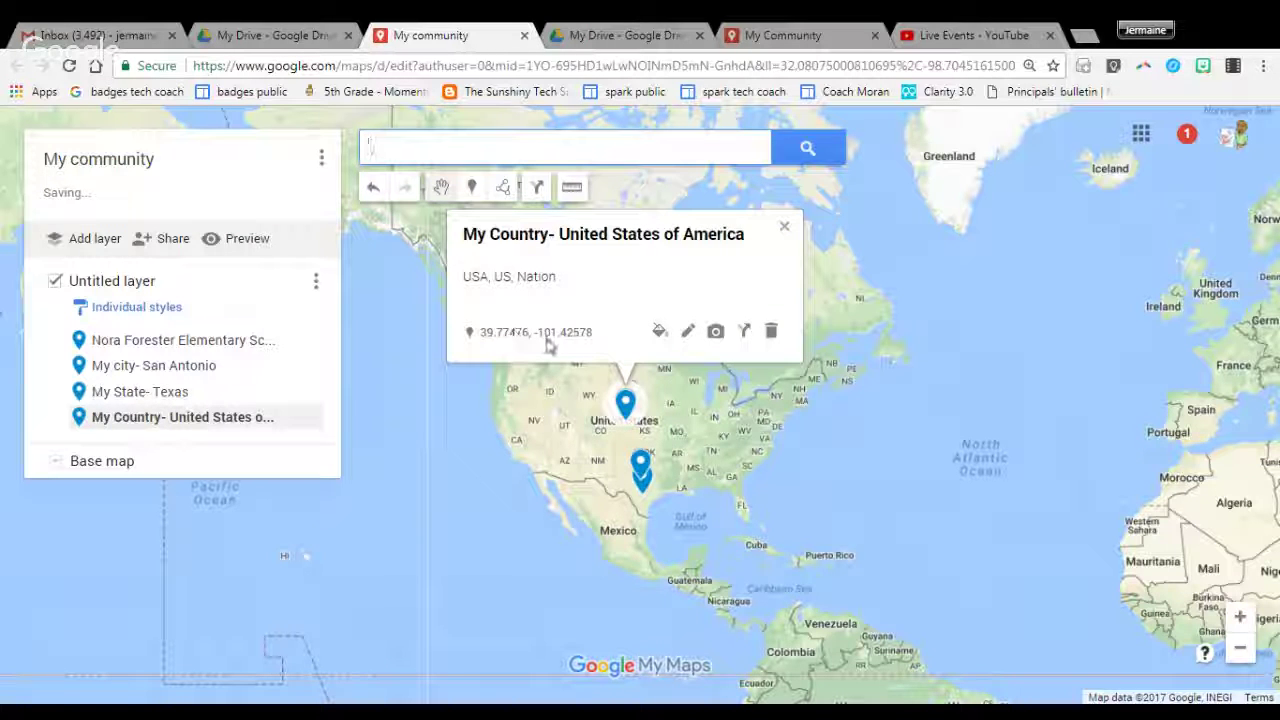
pyautogui.click(785, 229)
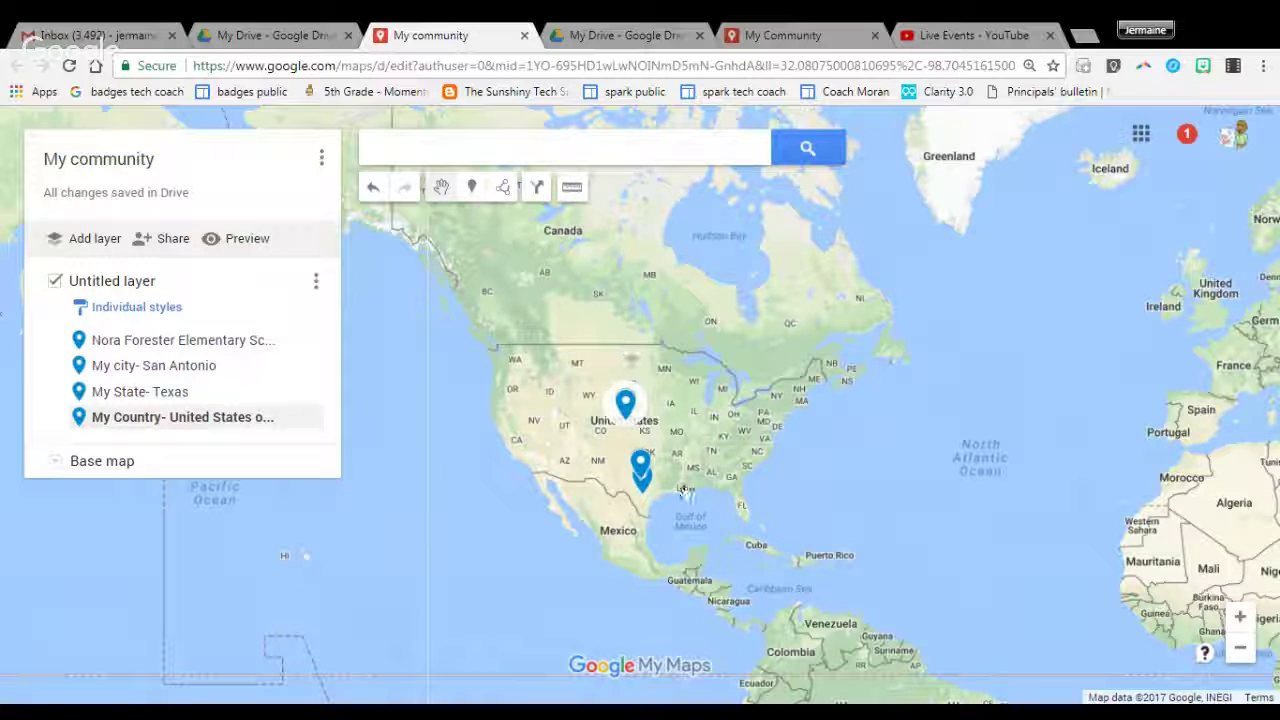
# Return to the San Antonio area on the map and open the info card of the Nora Forester Elementary School marker.
pyautogui.click(1240, 648)
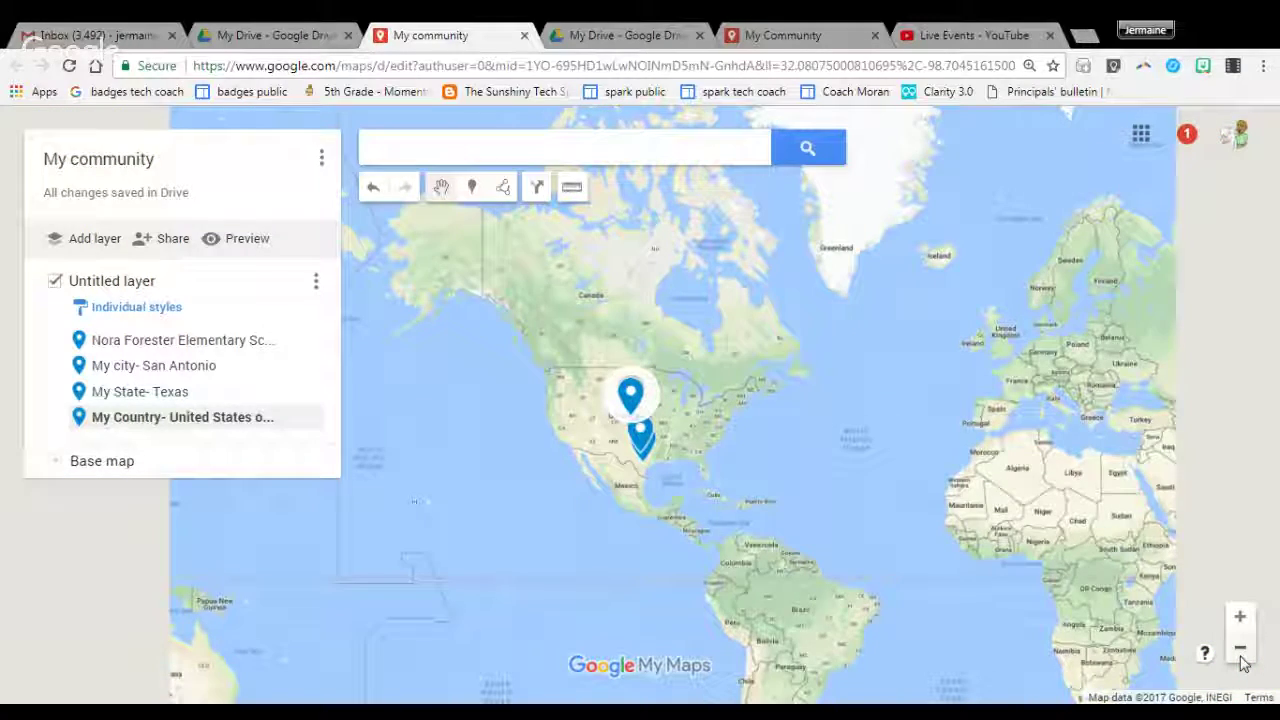
pyautogui.click(1240, 617)
pyautogui.click(1240, 617)
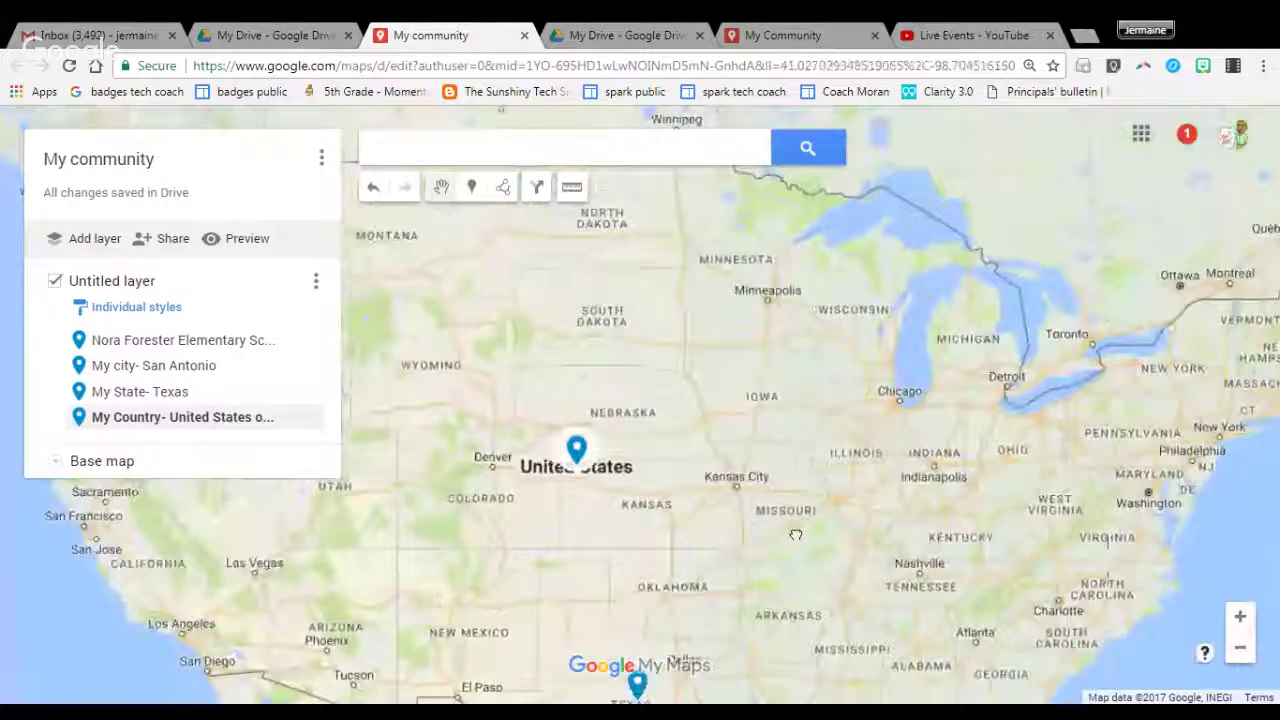
pyautogui.moveTo(1079, 524); pyautogui.dragTo(1073, 315)
pyautogui.click(1240, 617)
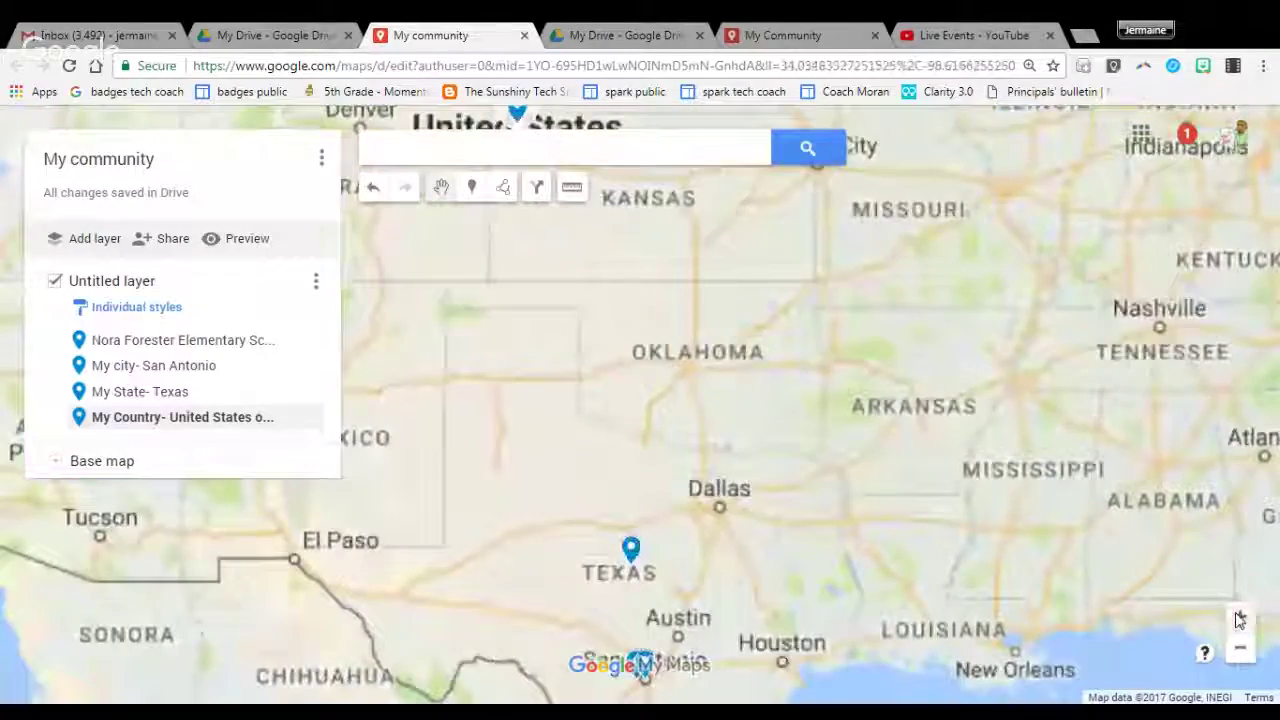
pyautogui.moveTo(1237, 614); pyautogui.dragTo(1180, 451)
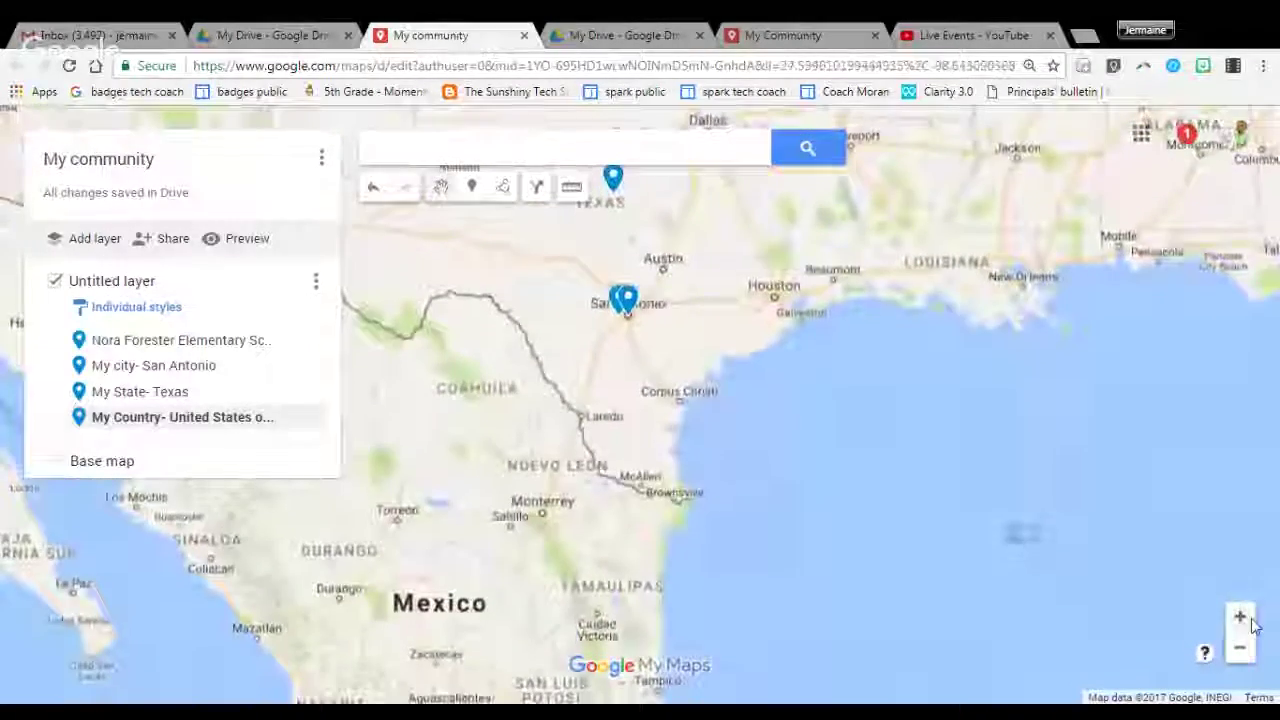
pyautogui.click(1240, 617)
pyautogui.click(1240, 617)
pyautogui.scroll(-2, 834, 385)
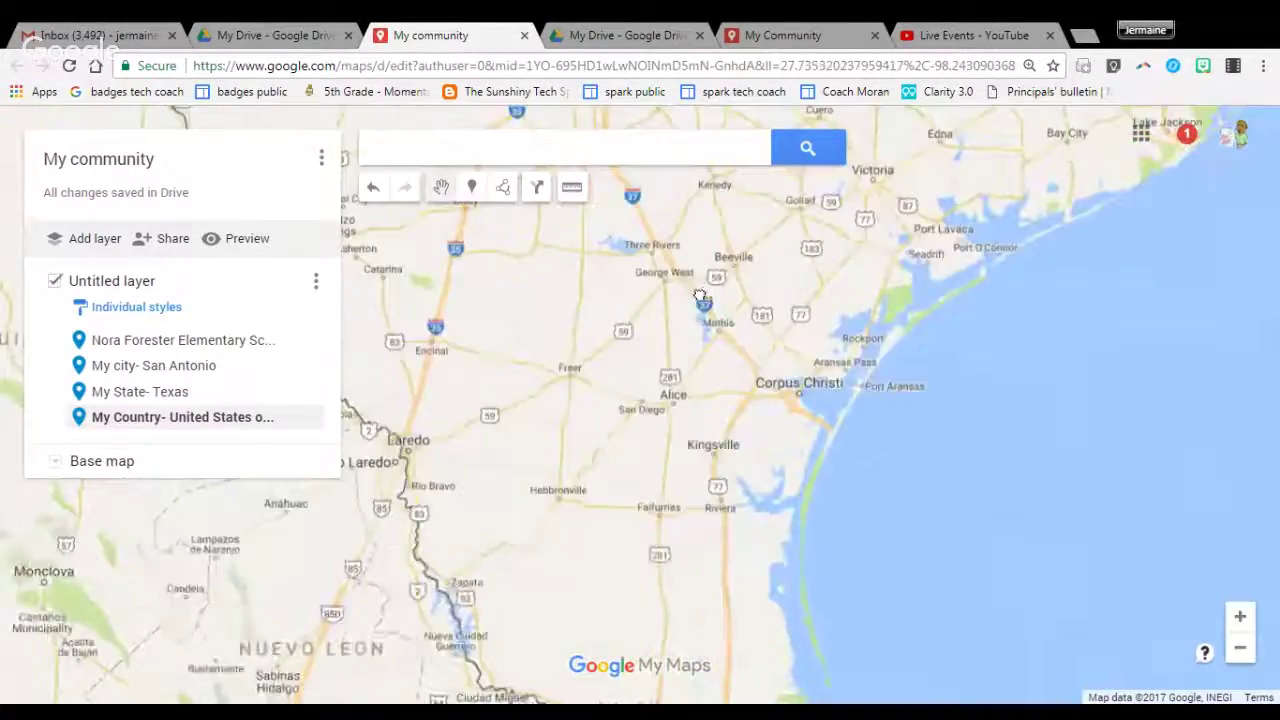
pyautogui.scroll(2, 713, 289)
pyautogui.moveTo(664, 324); pyautogui.dragTo(664, 362)
pyautogui.click(652, 350)
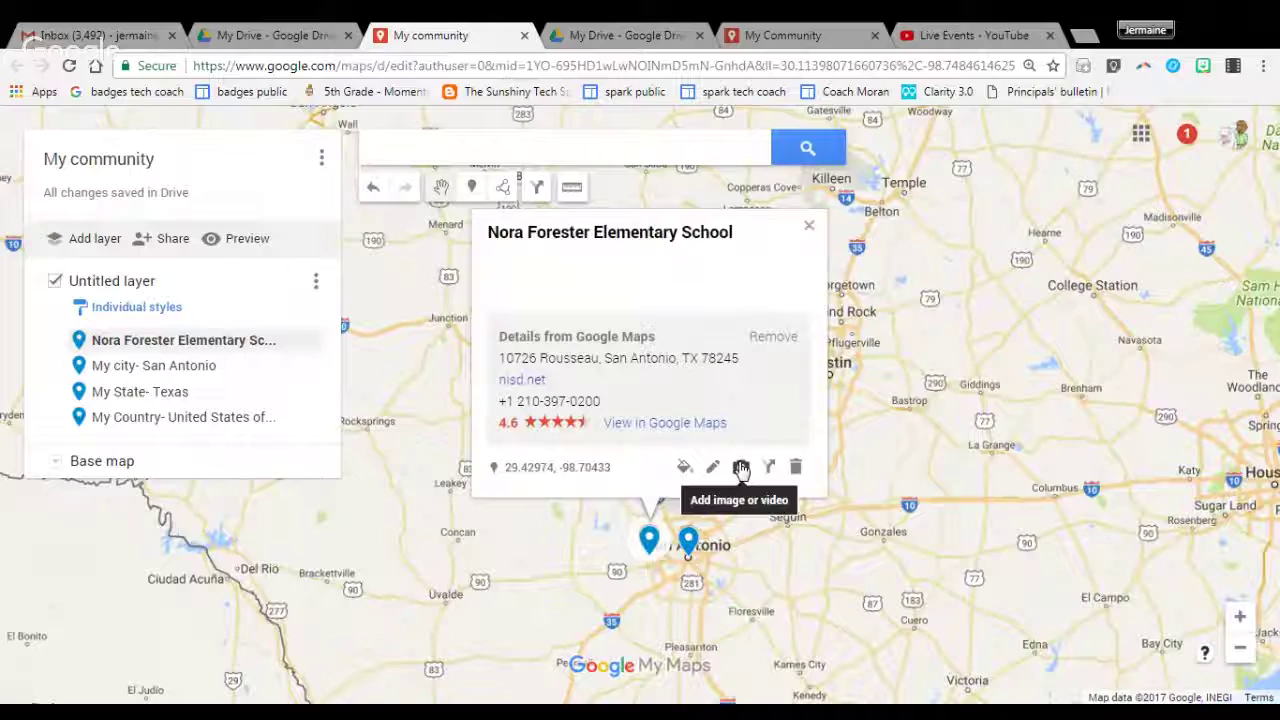
# Style the Nora Forester Elementary School marker with the dark magenta color and the house icon.
pyautogui.click(688, 469)
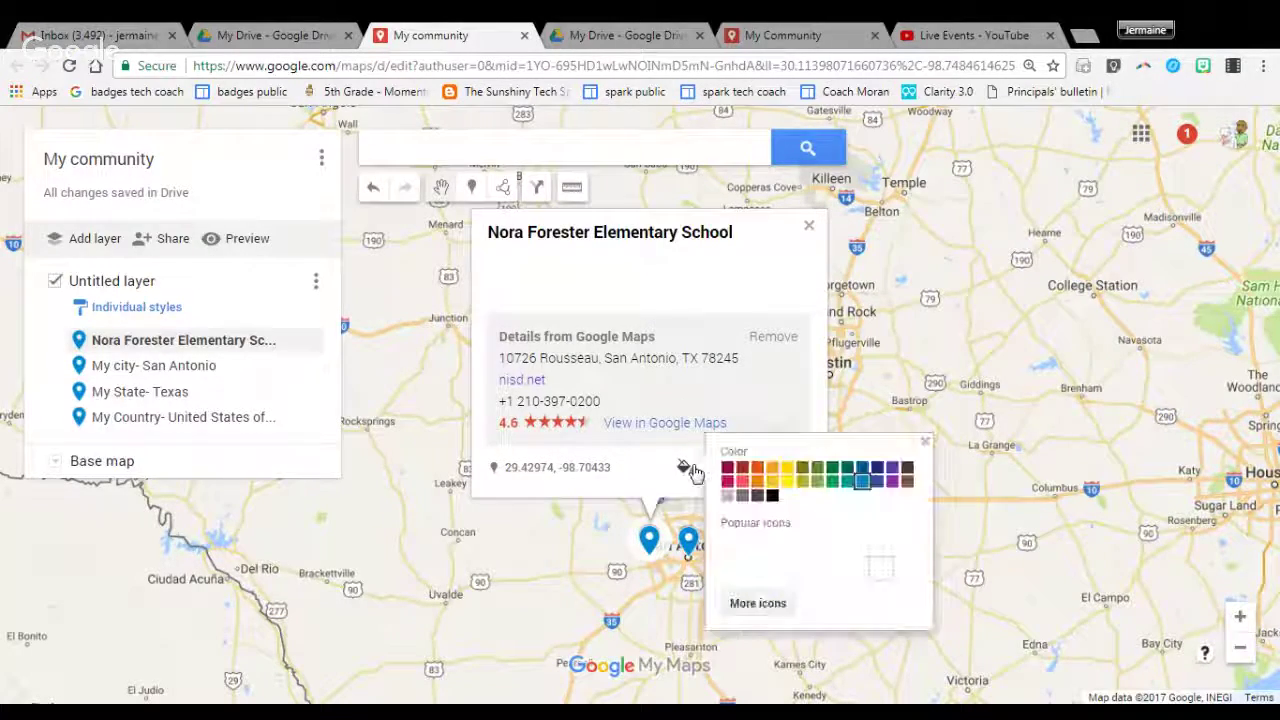
pyautogui.click(727, 467)
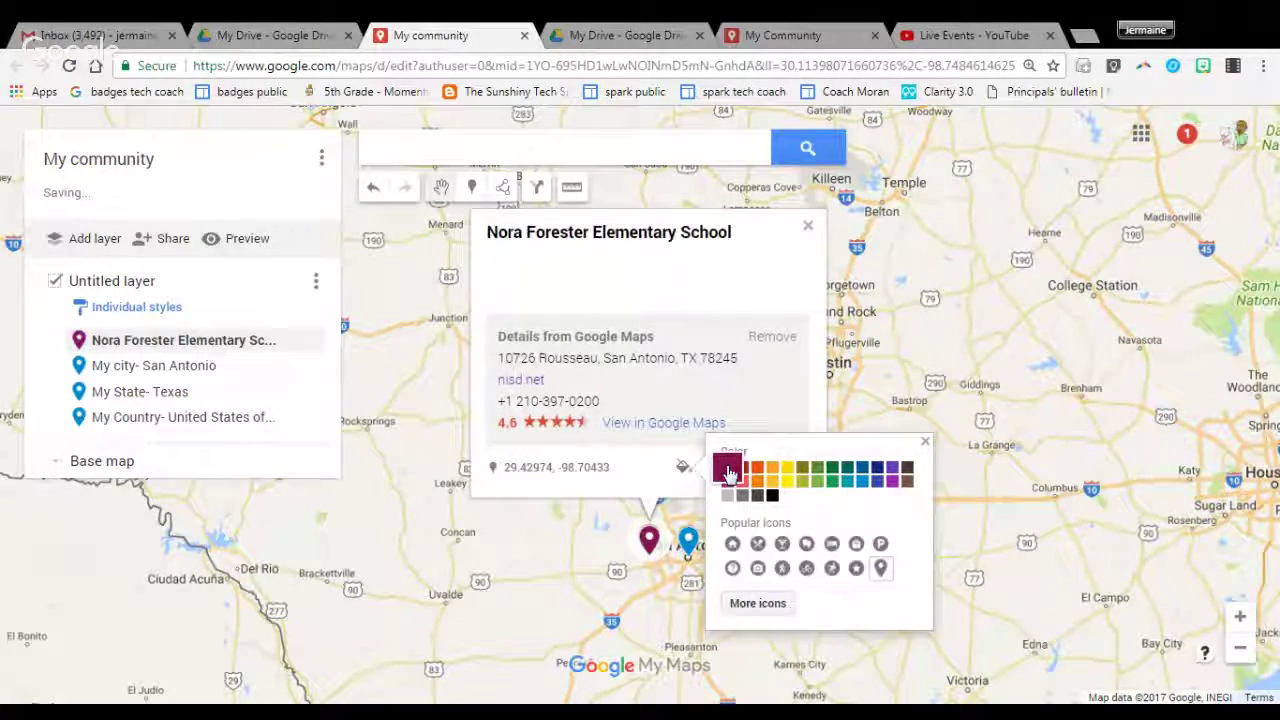
pyautogui.click(735, 545)
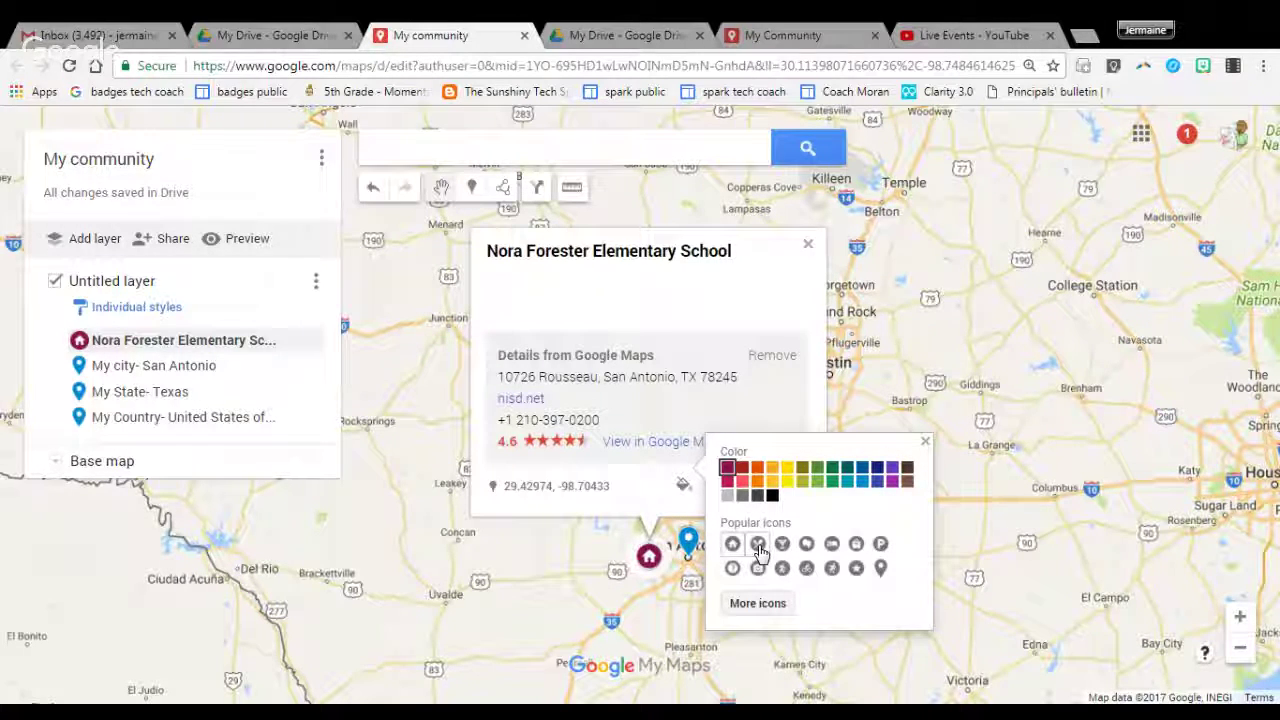
pyautogui.click(760, 552)
pyautogui.click(733, 546)
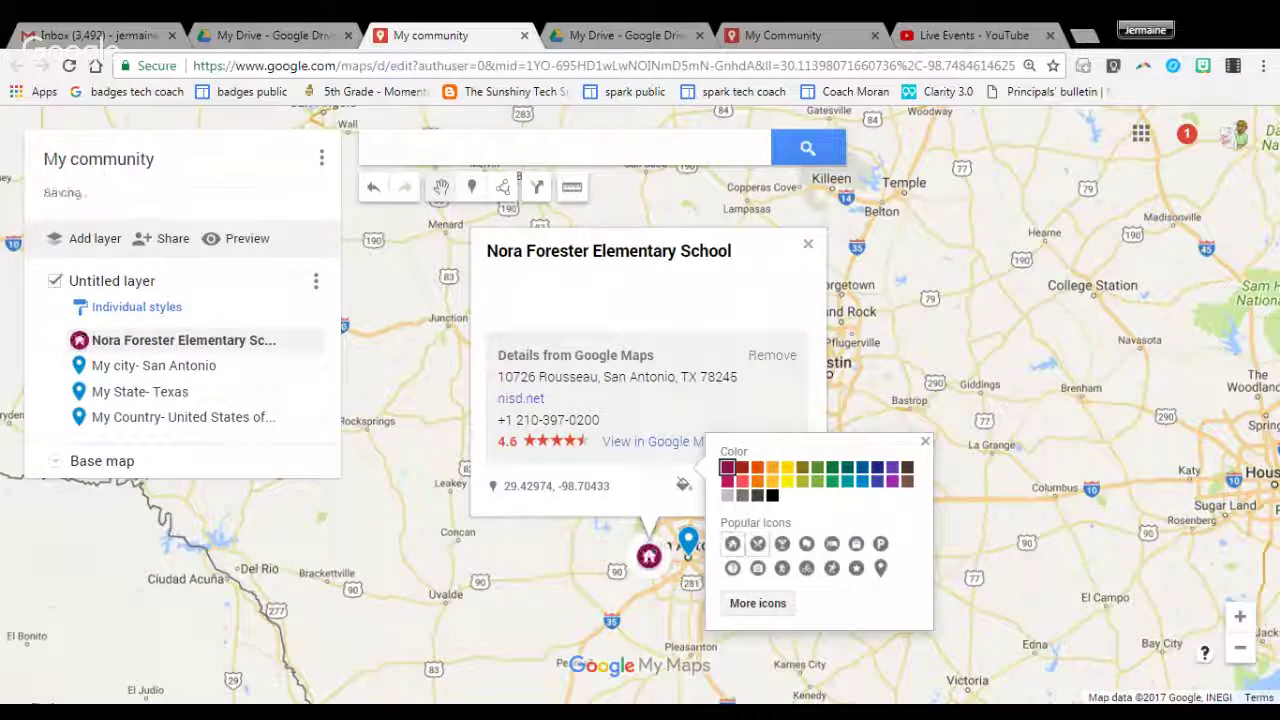
pyautogui.click(925, 441)
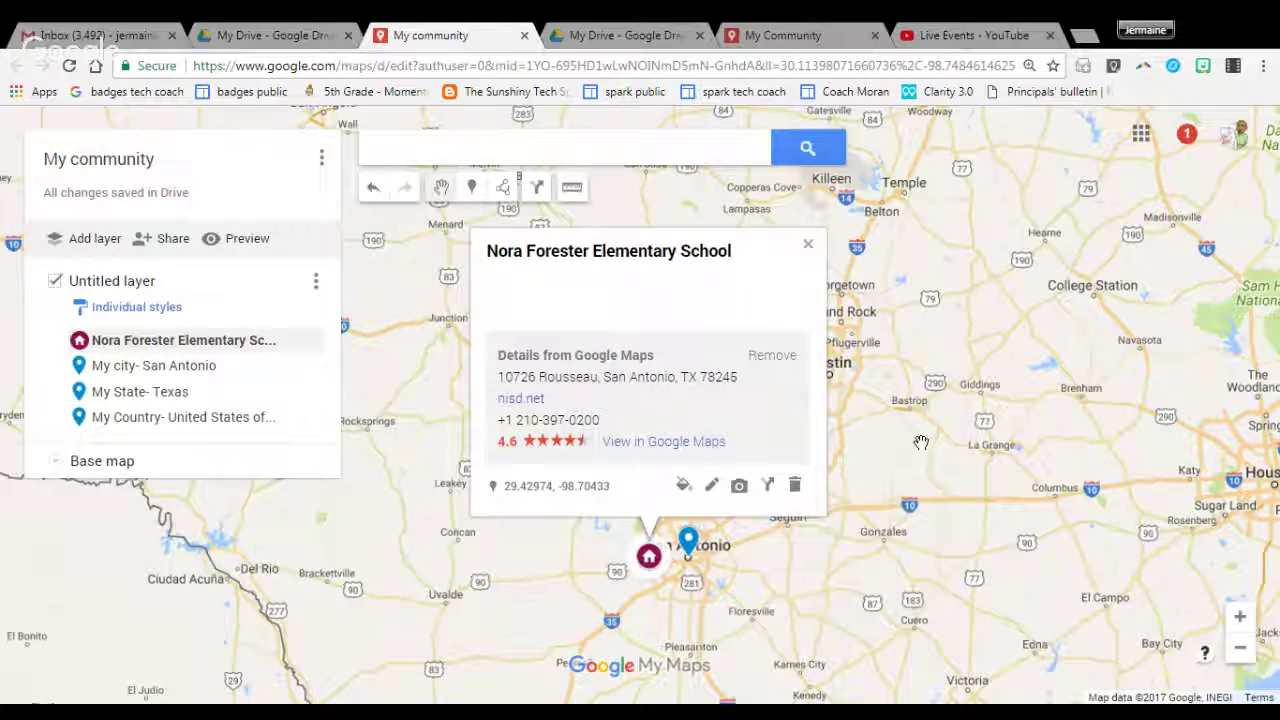
# Search Google images for "nora forester", add the Forester Blazing Dragons logo to the Nora Forester Elementary School marker and save it.
pyautogui.click(739, 485)
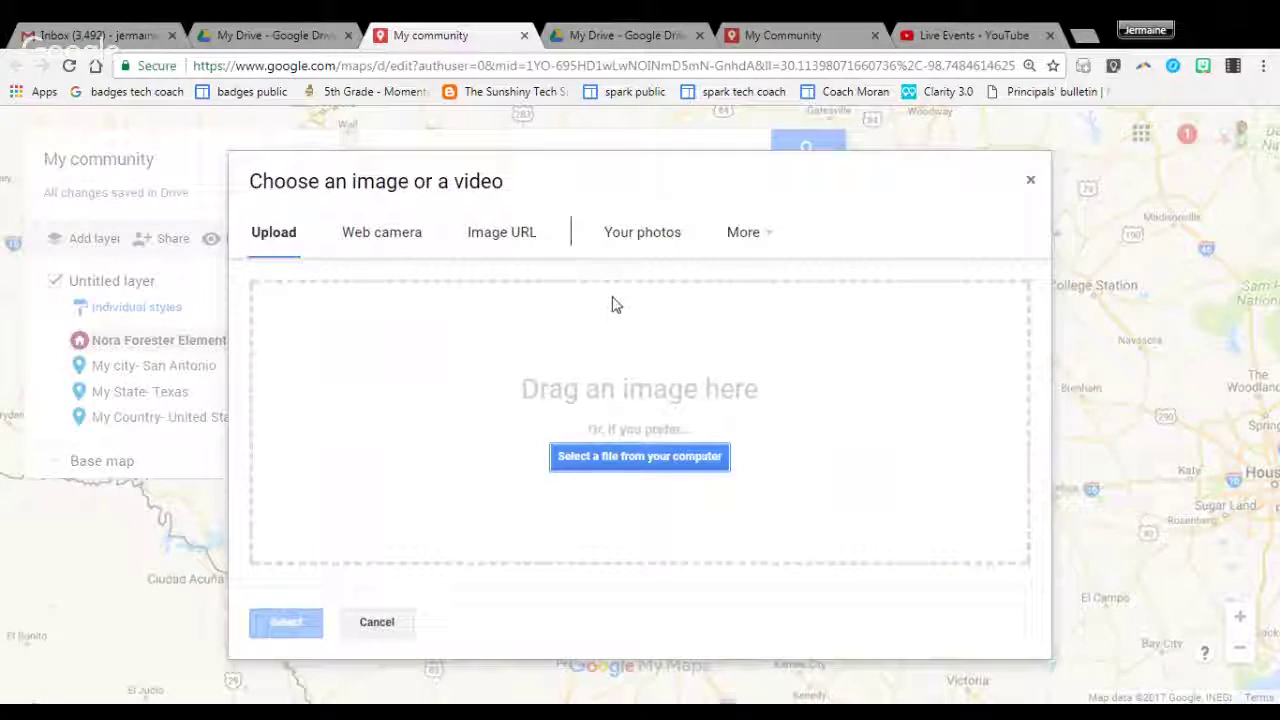
pyautogui.click(743, 238)
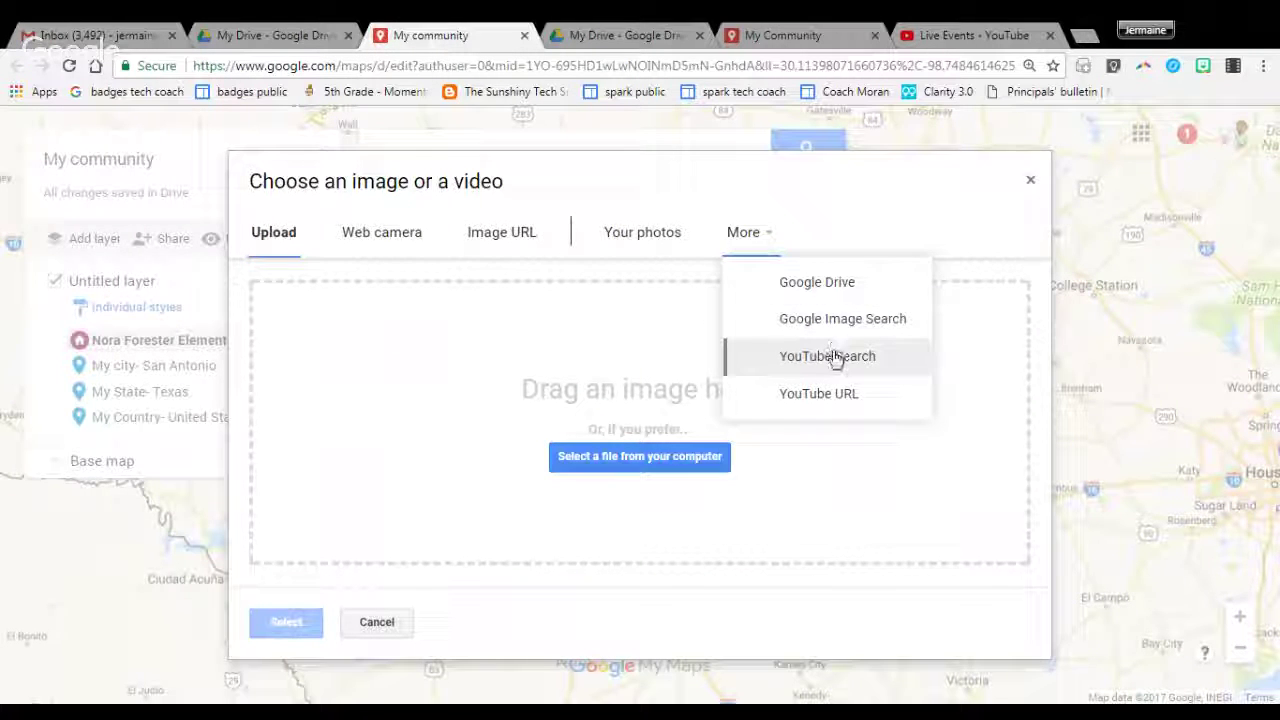
pyautogui.click(812, 320)
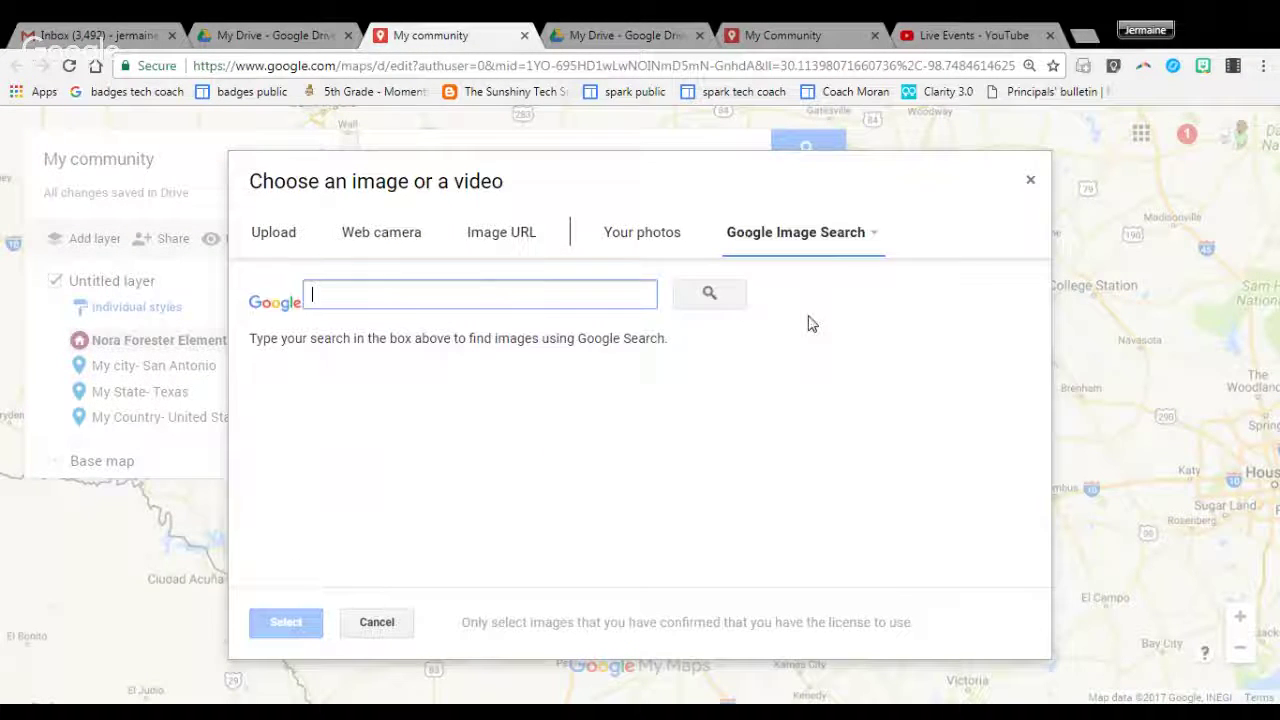
pyautogui.write('nora ')
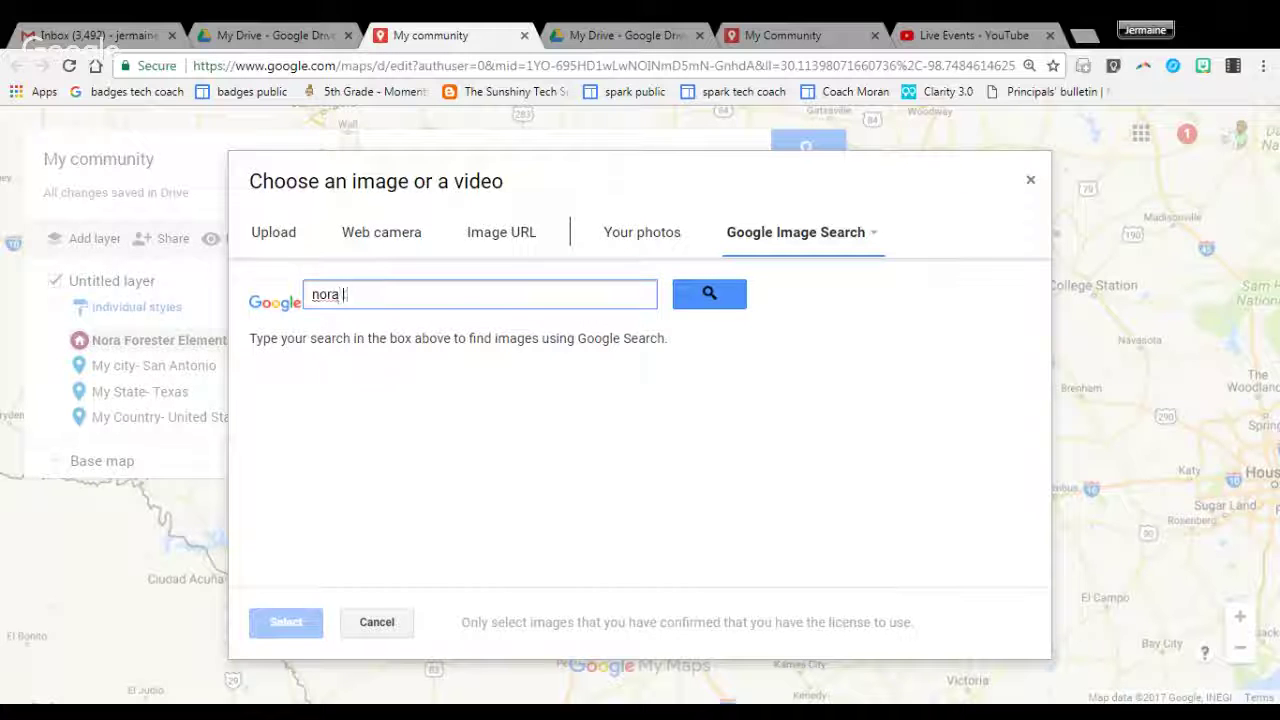
pyautogui.write('forester')
pyautogui.press('Return')
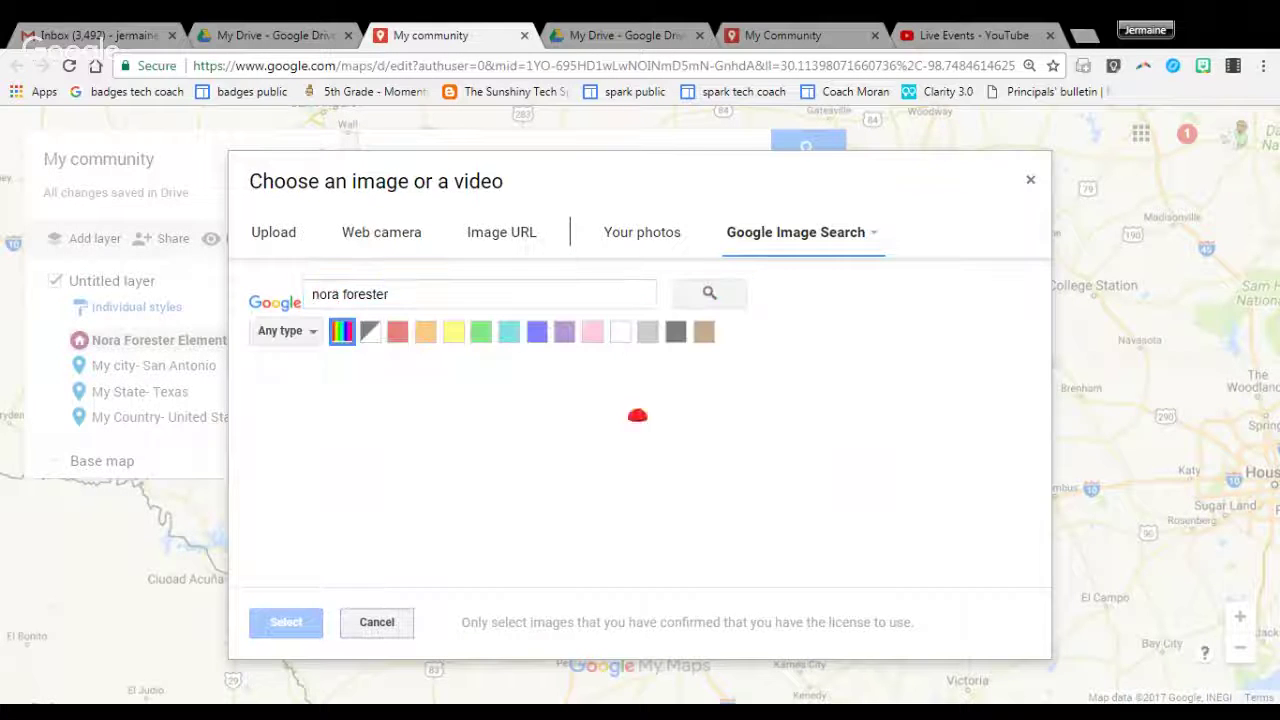
pyautogui.click(666, 440)
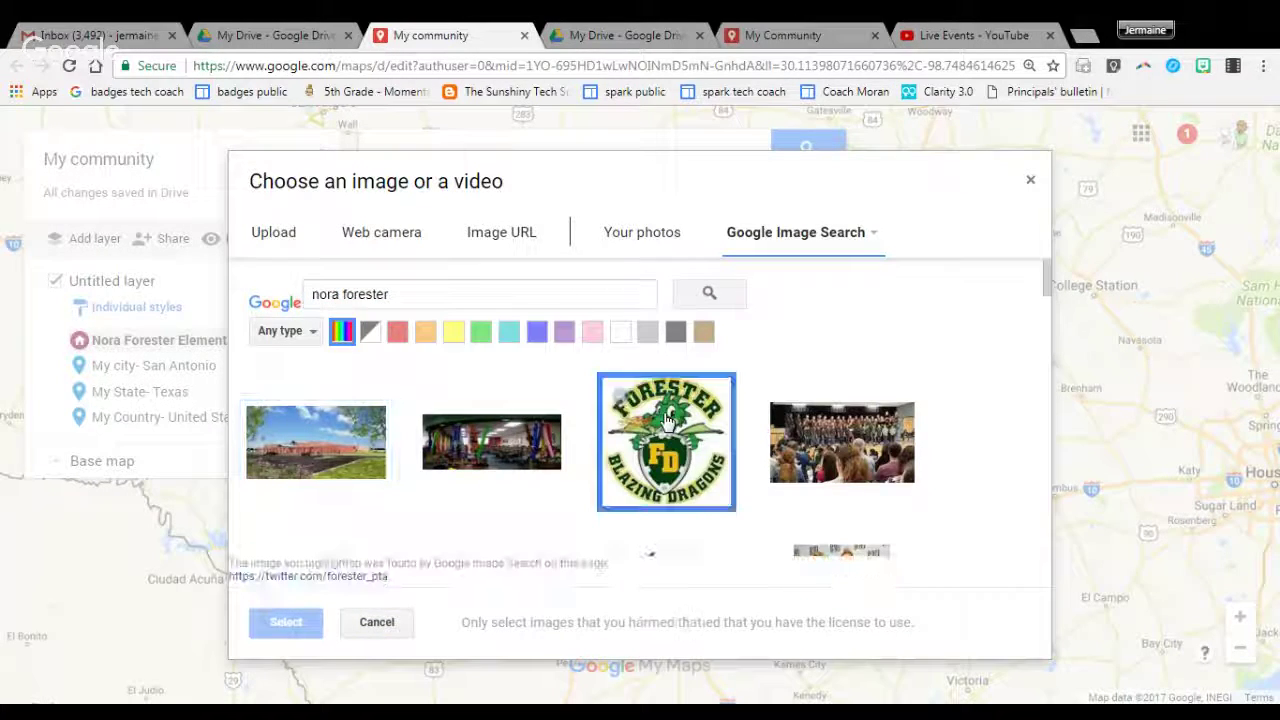
pyautogui.click(286, 622)
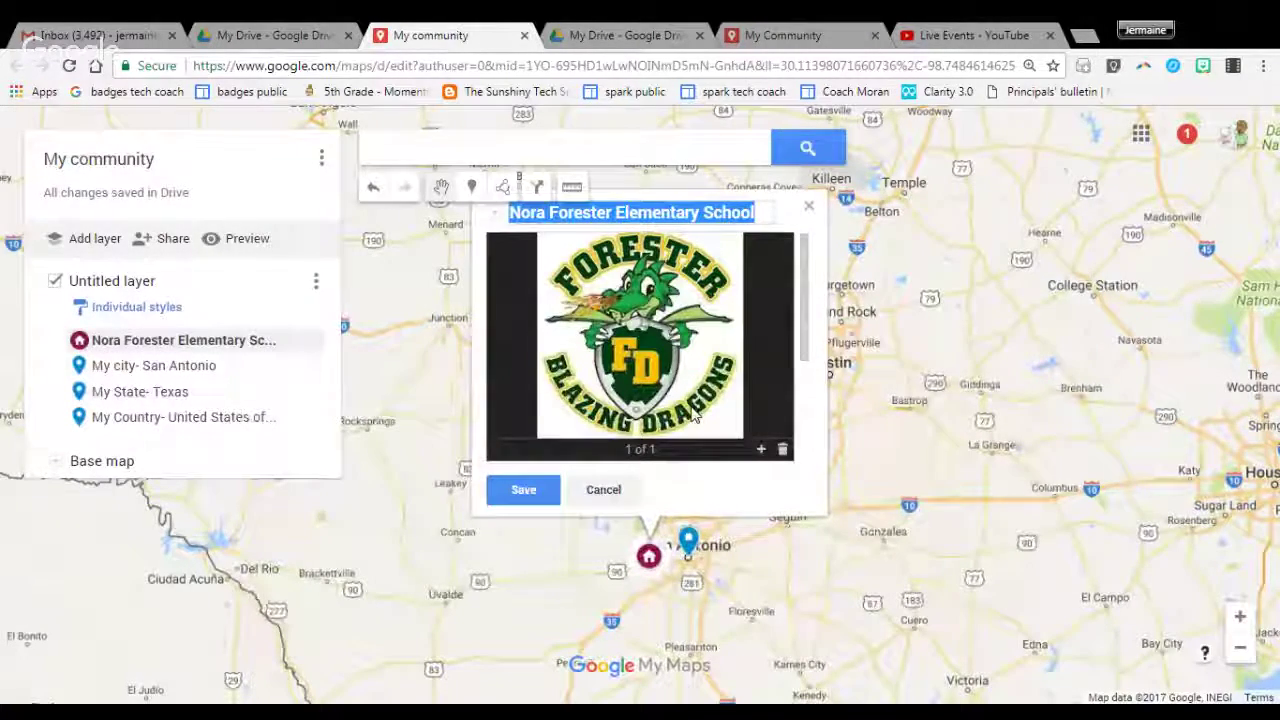
pyautogui.click(524, 489)
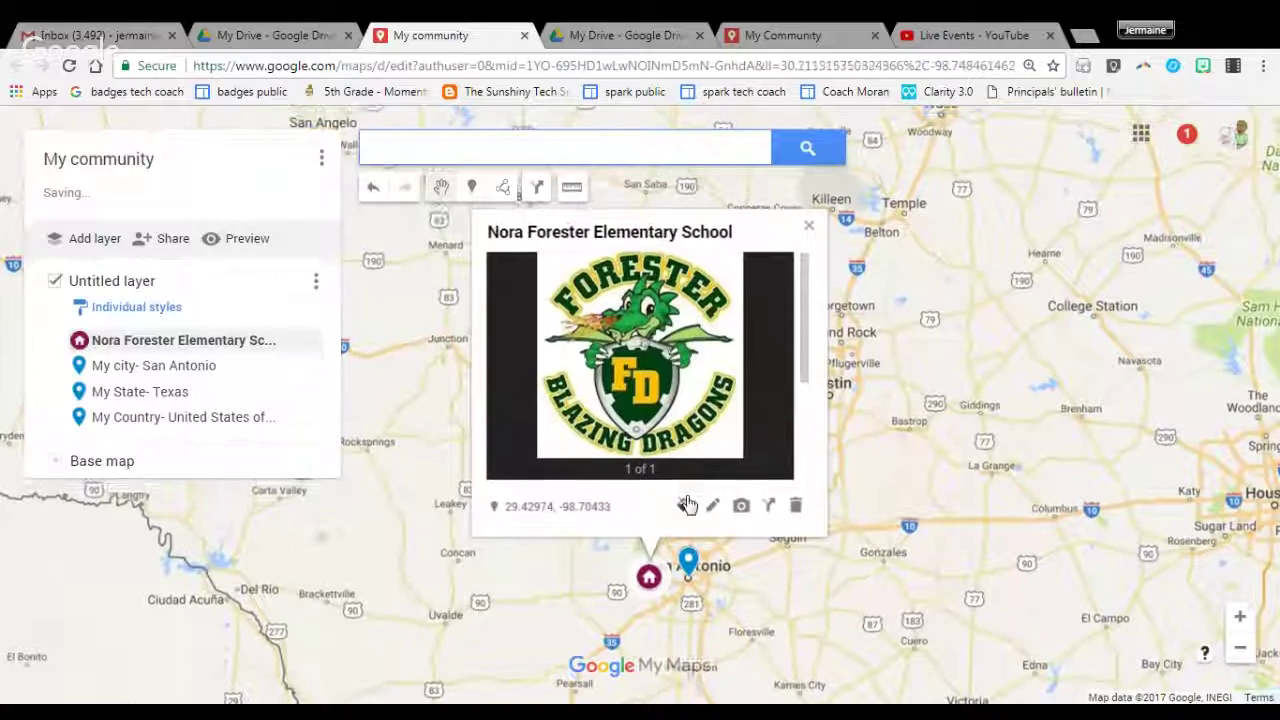
# Add a second image to the school marker, the H-E-B logo found with an image search for "HEB", then save and close its card.
pyautogui.click(741, 507)
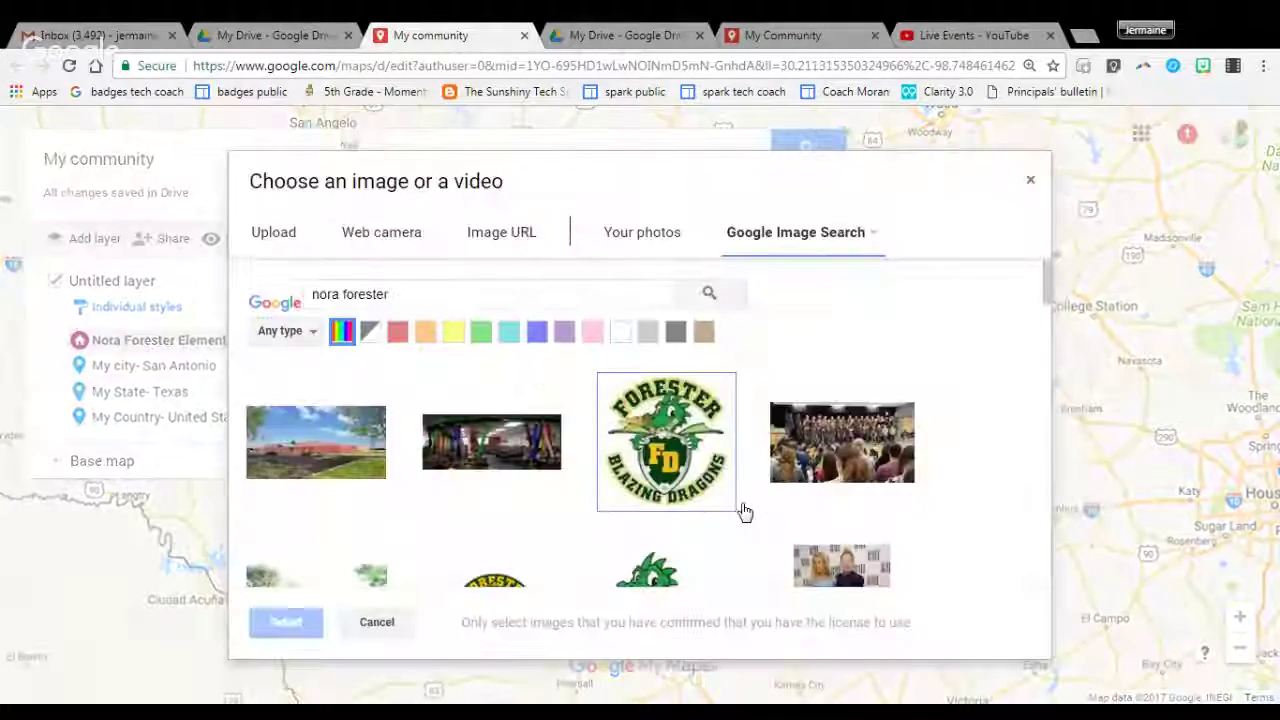
pyautogui.hotkey('ctrl', 'a')
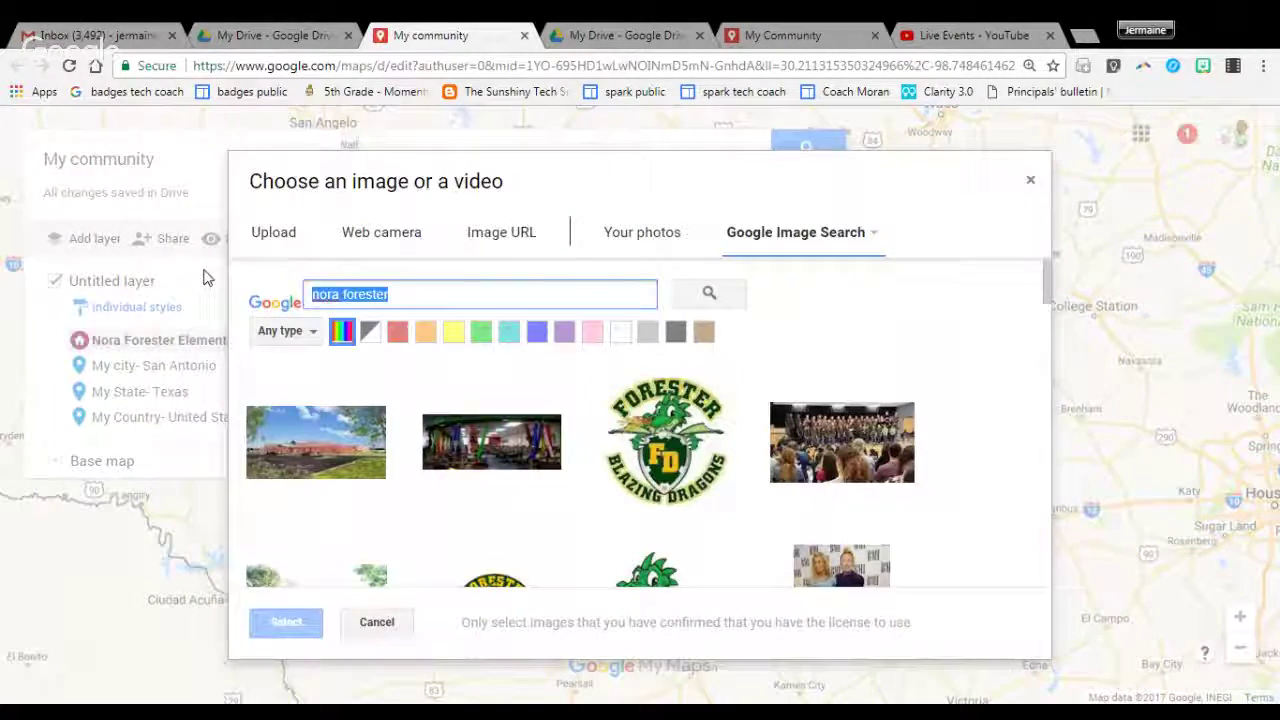
pyautogui.press('BackSpace')
pyautogui.write('HEB')
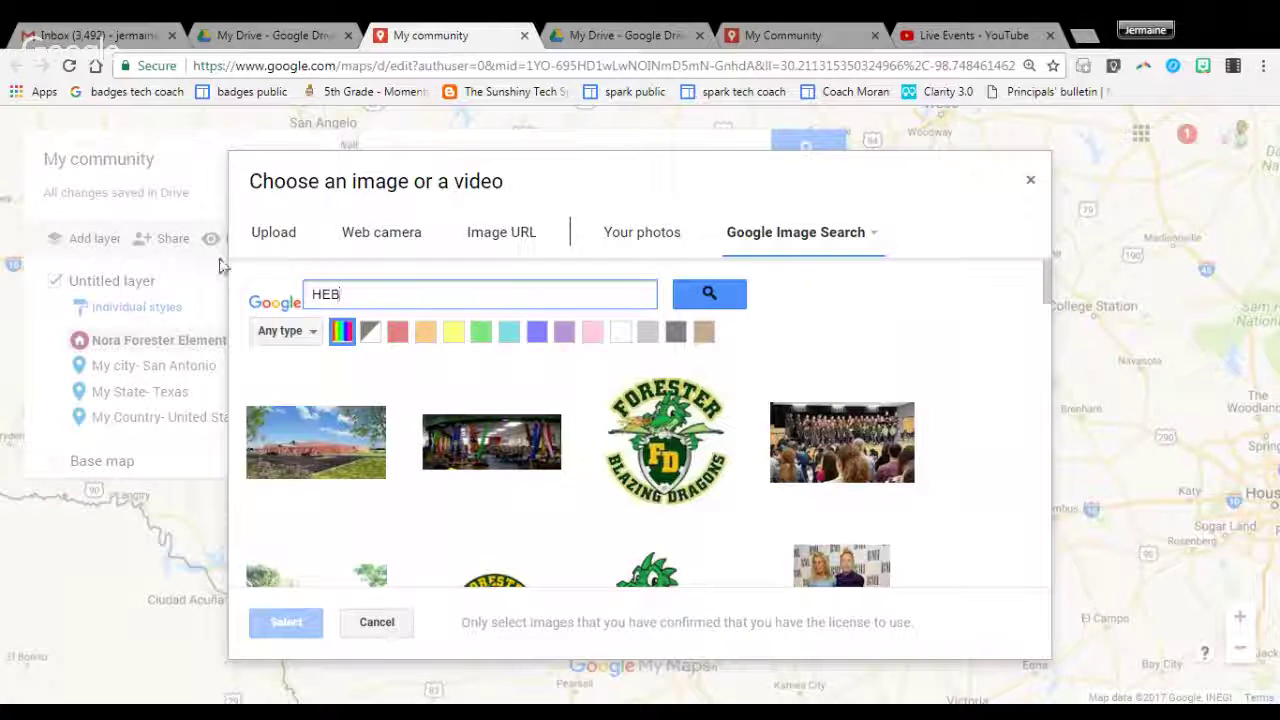
pyautogui.press('Return')
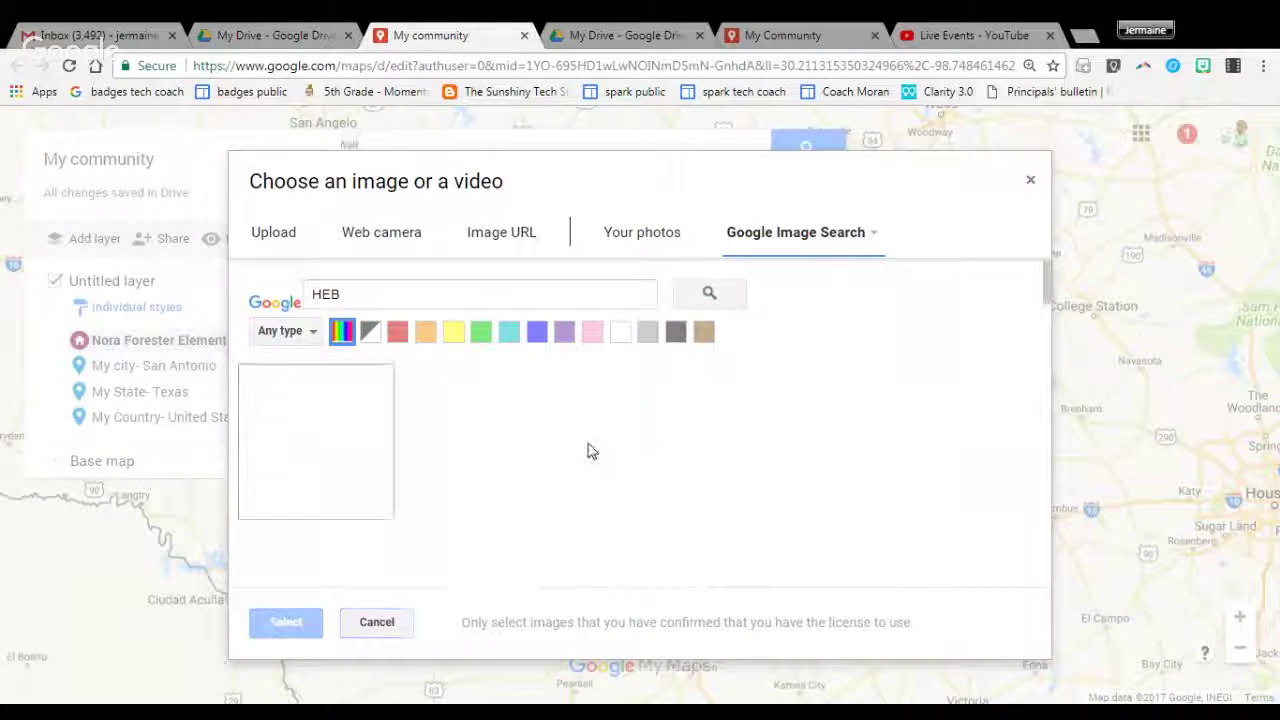
pyautogui.click(355, 450)
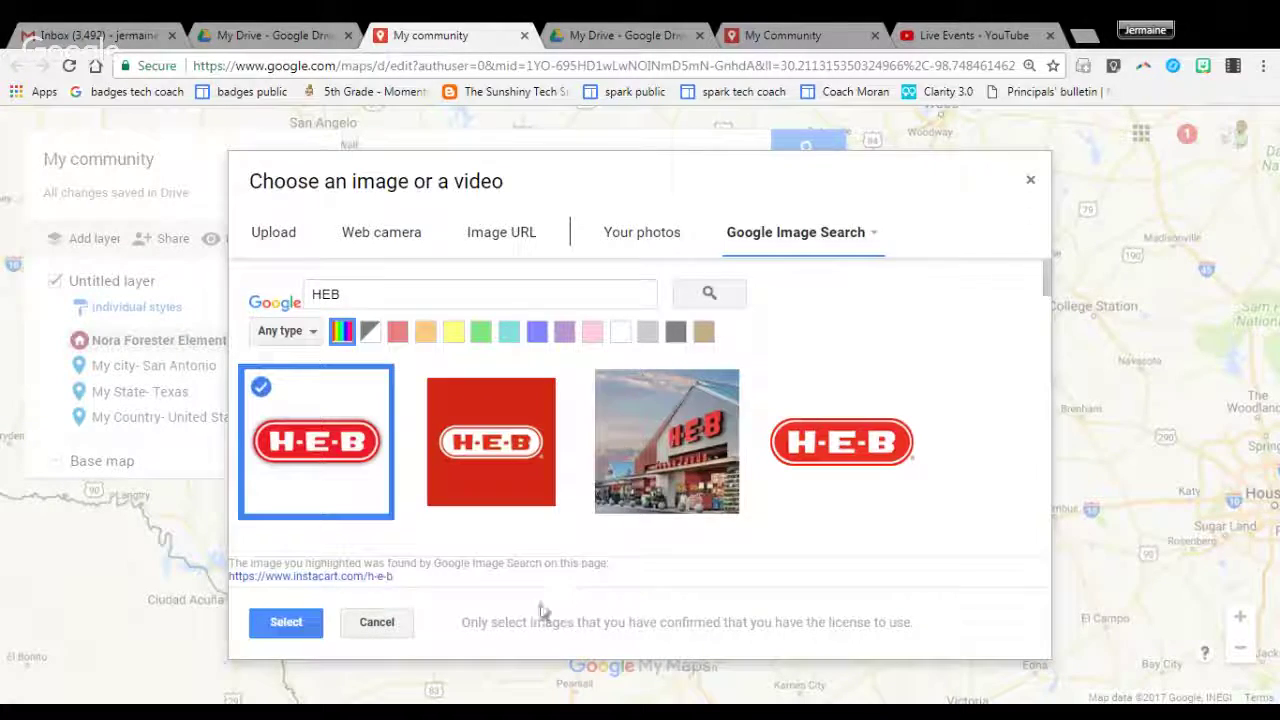
pyautogui.click(286, 622)
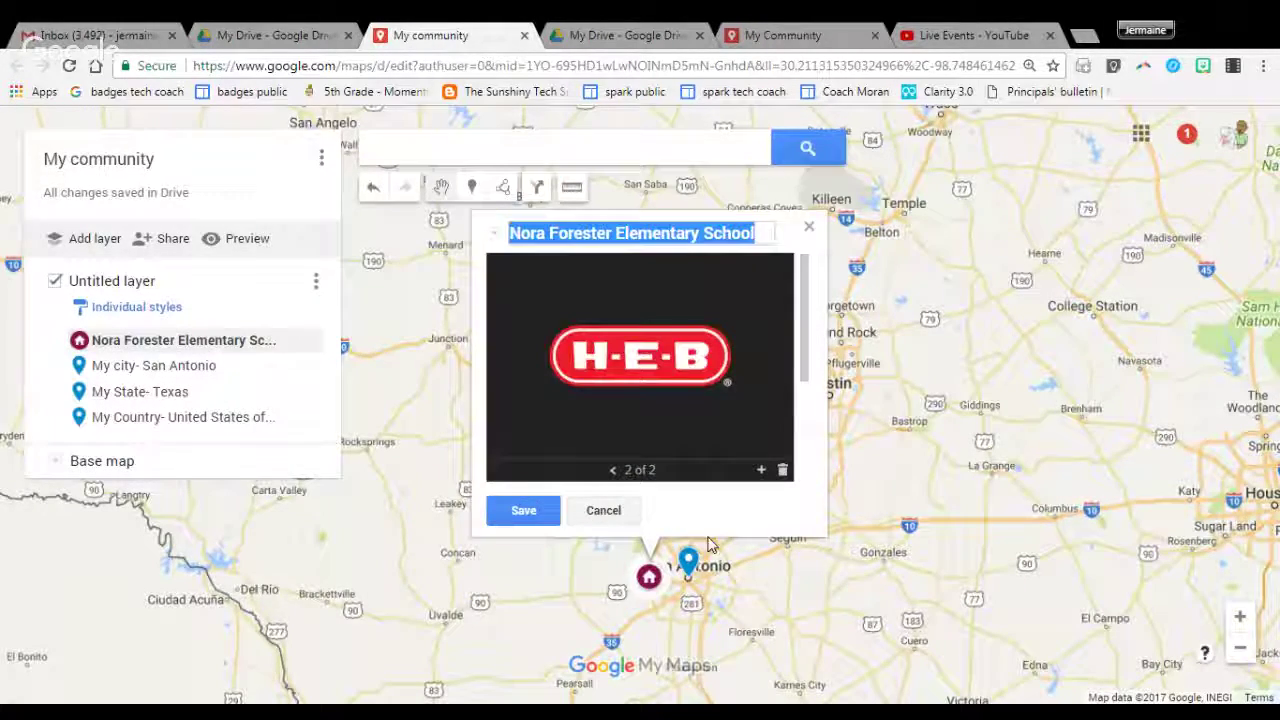
pyautogui.click(523, 510)
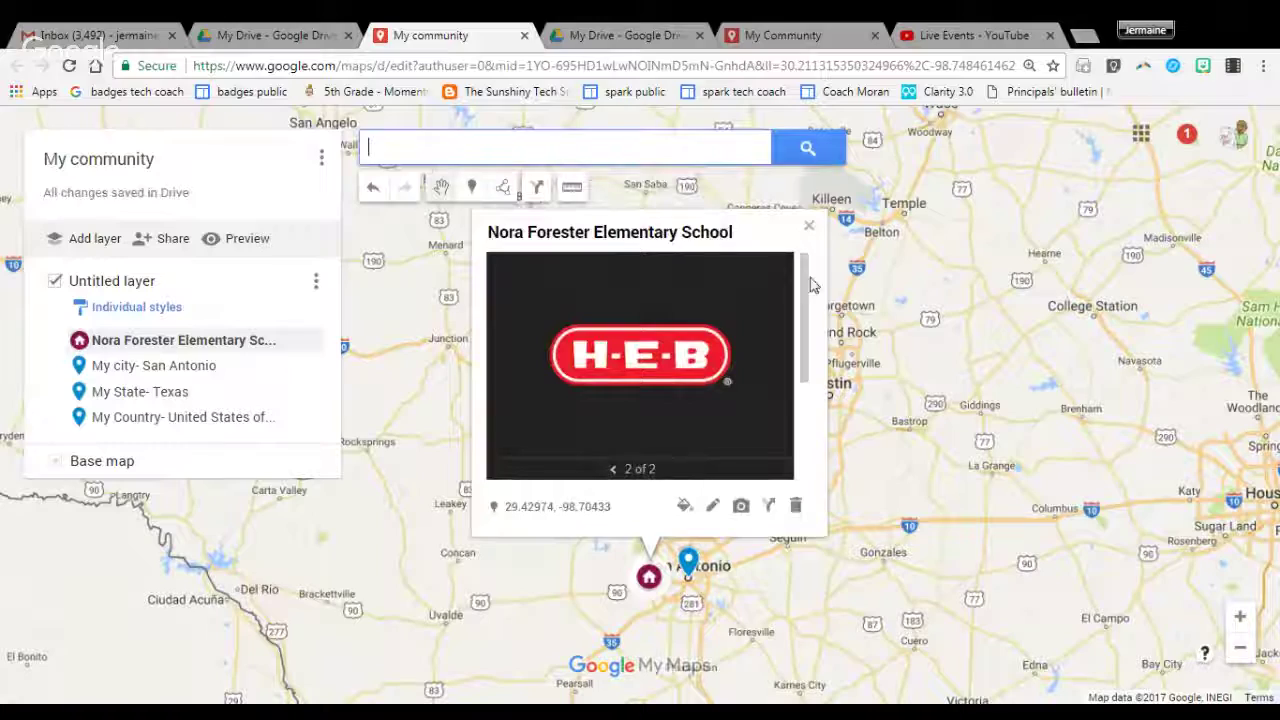
pyautogui.click(809, 226)
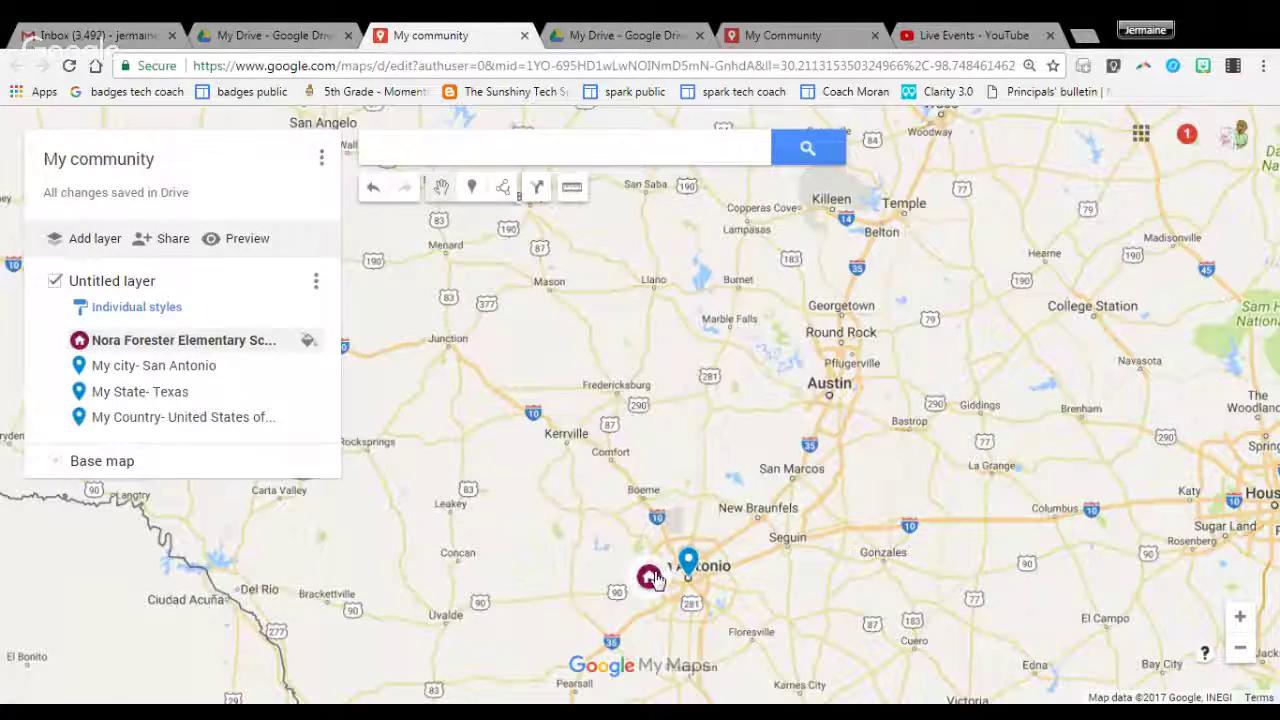
# Reopen the school marker's card, browse to its second image and close the card.
pyautogui.click(650, 577)
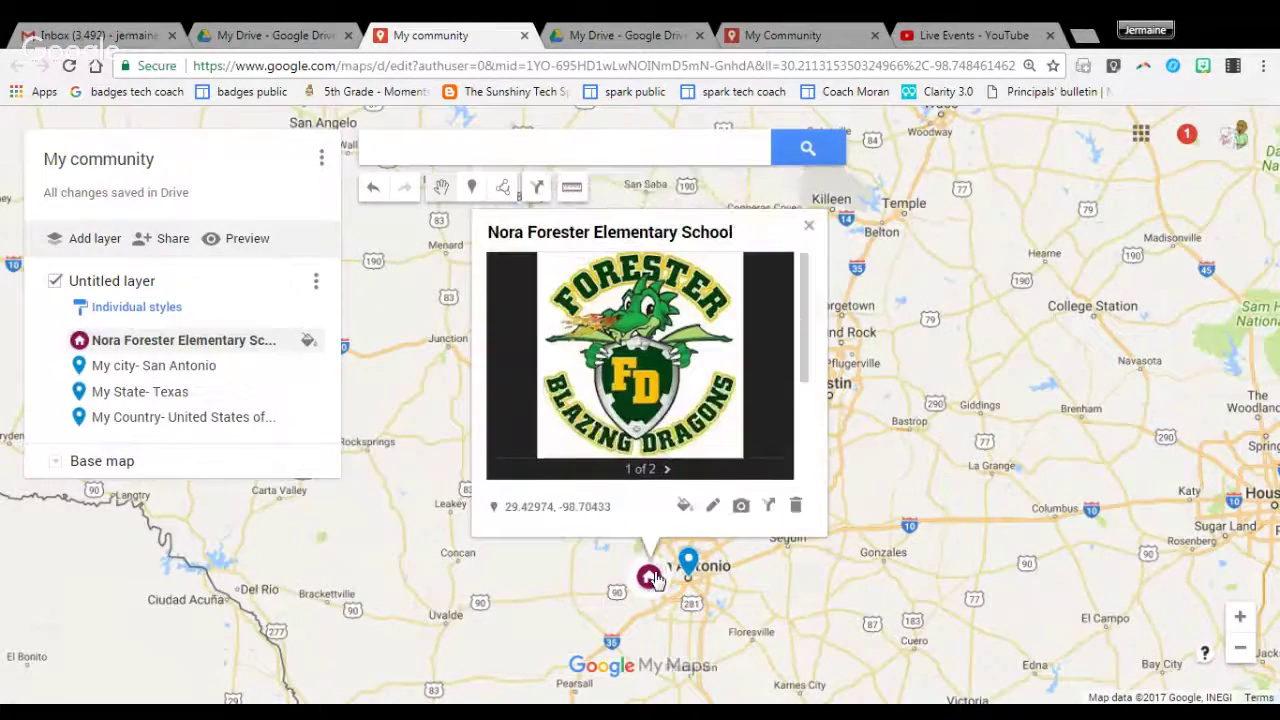
pyautogui.click(667, 470)
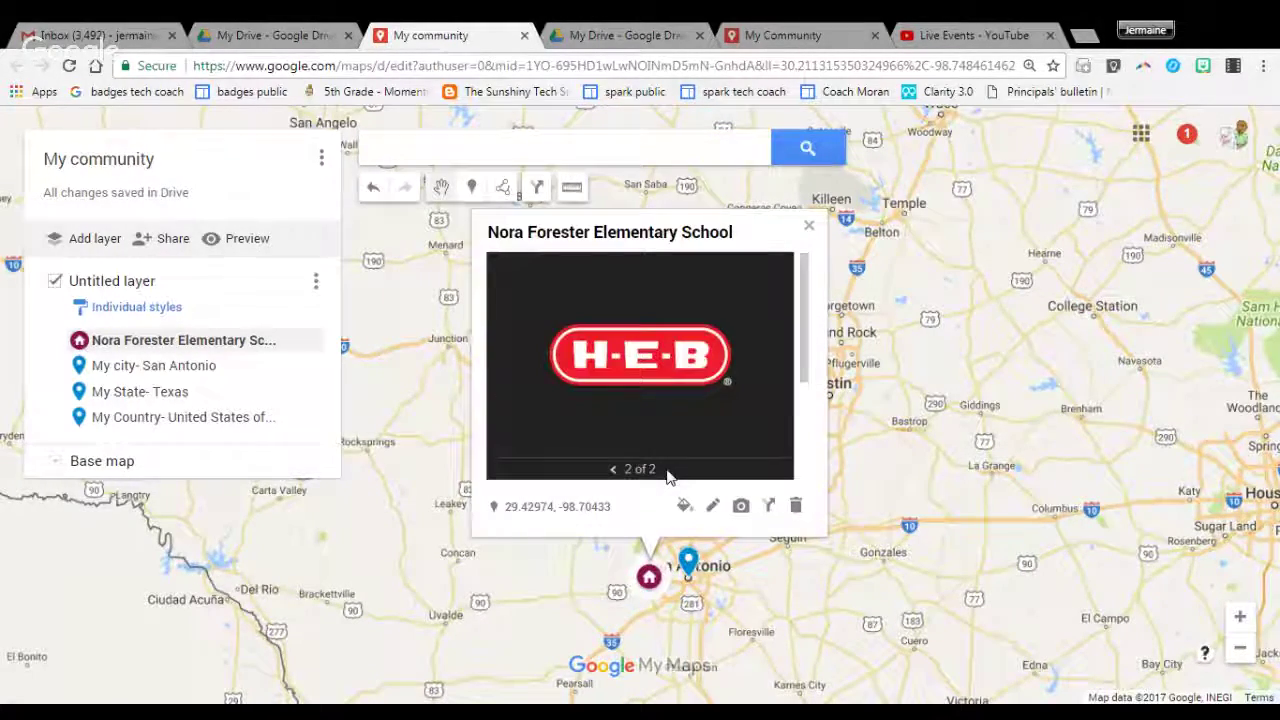
pyautogui.click(809, 226)
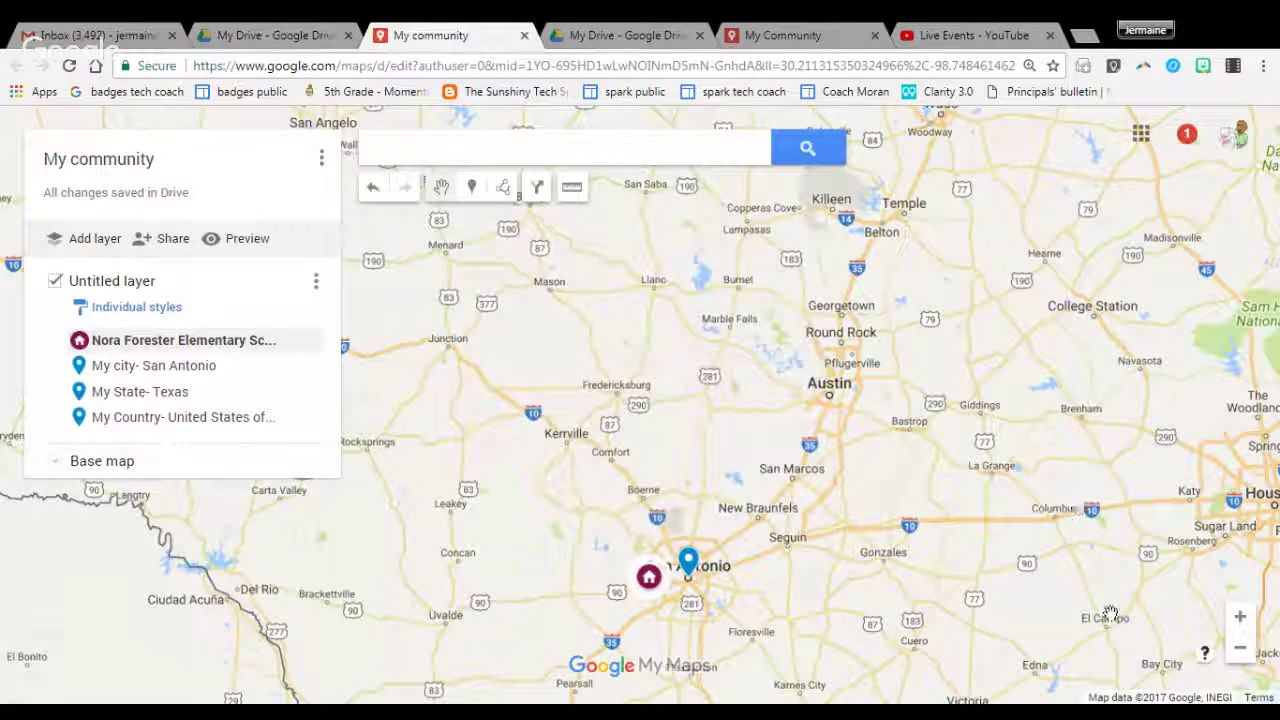
# Examine how the school, city, state and country markers are placed at continental, country and regional scale.
pyautogui.click(1240, 650)
pyautogui.click(1240, 650)
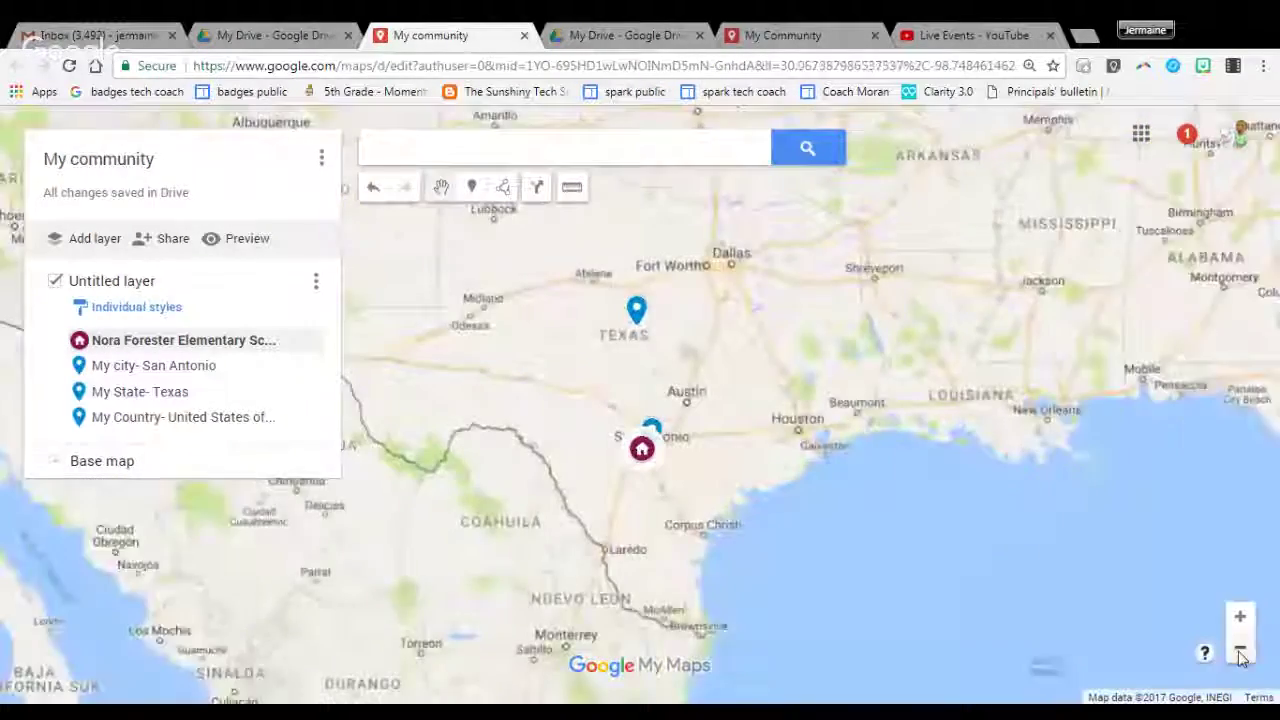
pyautogui.click(1240, 650)
pyautogui.click(1240, 650)
pyautogui.click(1240, 650)
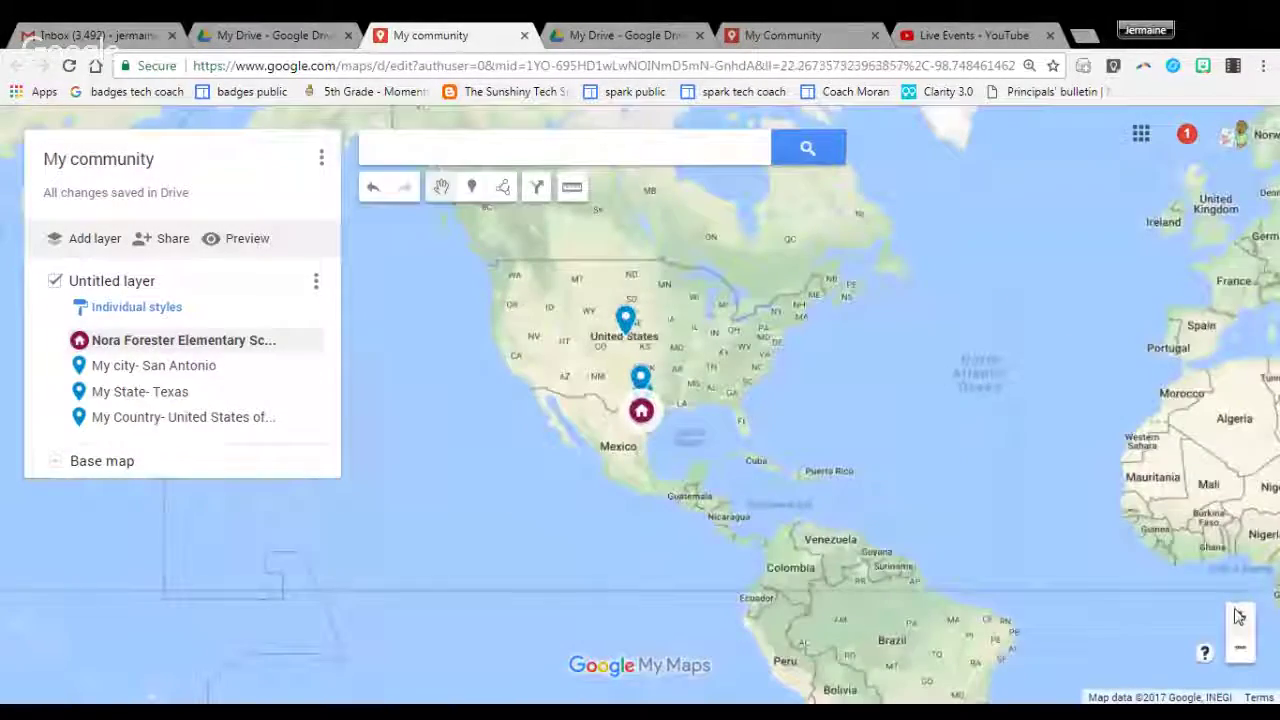
pyautogui.click(1240, 620)
pyautogui.click(1240, 620)
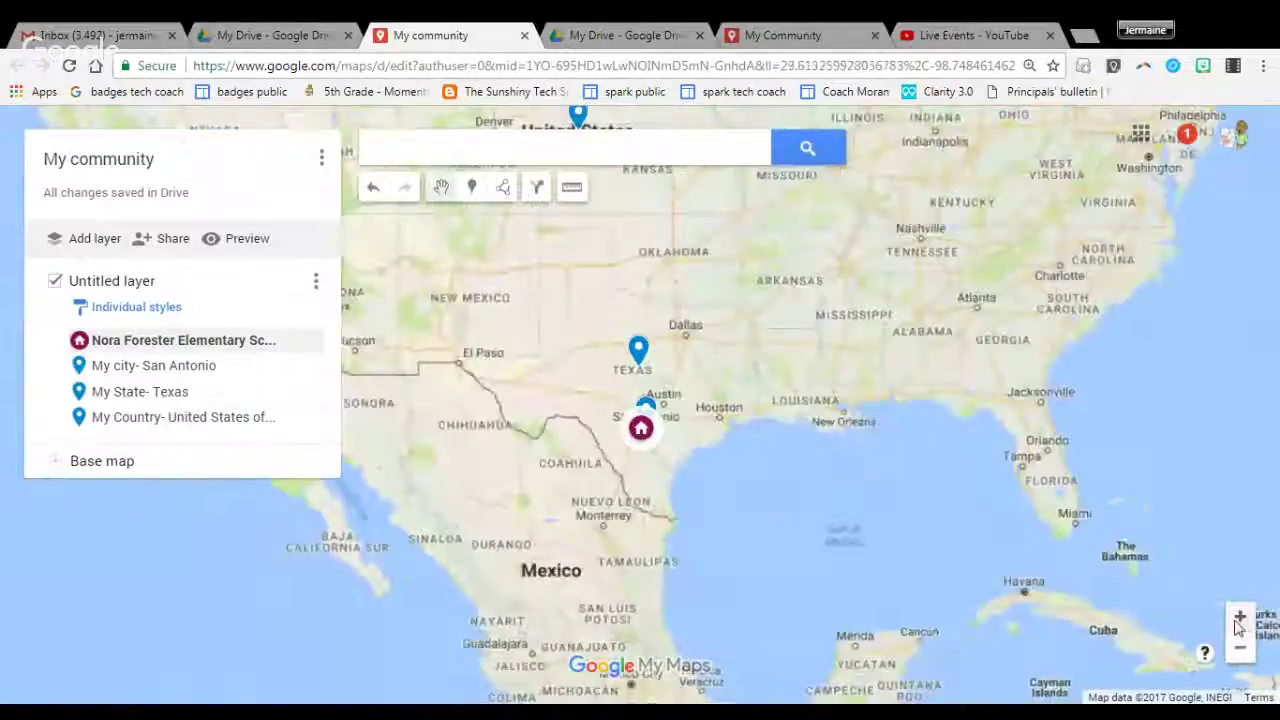
pyautogui.click(1240, 648)
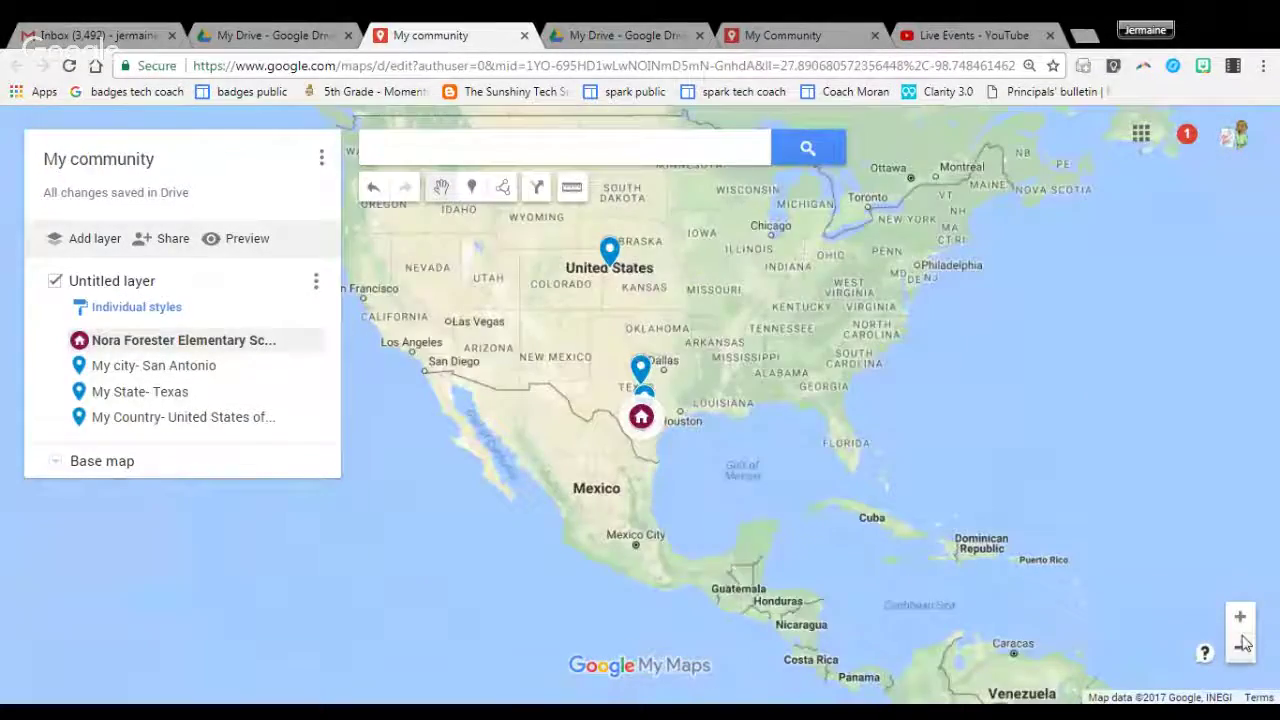
pyautogui.click(1240, 620)
pyautogui.click(1240, 620)
pyautogui.click(1240, 620)
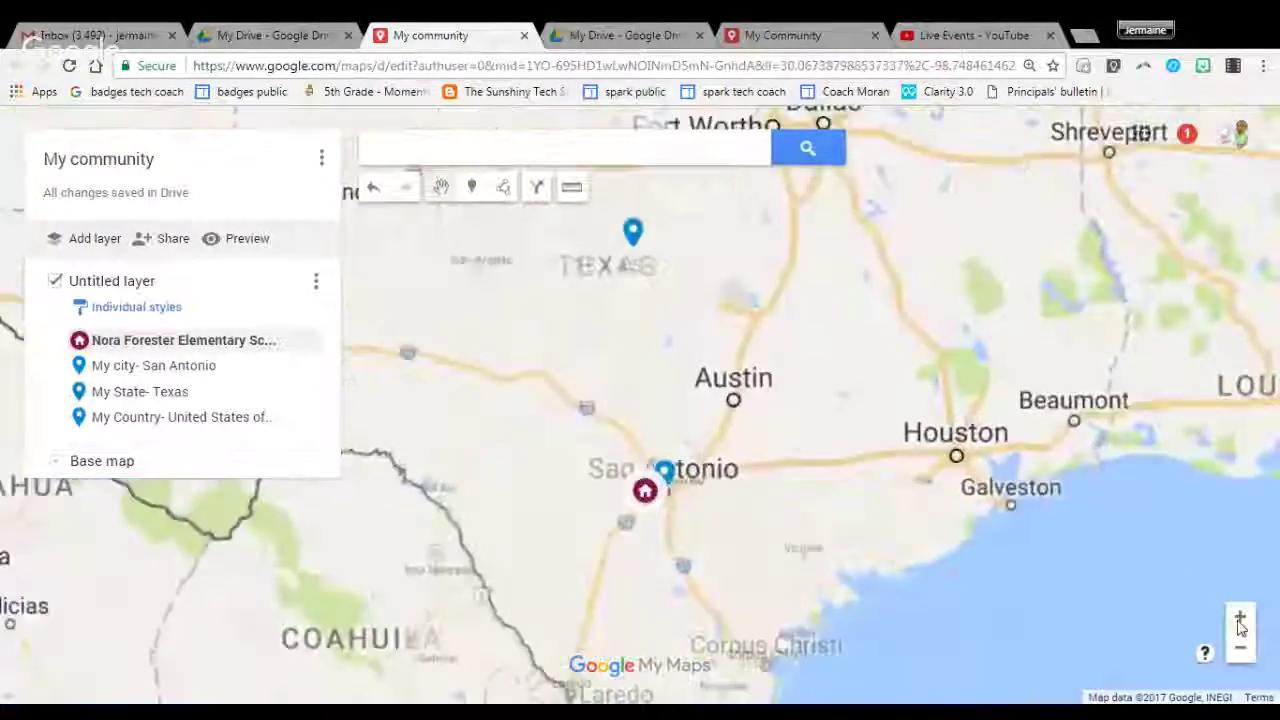
pyautogui.click(1240, 620)
# Draw a closed four-sided shape of about 183 sq mi around the school marker west of San Antonio.
pyautogui.moveTo(602, 357); pyautogui.dragTo(607, 272)
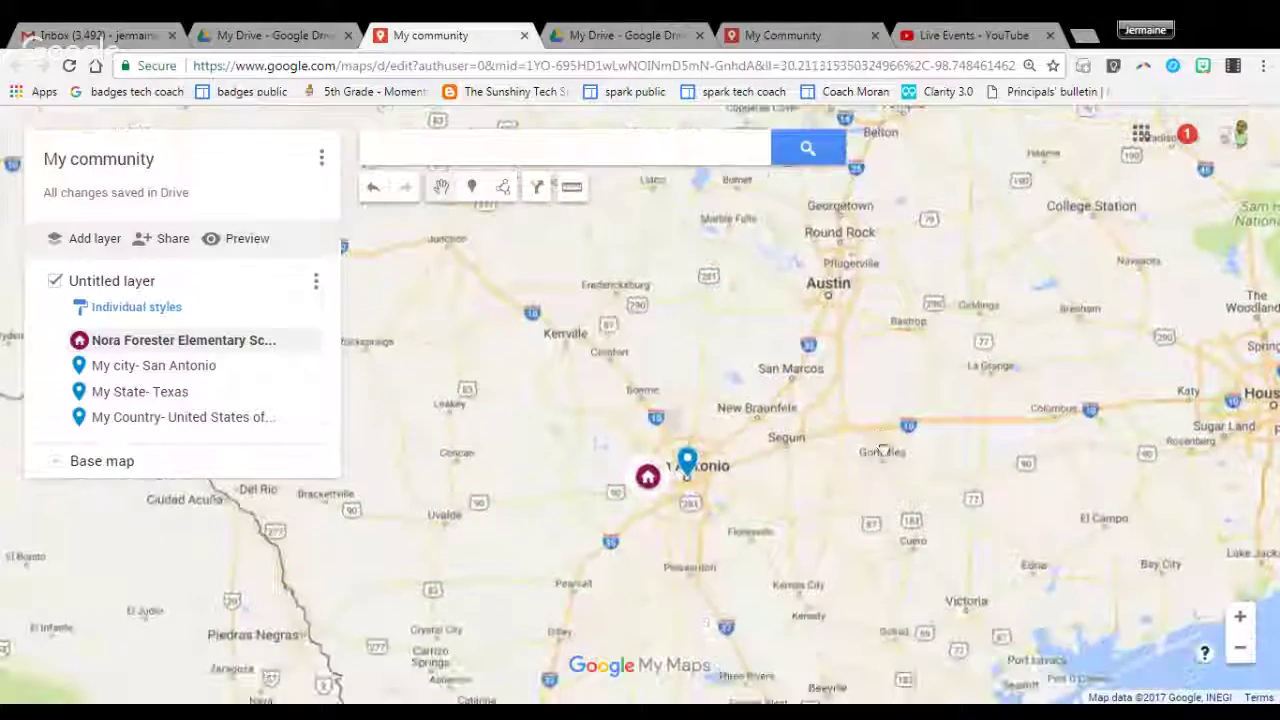
pyautogui.click(503, 187)
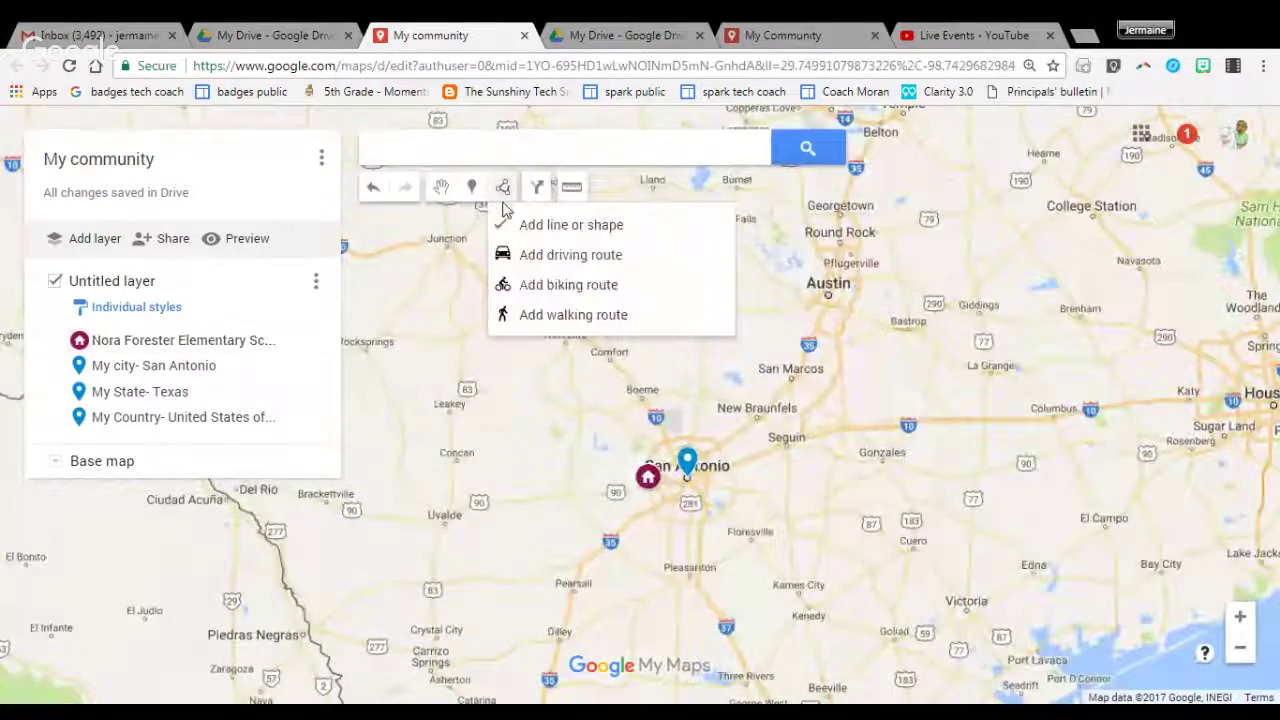
pyautogui.click(512, 223)
pyautogui.click(660, 453)
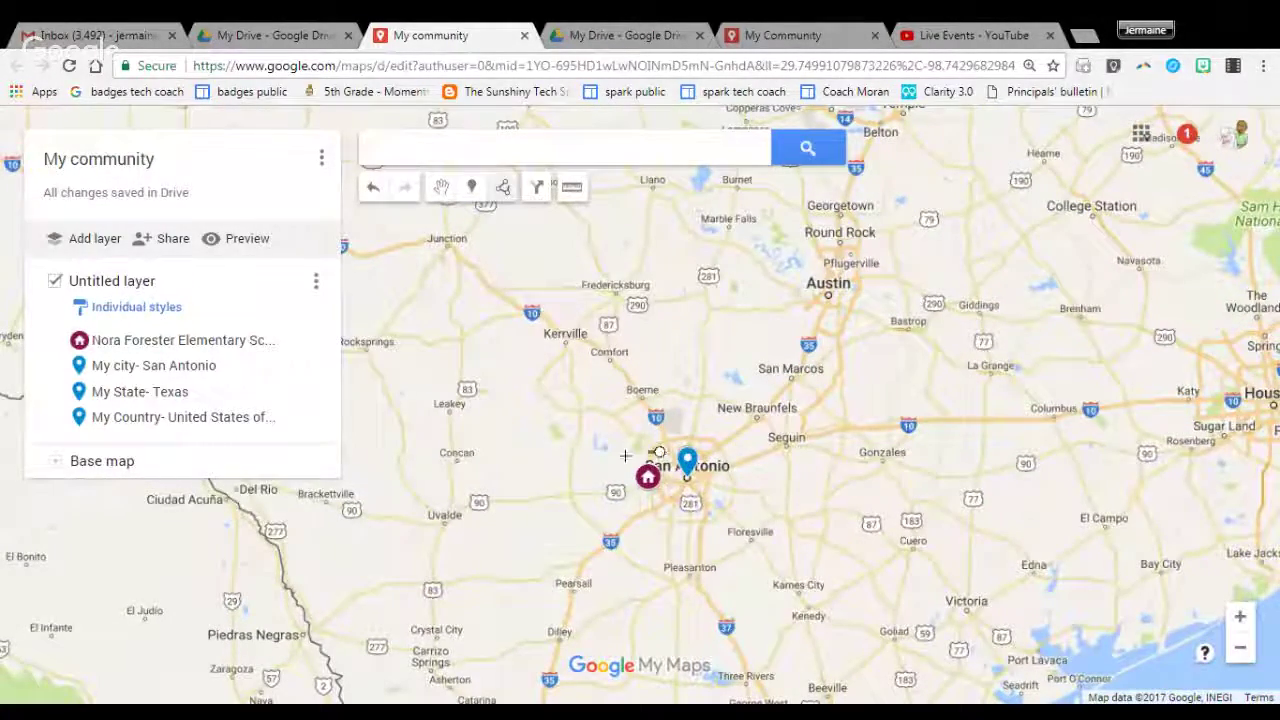
pyautogui.click(633, 499)
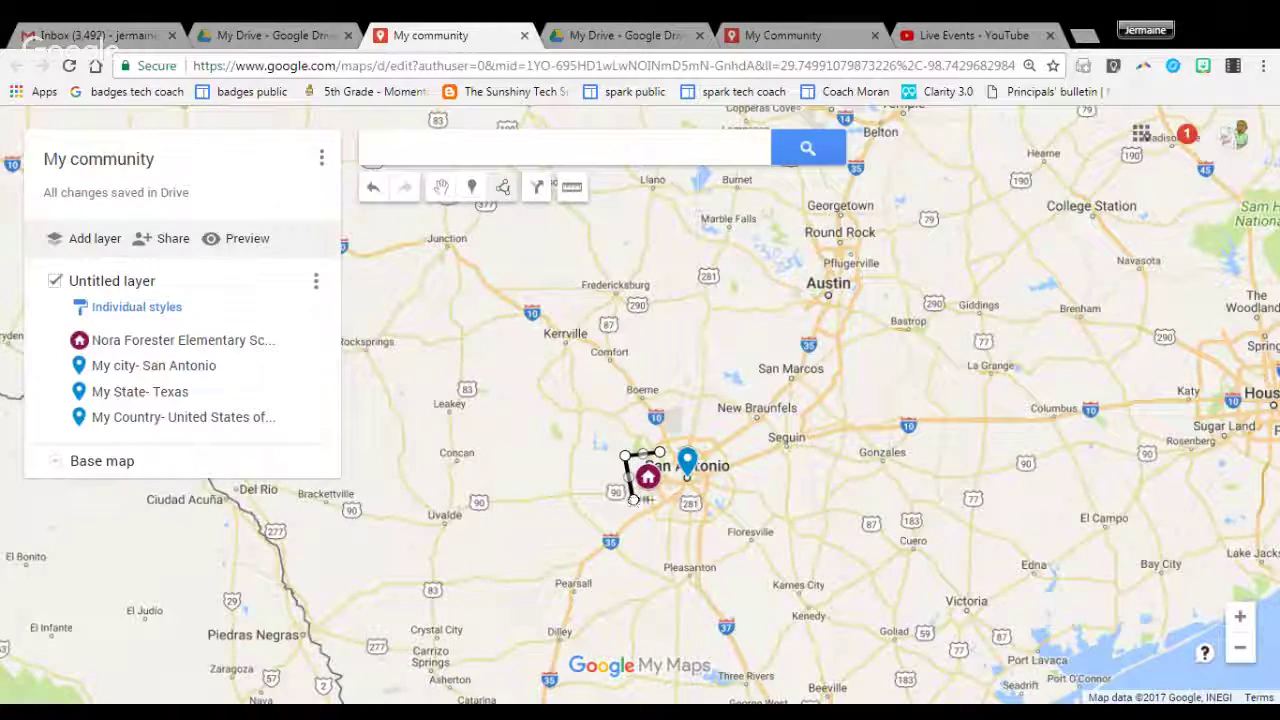
pyautogui.click(676, 497)
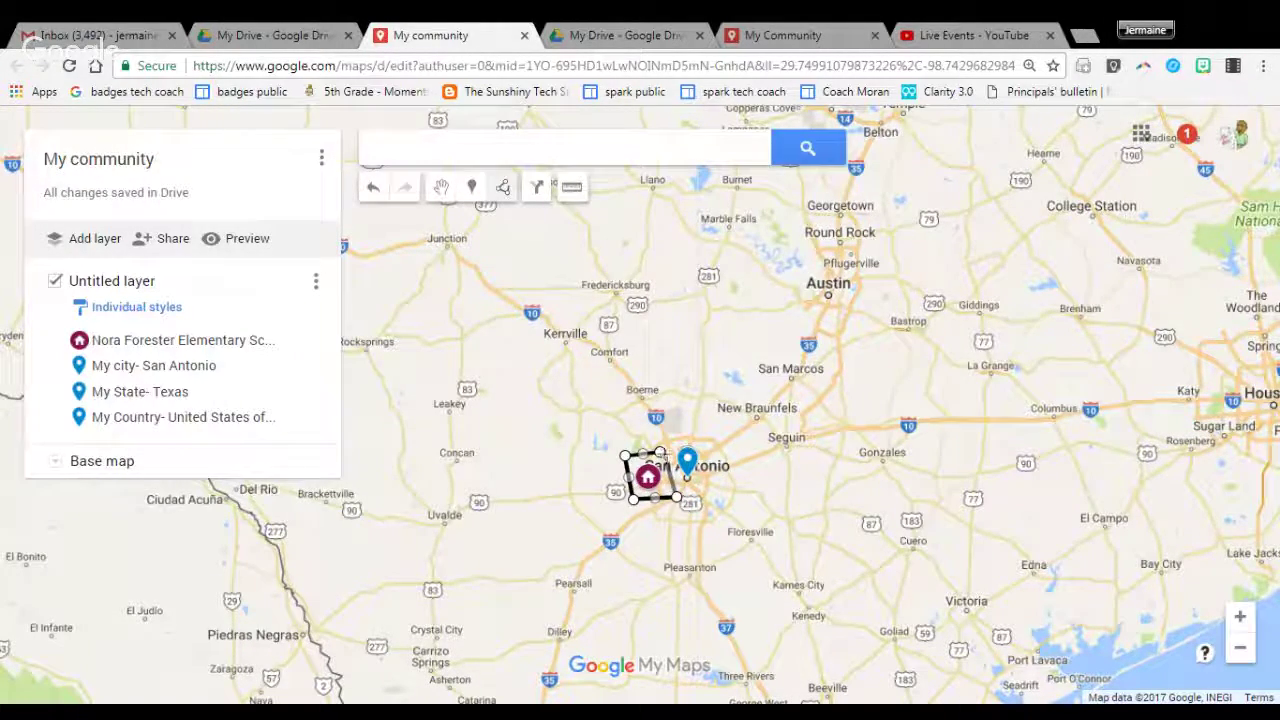
pyautogui.click(660, 453)
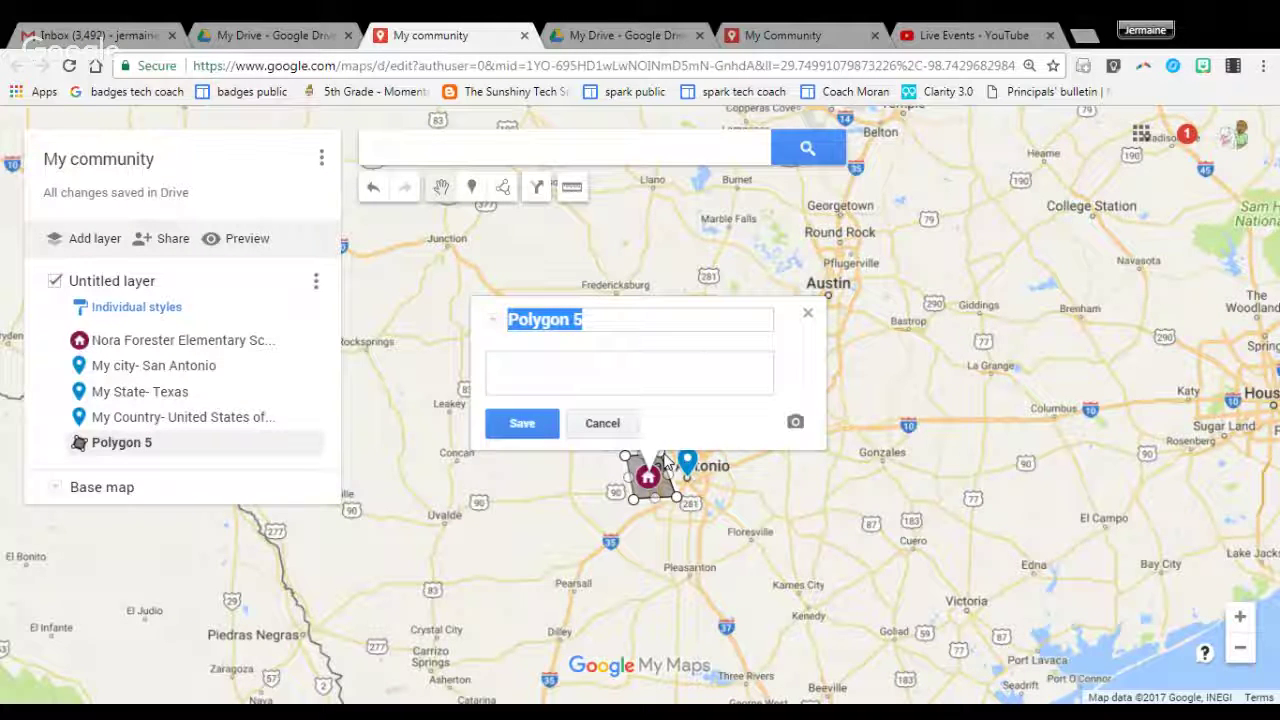
# Title the new polygon "My neighboorhood" and save it.
pyautogui.click(585, 320)
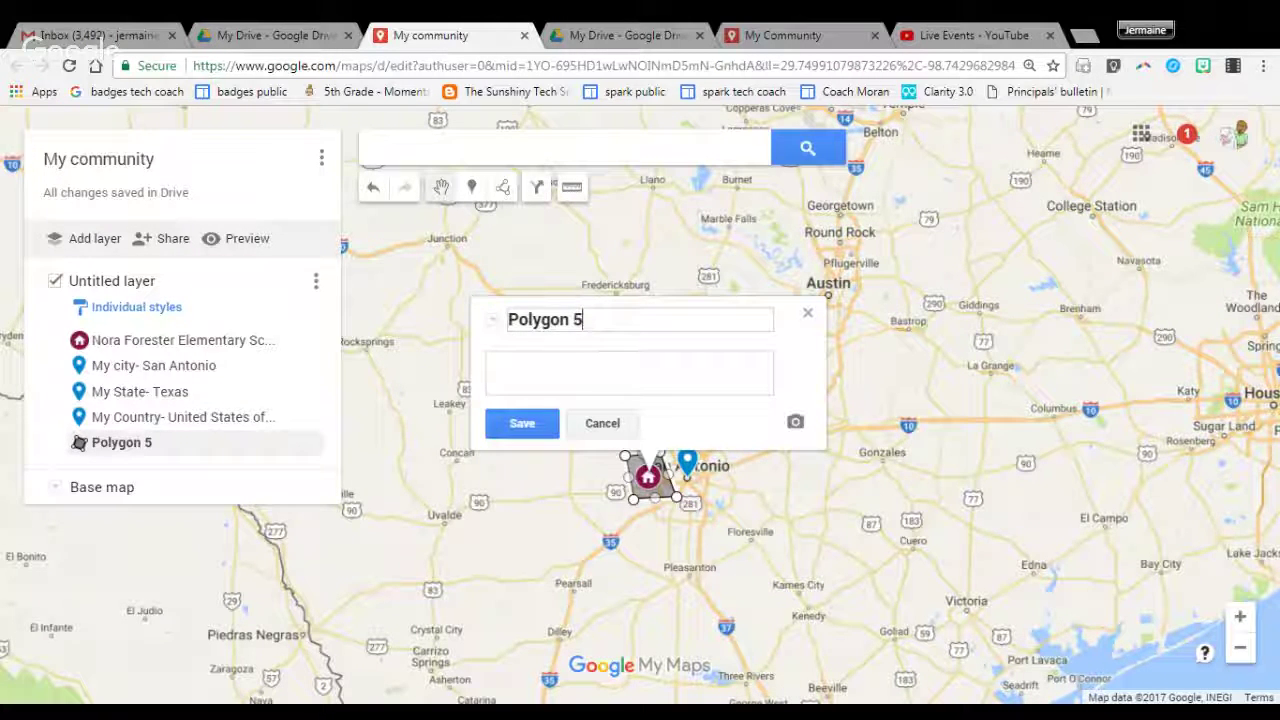
pyautogui.press('BackSpace')
pyautogui.press('BackSpace')
pyautogui.press('BackSpace')
pyautogui.press('BackSpace')
pyautogui.press('BackSpace')
pyautogui.press('BackSpace')
pyautogui.press('BackSpace')
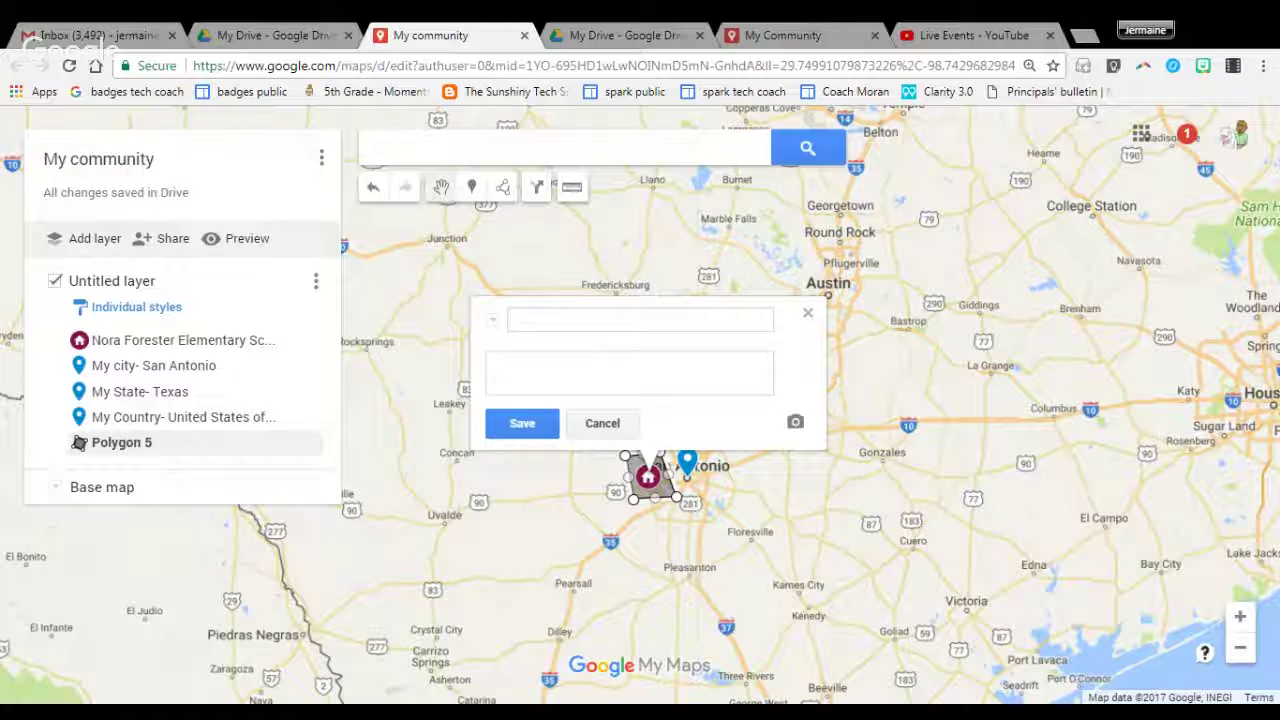
pyautogui.write('My nei')
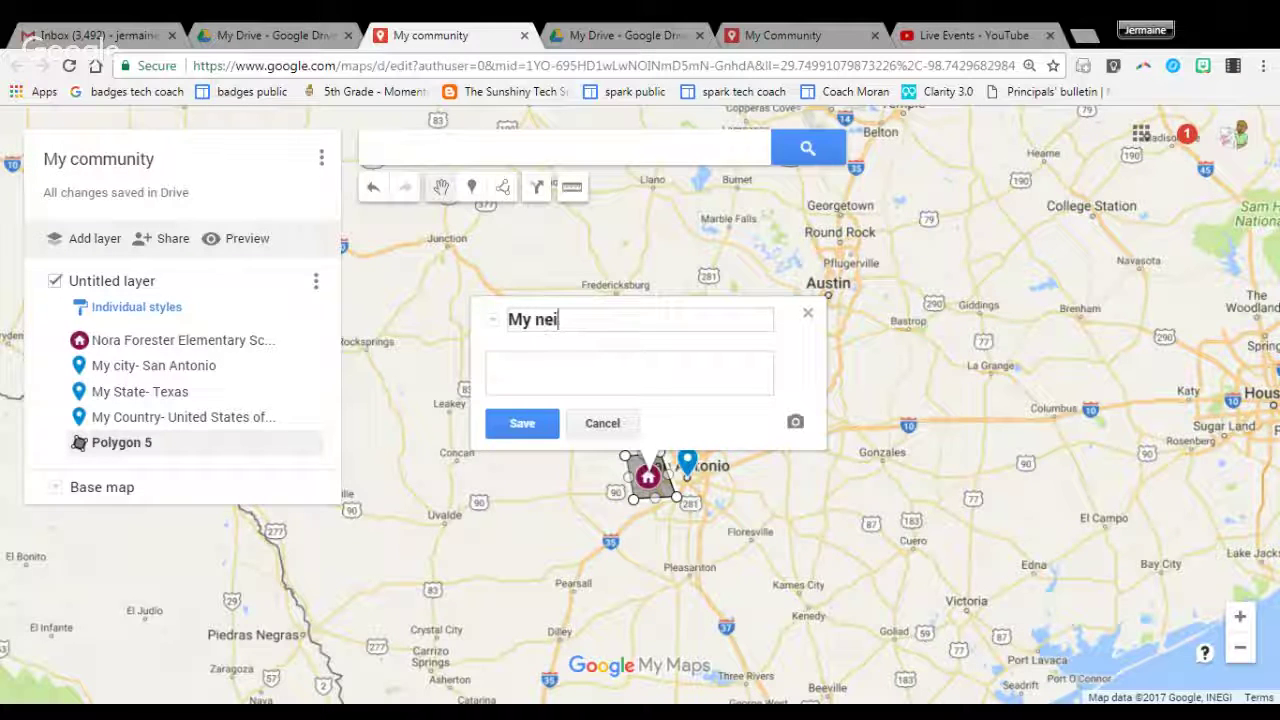
pyautogui.write('ghboorhood')
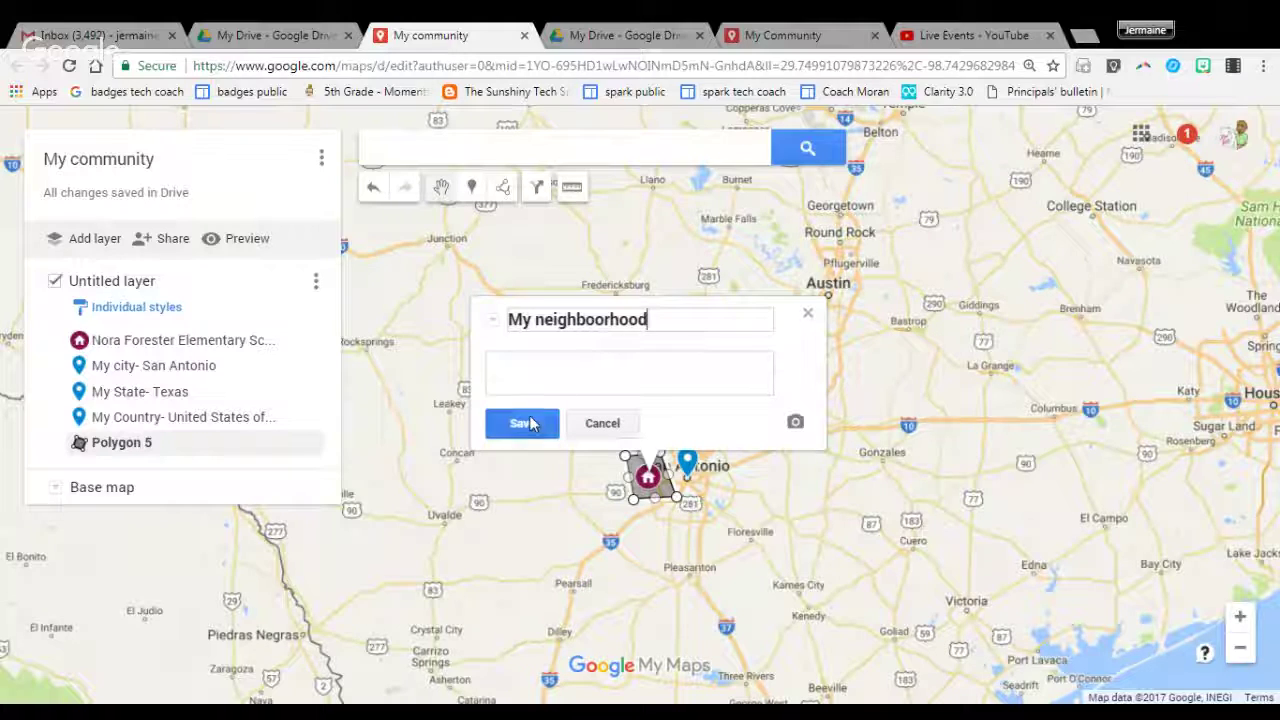
pyautogui.click(522, 423)
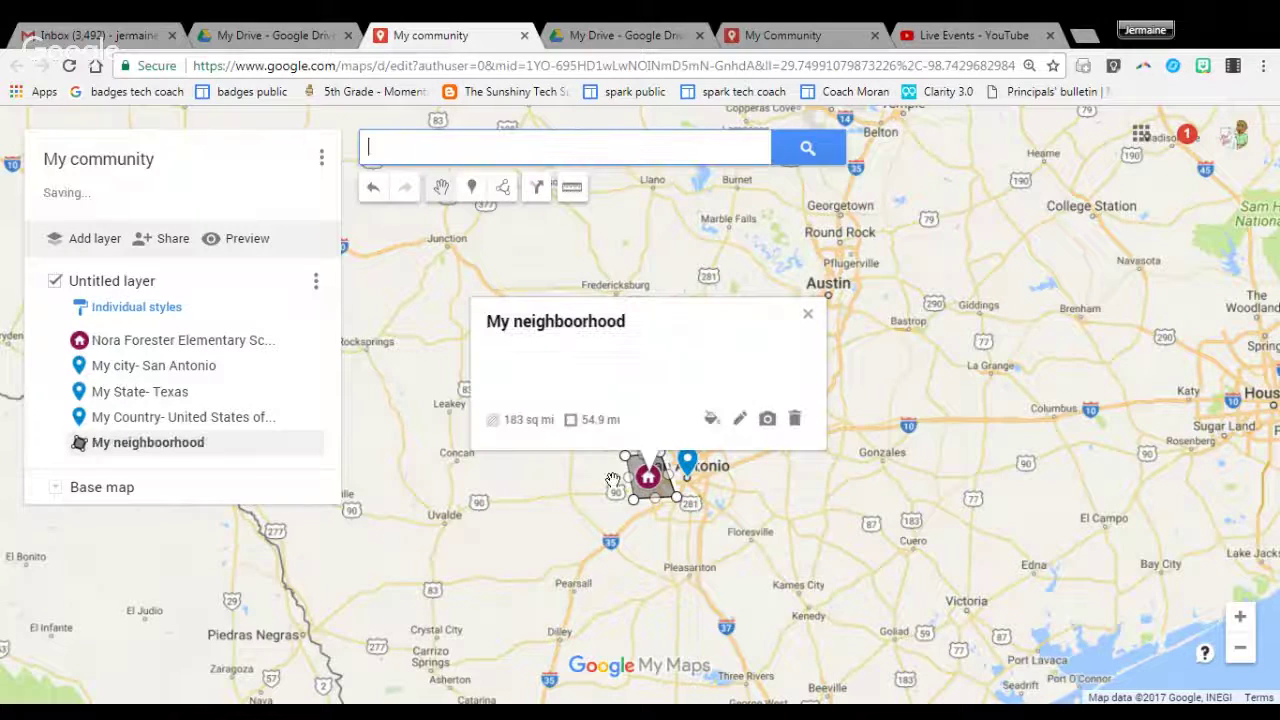
# Recolor the "My neighboorhood" polygon dark pink and close its card.
pyautogui.click(711, 418)
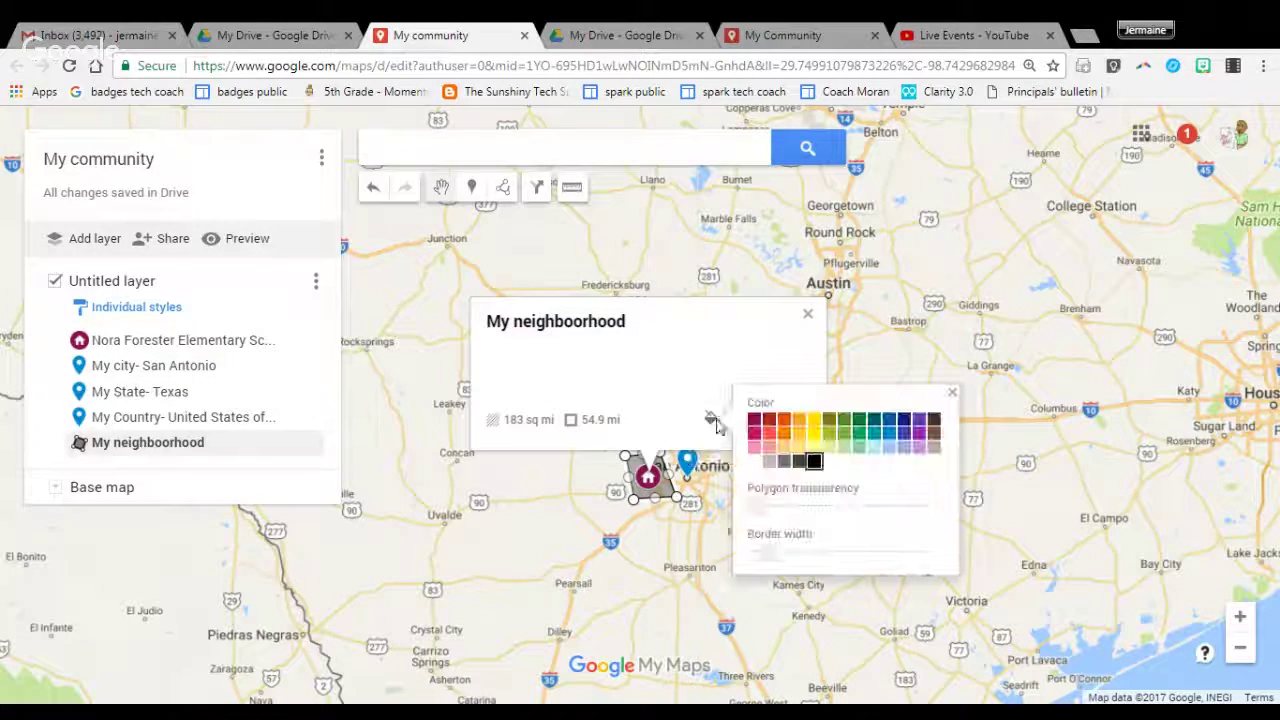
pyautogui.click(769, 435)
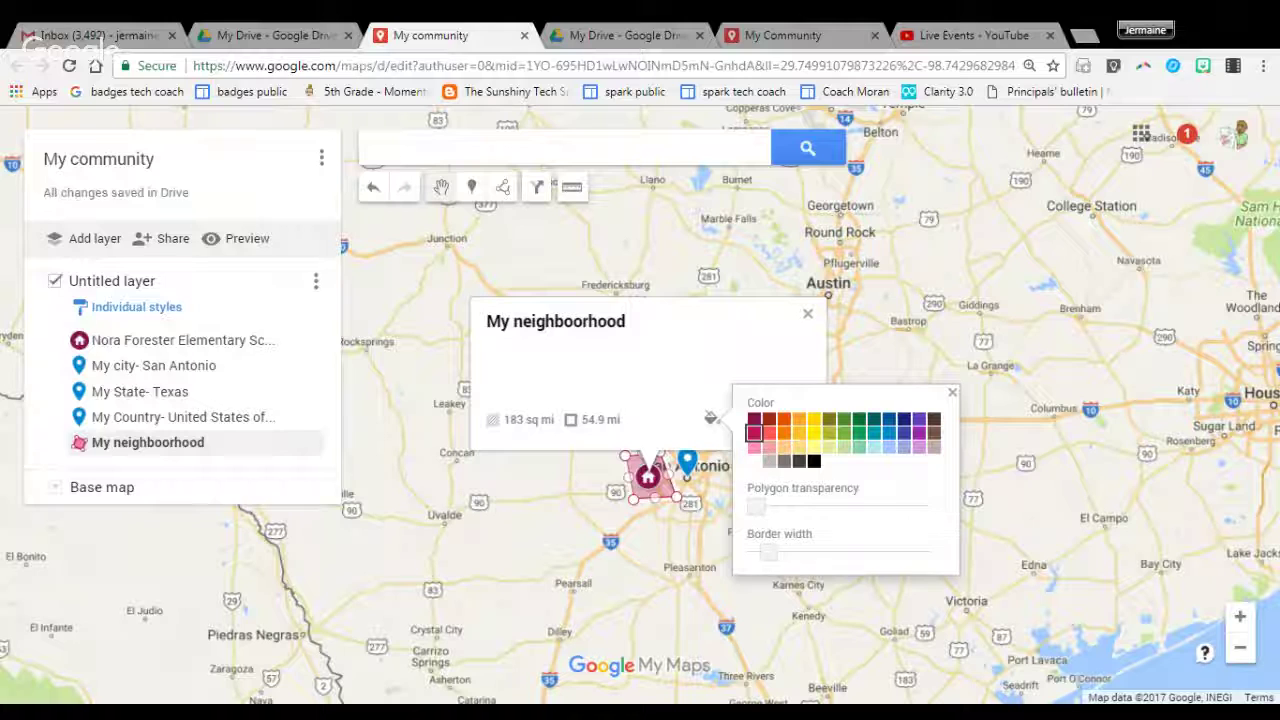
pyautogui.click(770, 590)
pyautogui.click(569, 236)
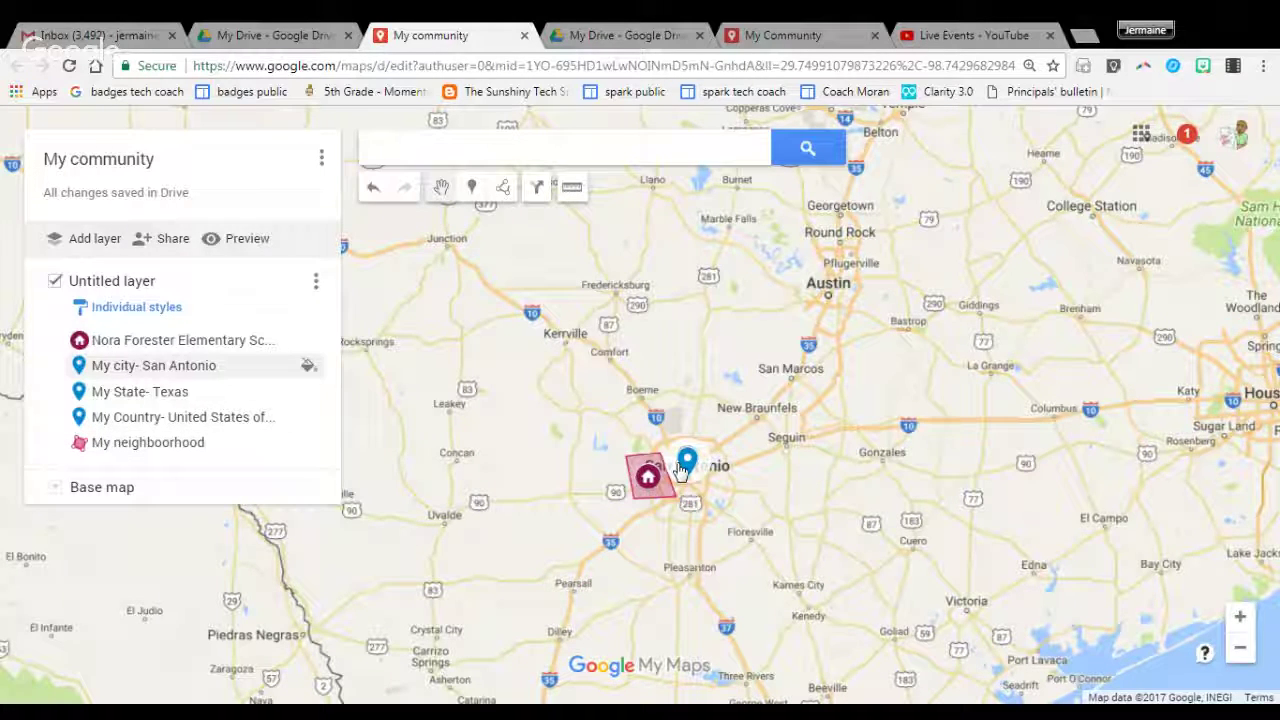
# Draw a closed five-sided shape of about 1,790 sq mi around San Antonio, enclosing the neighborhood polygon and the city marker.
pyautogui.click(503, 193)
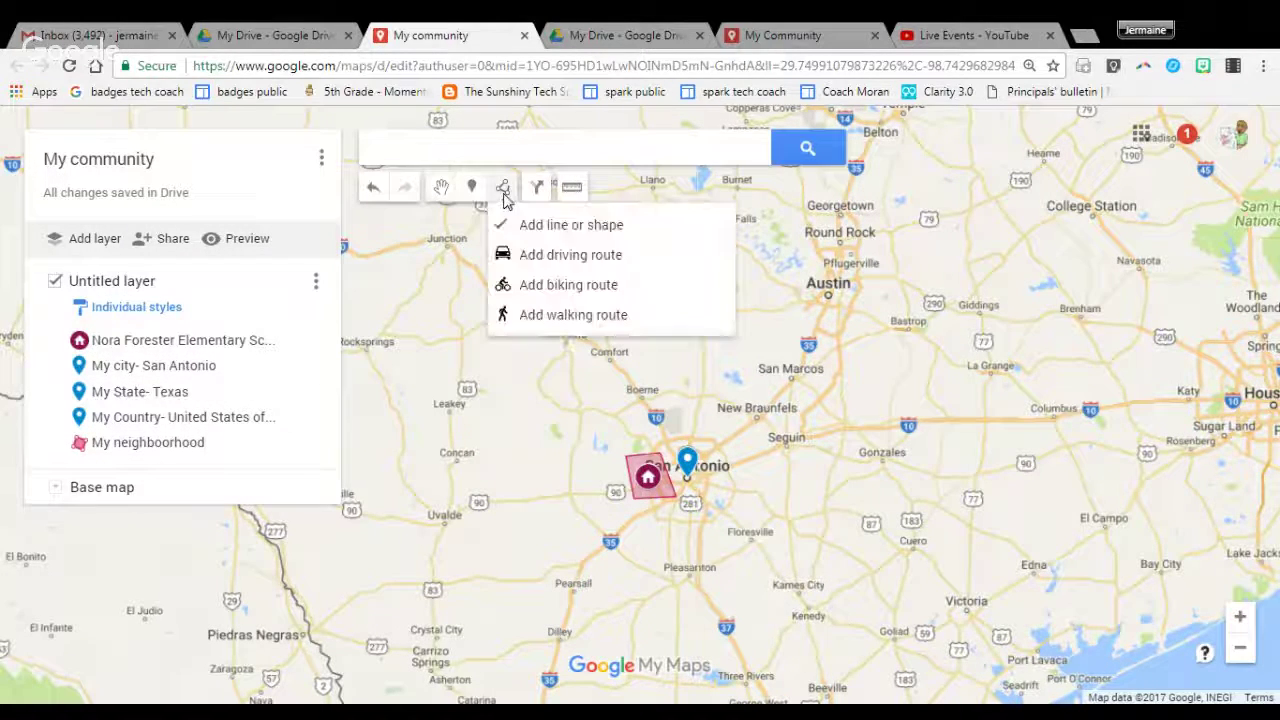
pyautogui.click(536, 221)
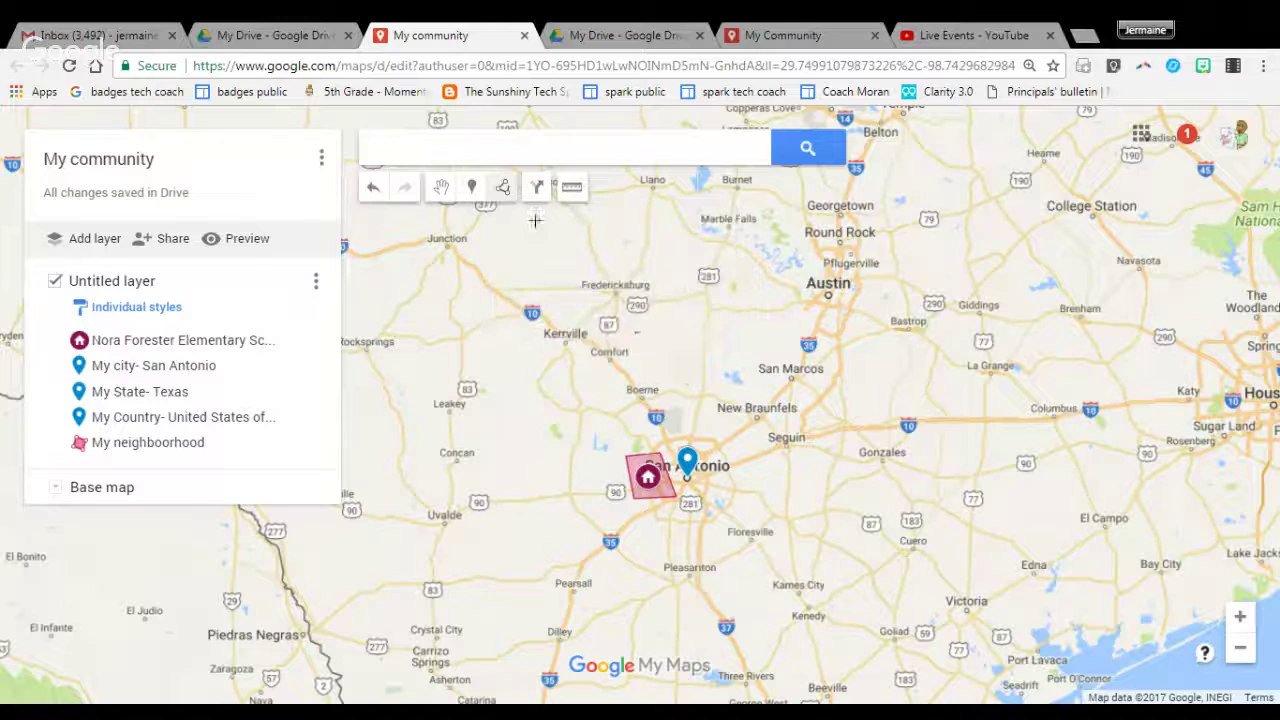
pyautogui.click(711, 434)
pyautogui.click(586, 434)
pyautogui.click(591, 536)
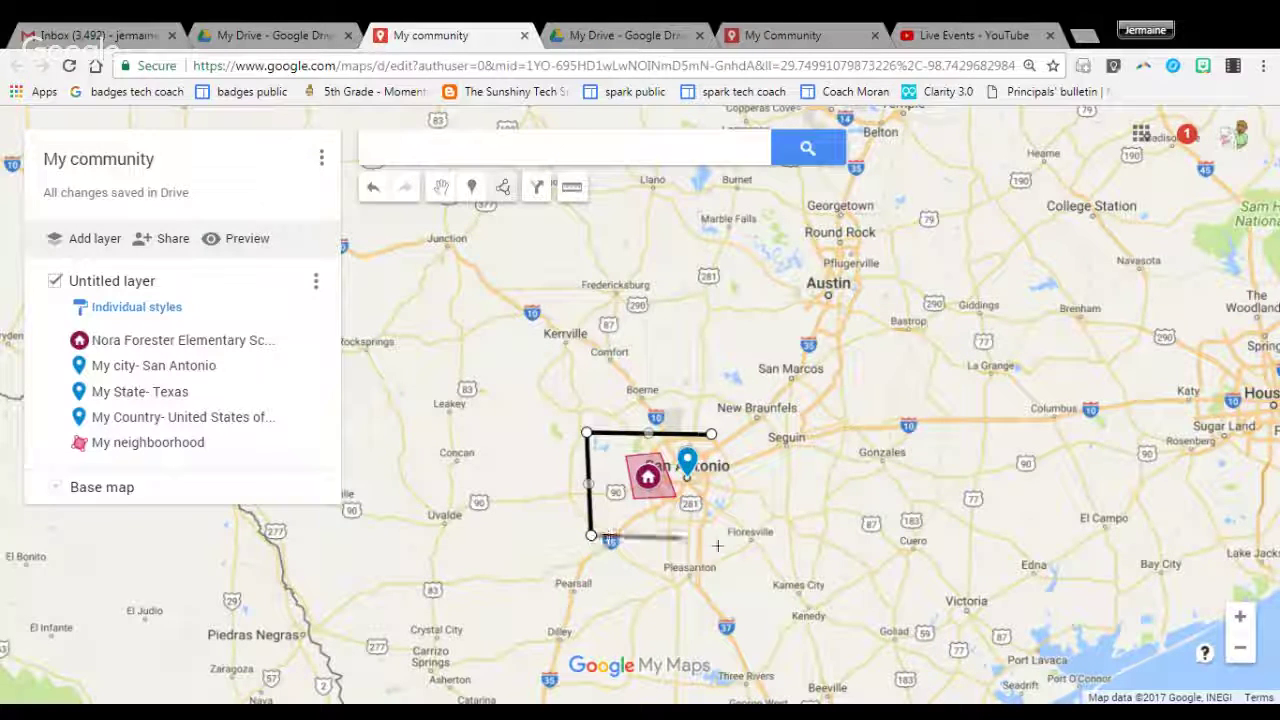
pyautogui.click(755, 551)
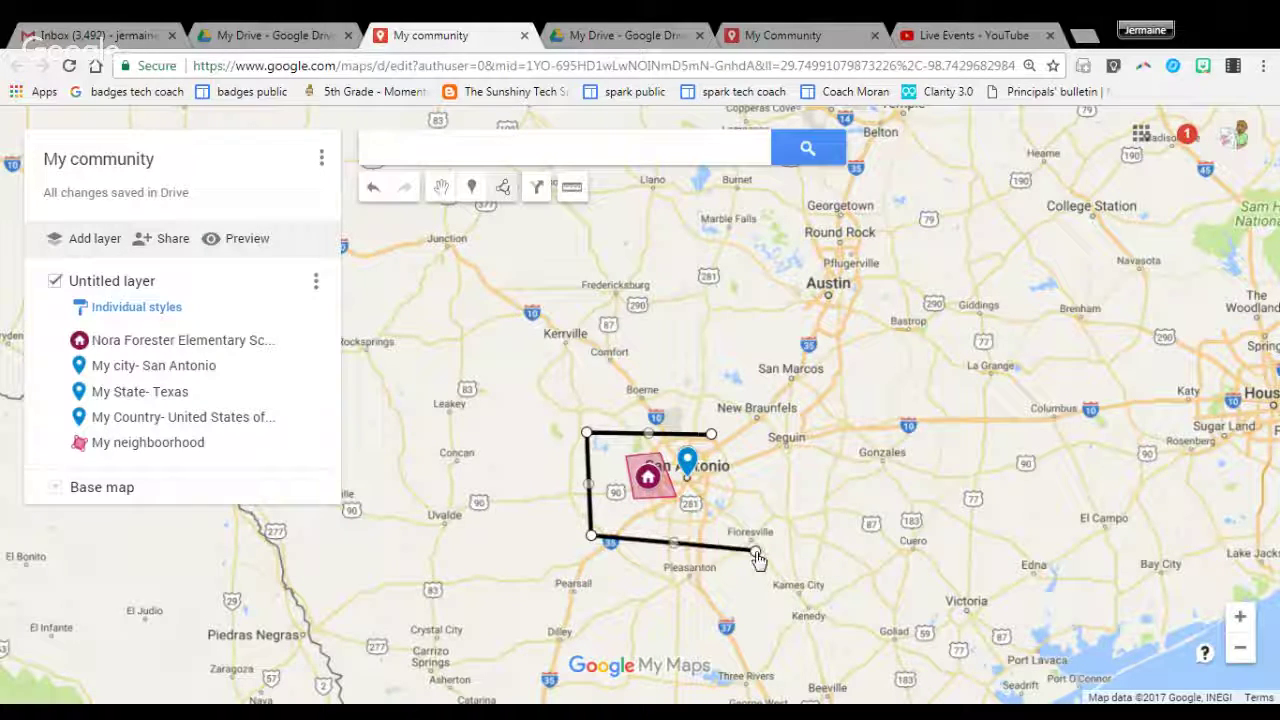
pyautogui.click(712, 434)
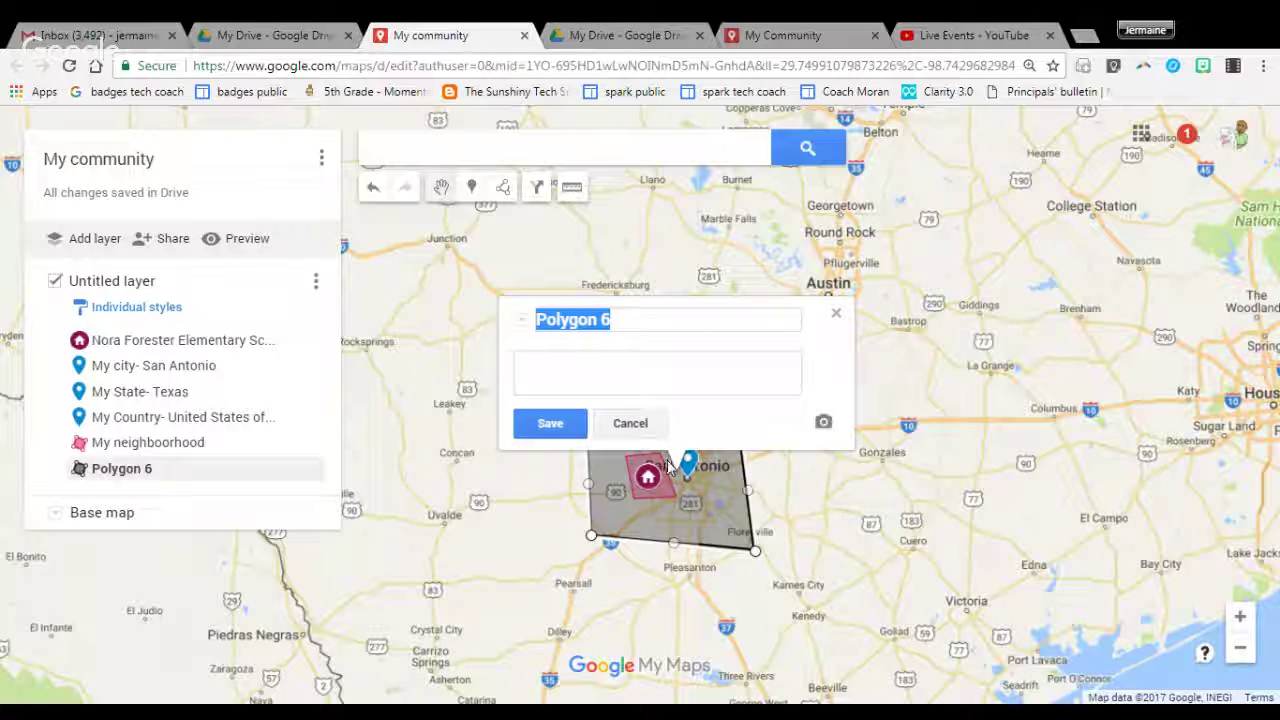
# Title the new polygon "San Antonio" and save it.
pyautogui.press('BackSpace')
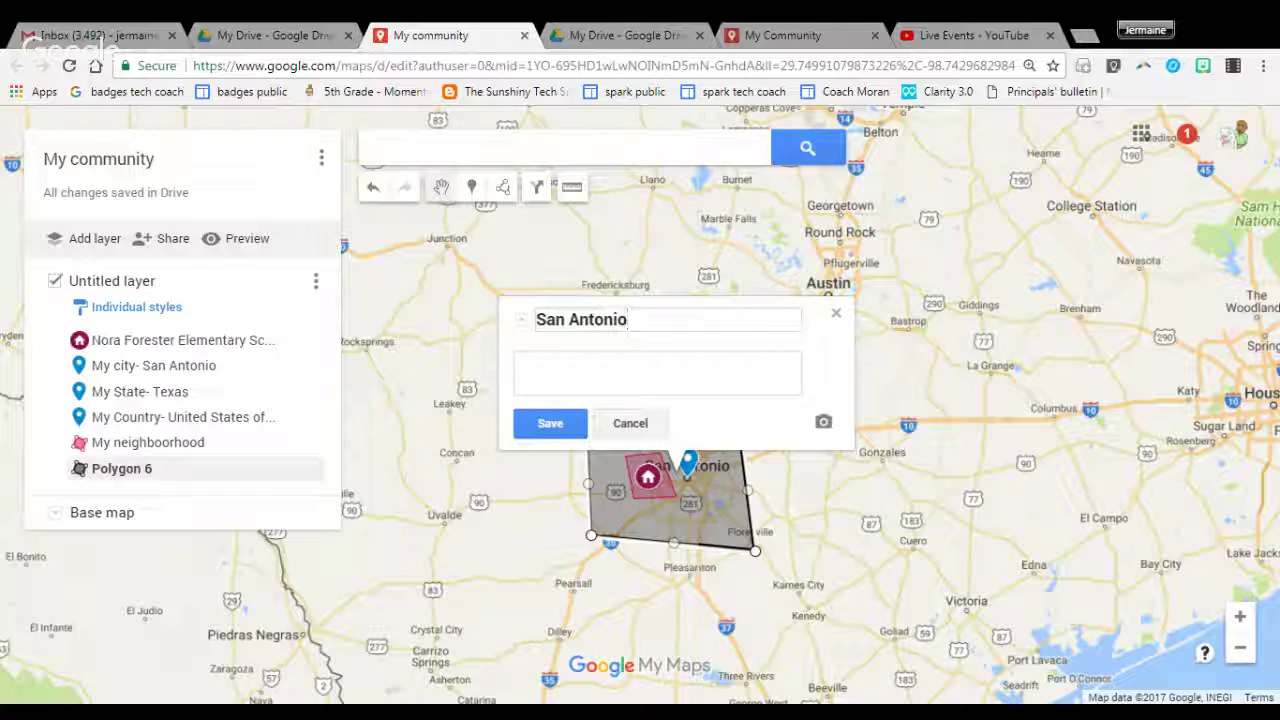
pyautogui.click(580, 426)
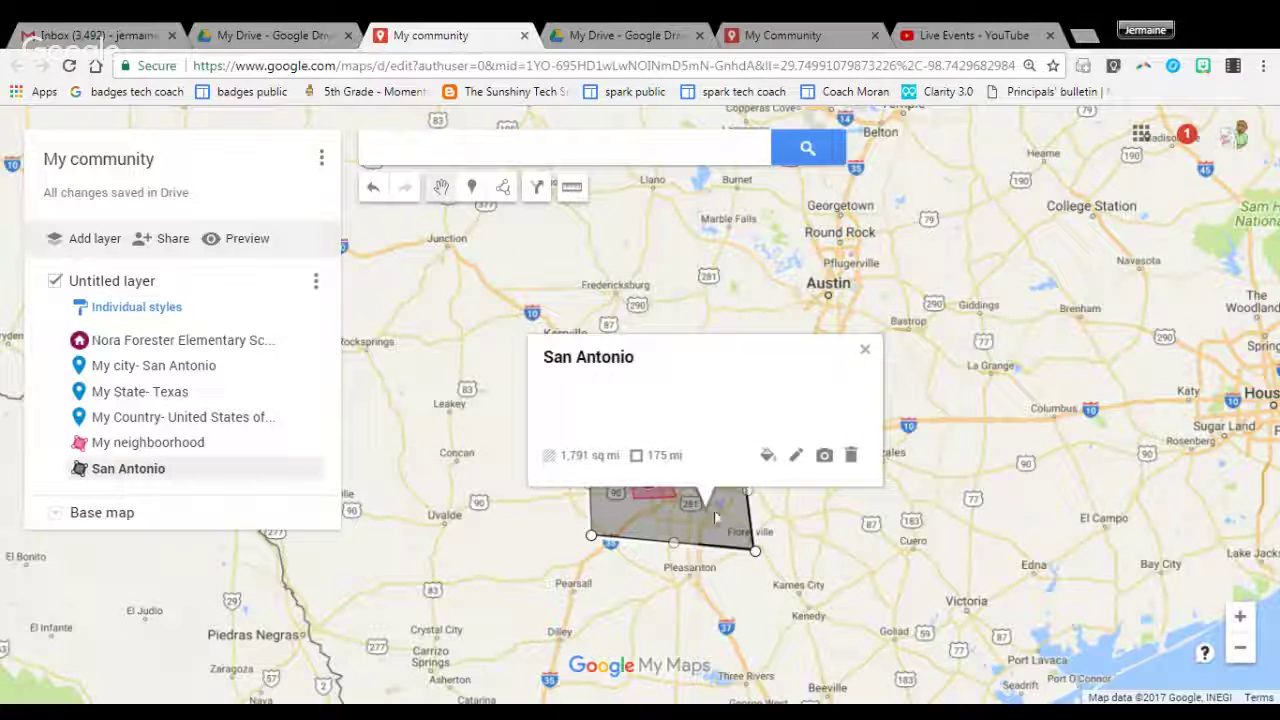
pyautogui.click(796, 455)
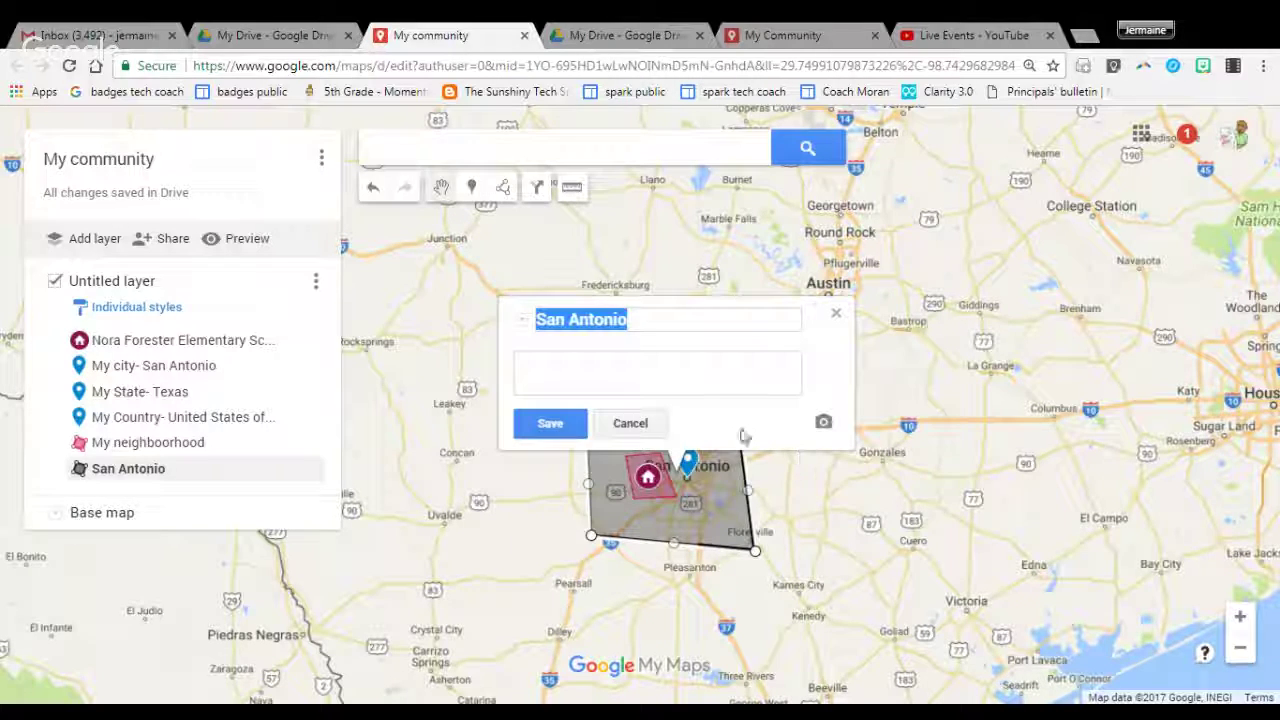
pyautogui.click(837, 314)
pyautogui.click(837, 318)
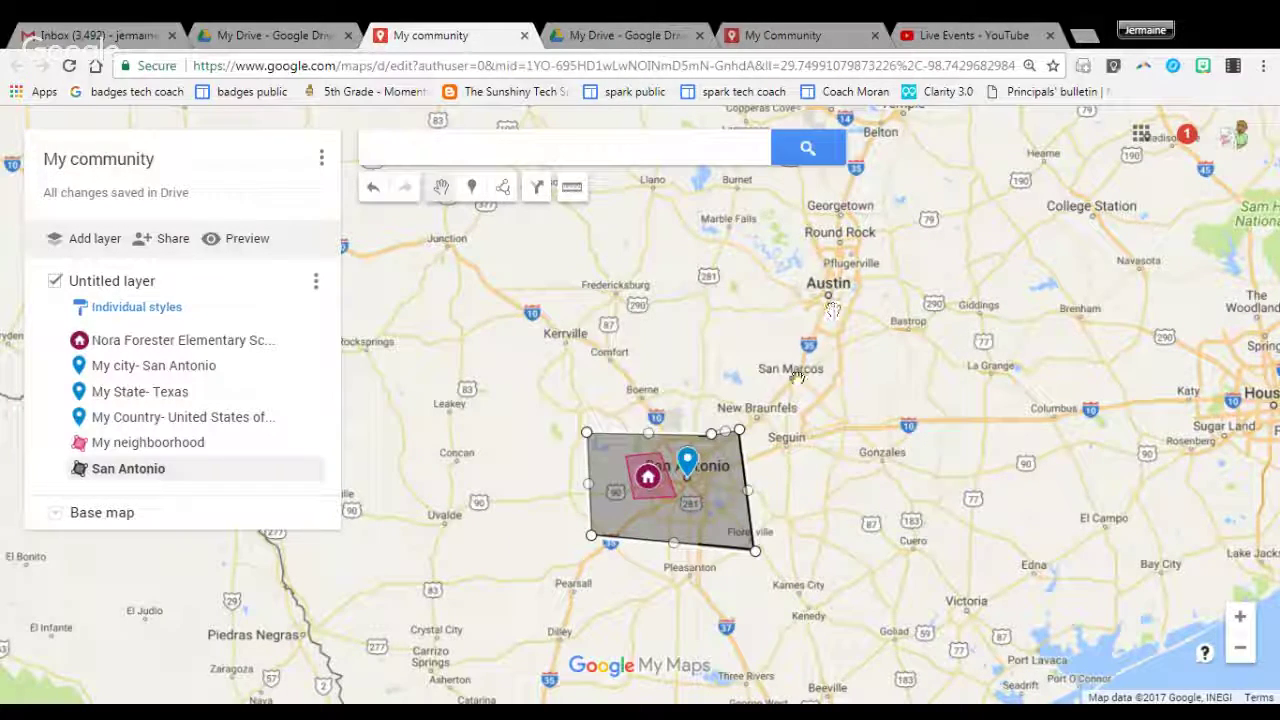
# Search YouTube for "about san antonio" videos for the San Antonio polygon, and close the media picker and card without adding one.
pyautogui.click(733, 478)
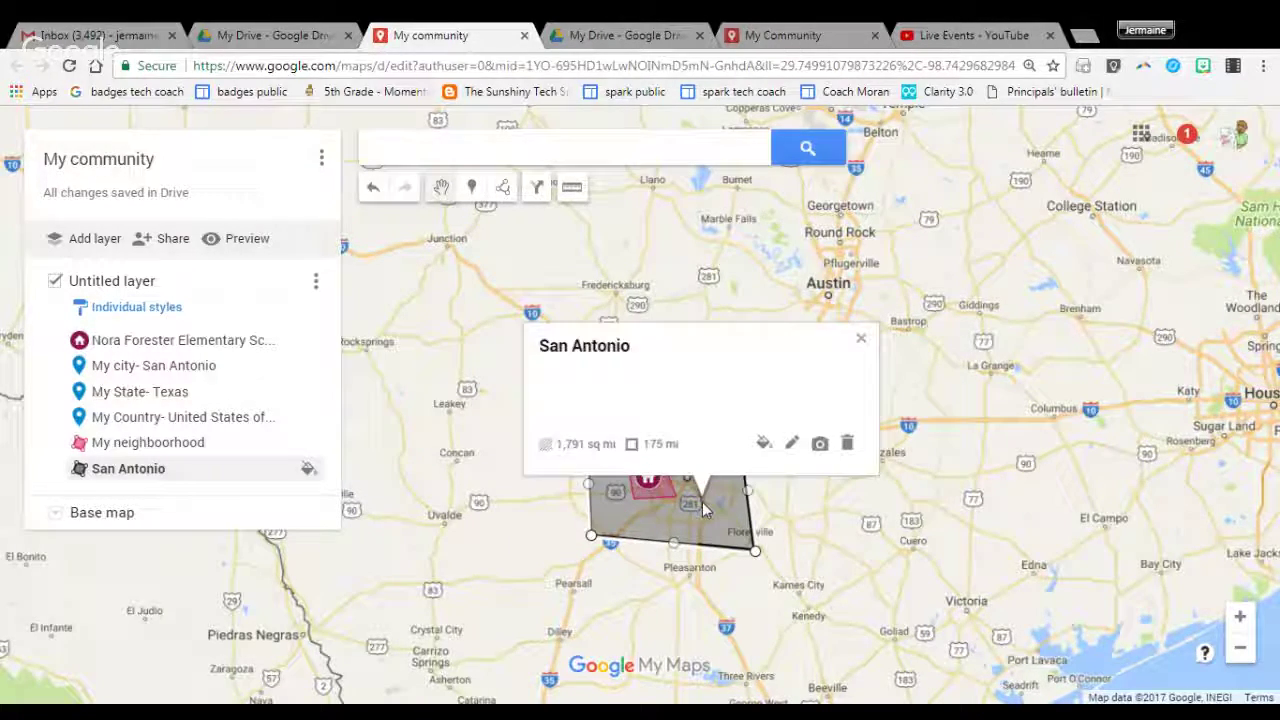
pyautogui.click(820, 444)
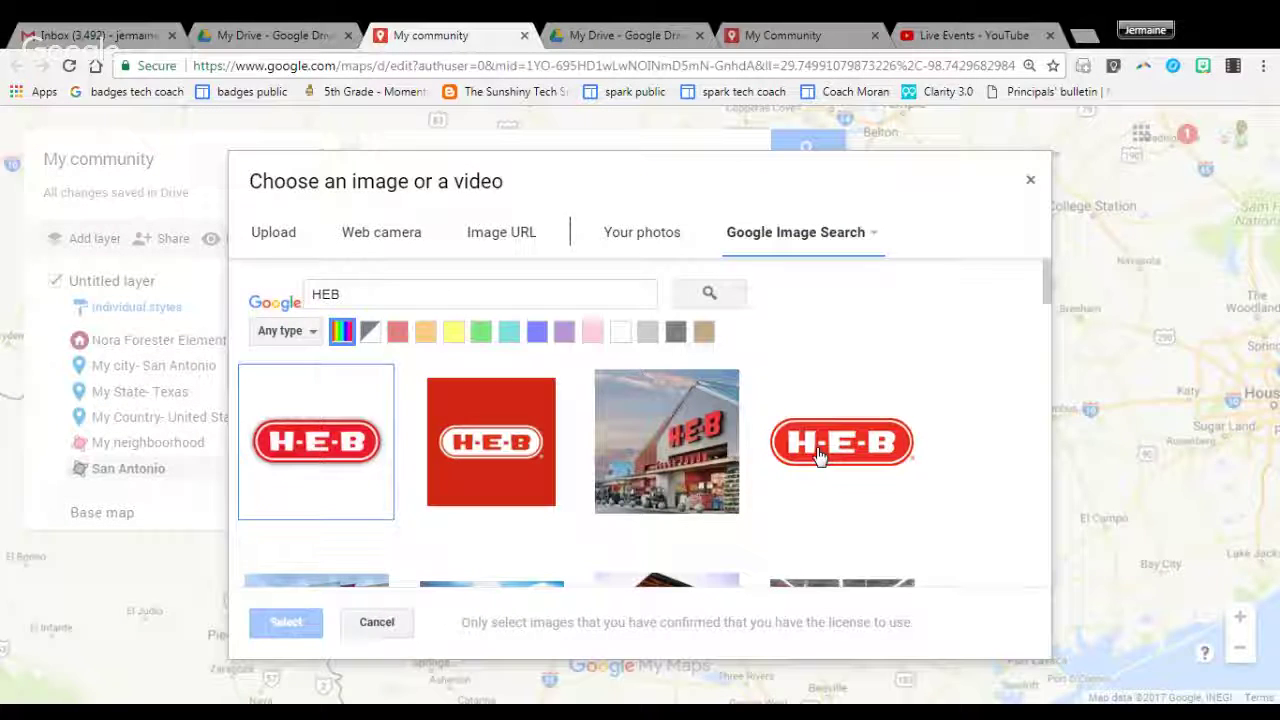
pyautogui.click(795, 236)
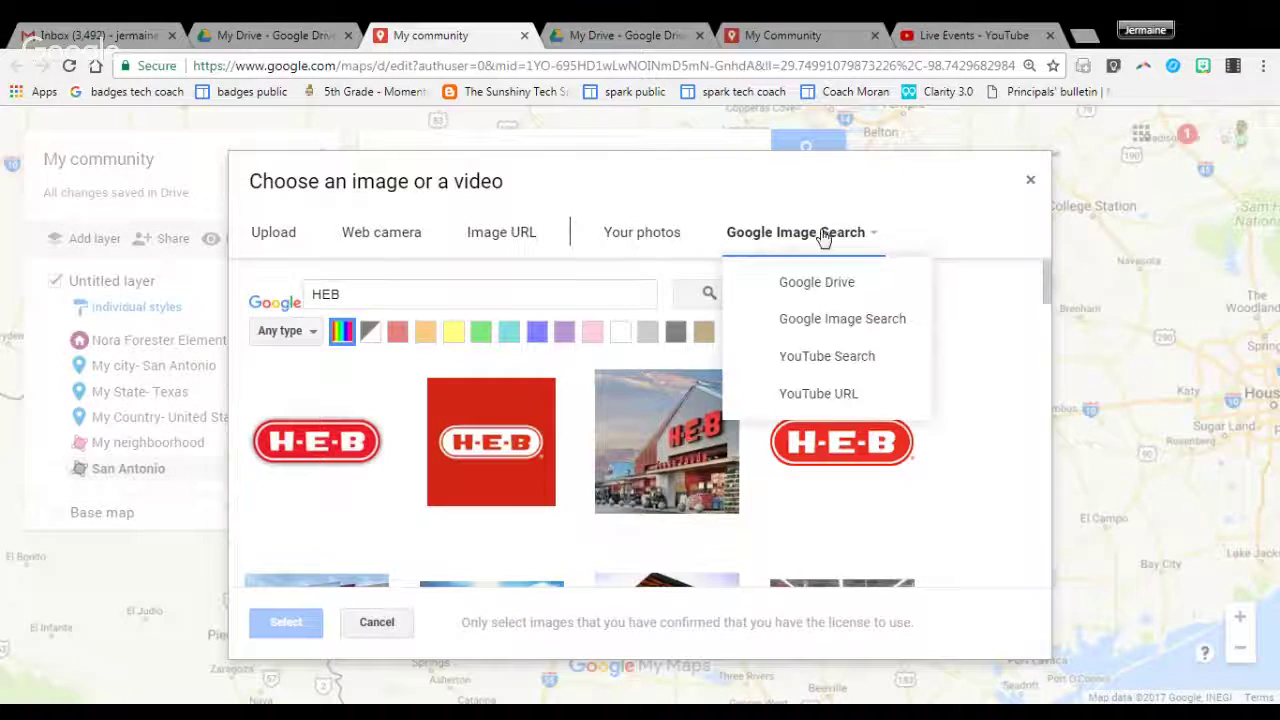
pyautogui.click(826, 357)
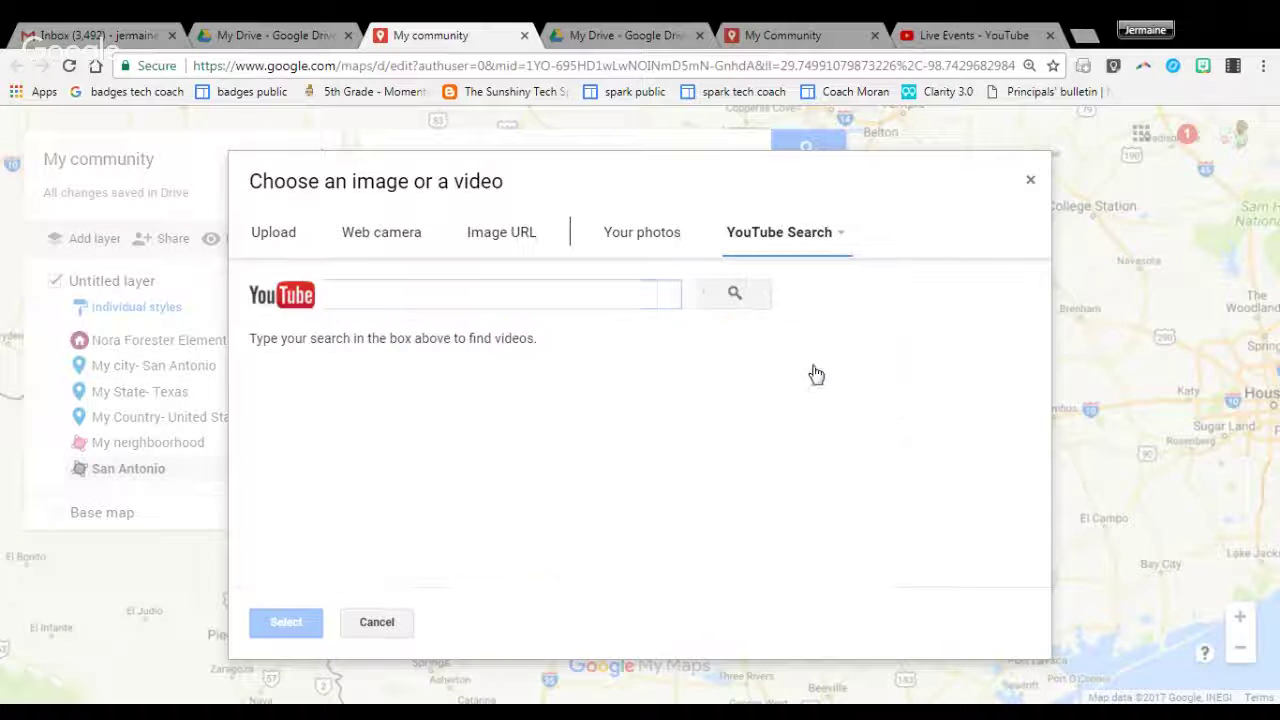
pyautogui.write('about sa')
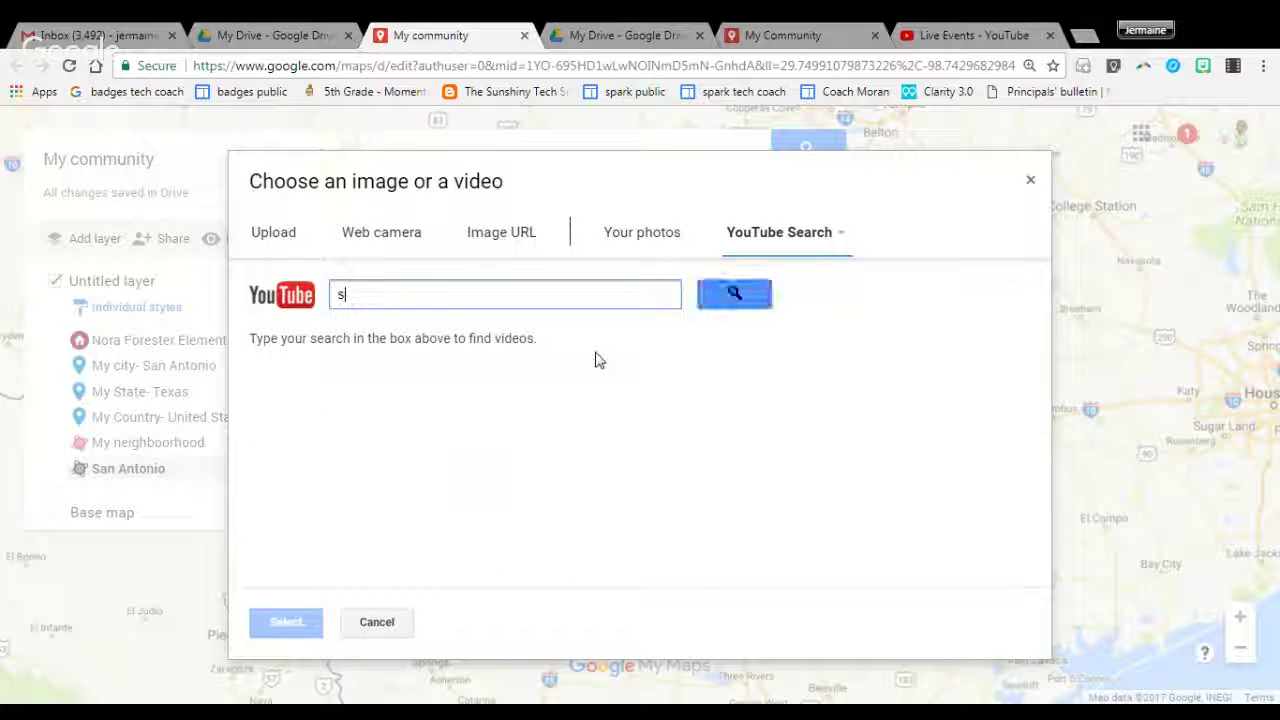
pyautogui.write('n antonio')
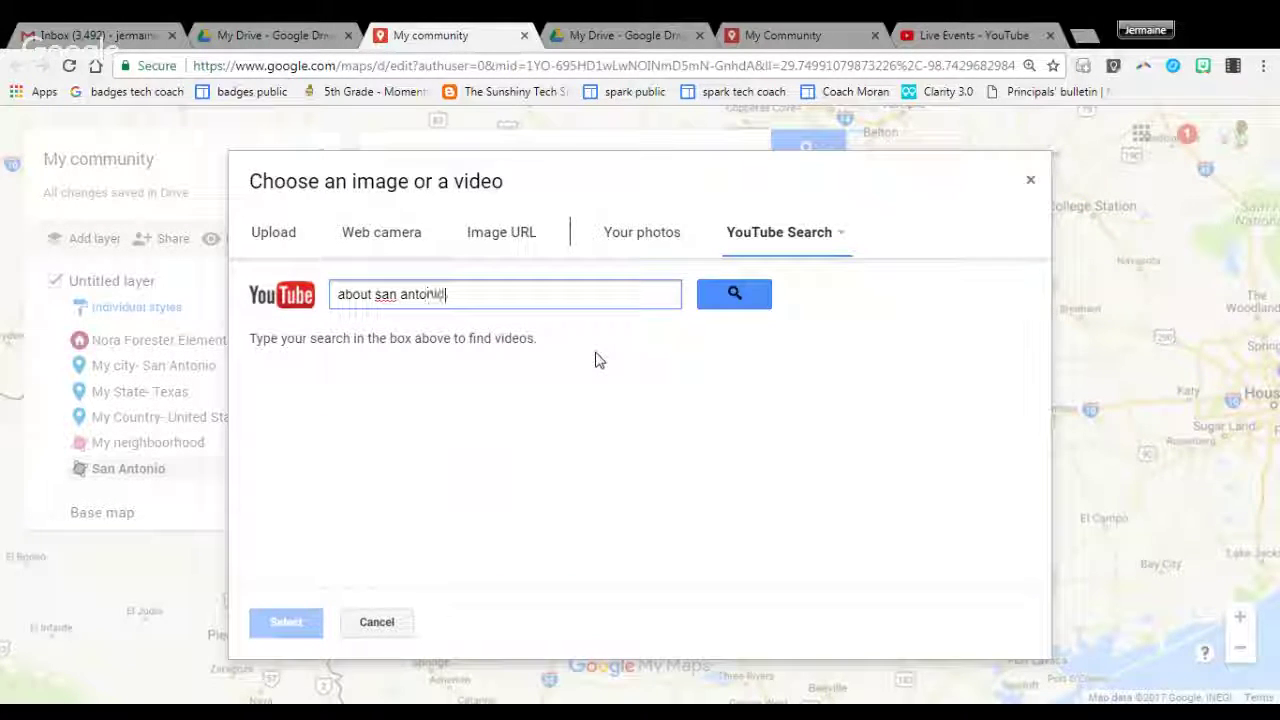
pyautogui.click(734, 294)
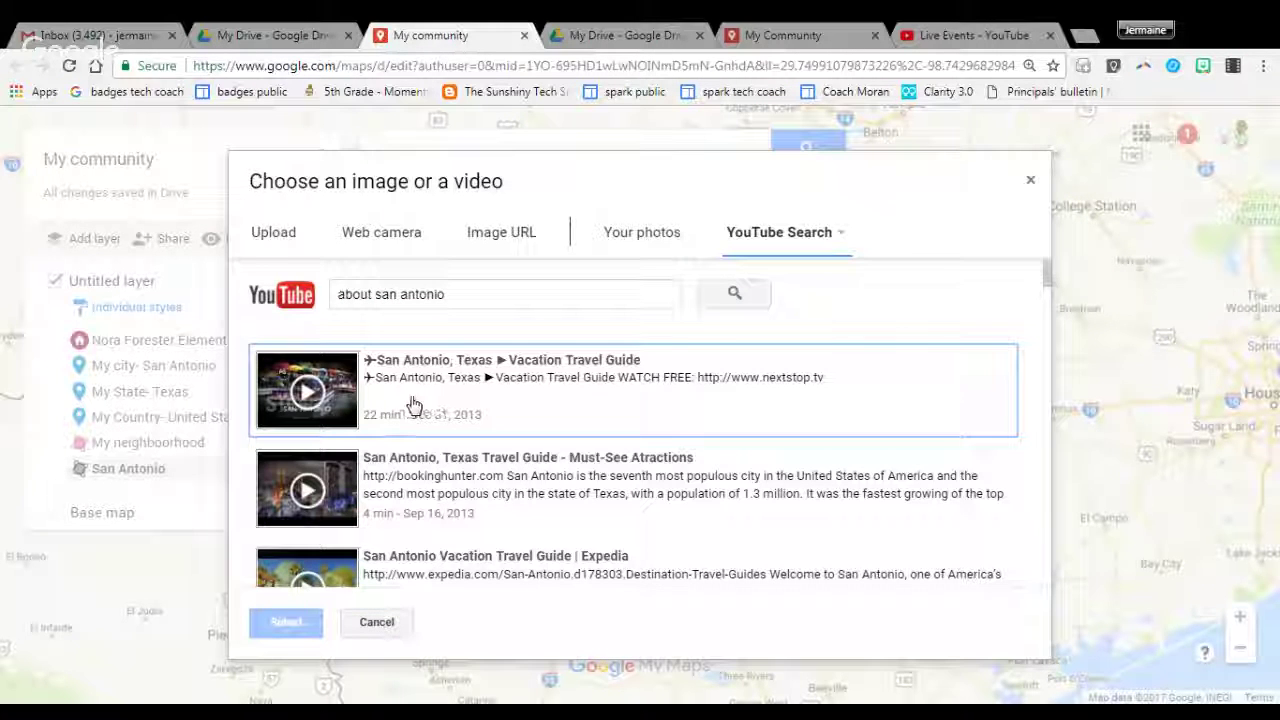
pyautogui.click(1030, 179)
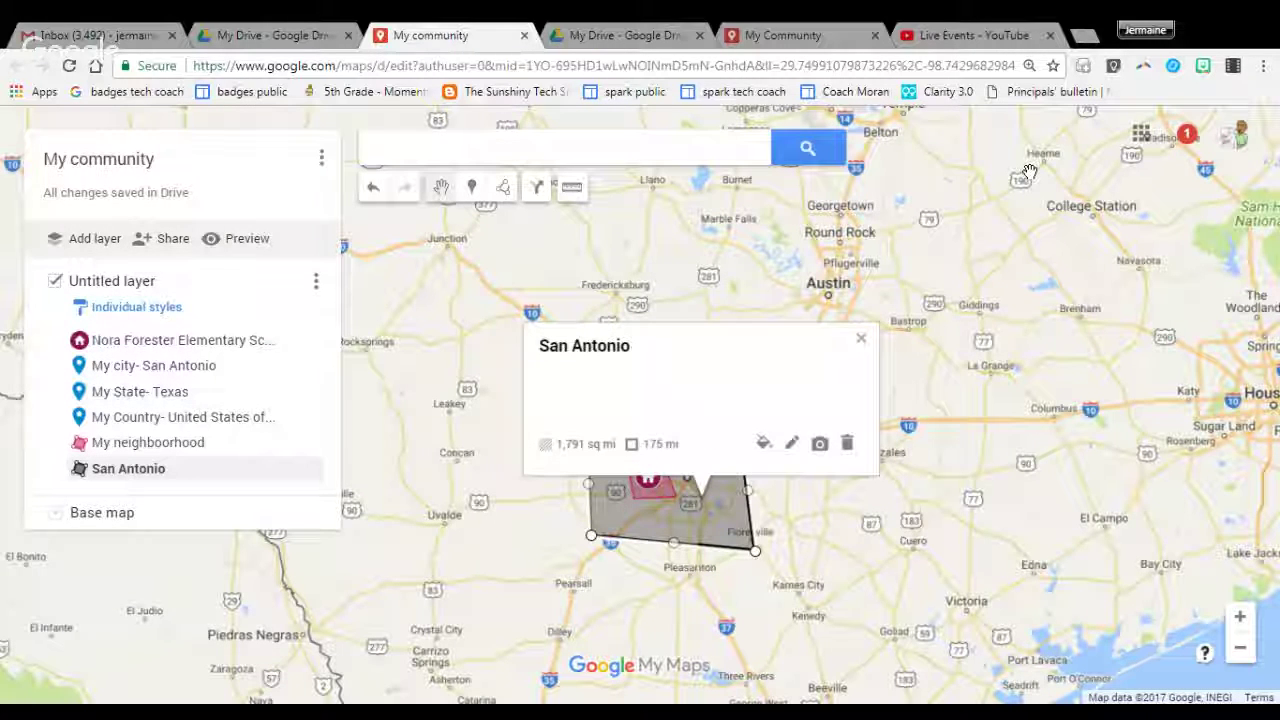
pyautogui.click(860, 338)
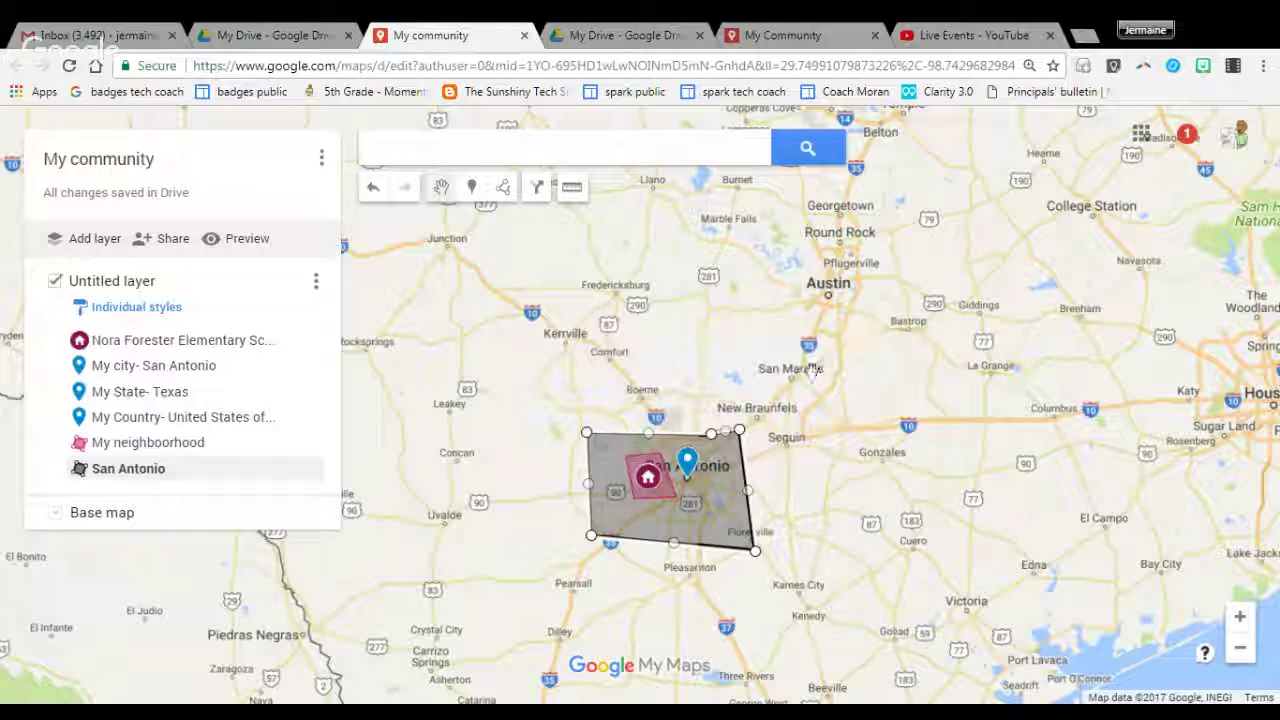